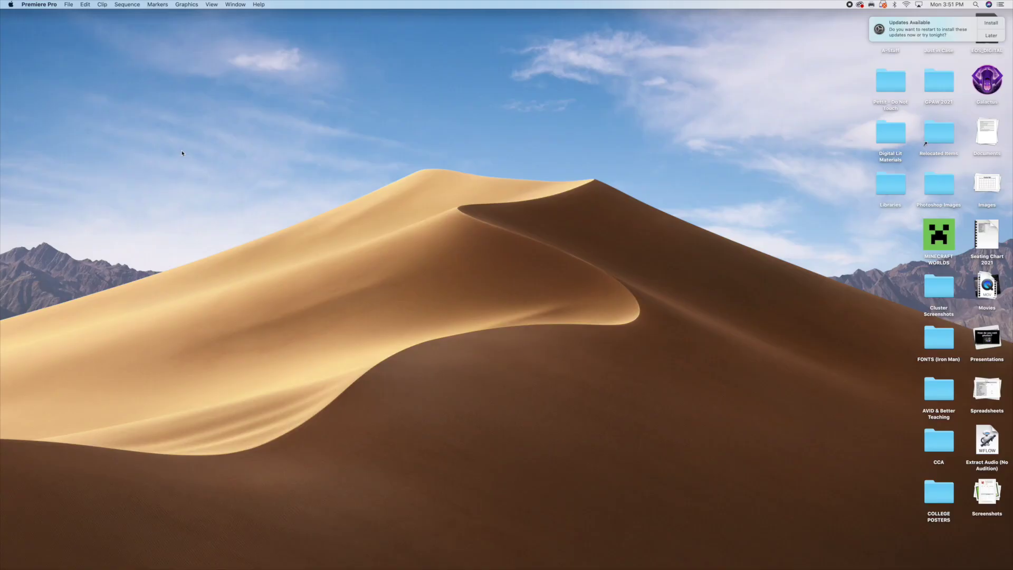
Step: Launch Adobe Premiere Pro 2021 from the Dock
mouse_move(14, 143)
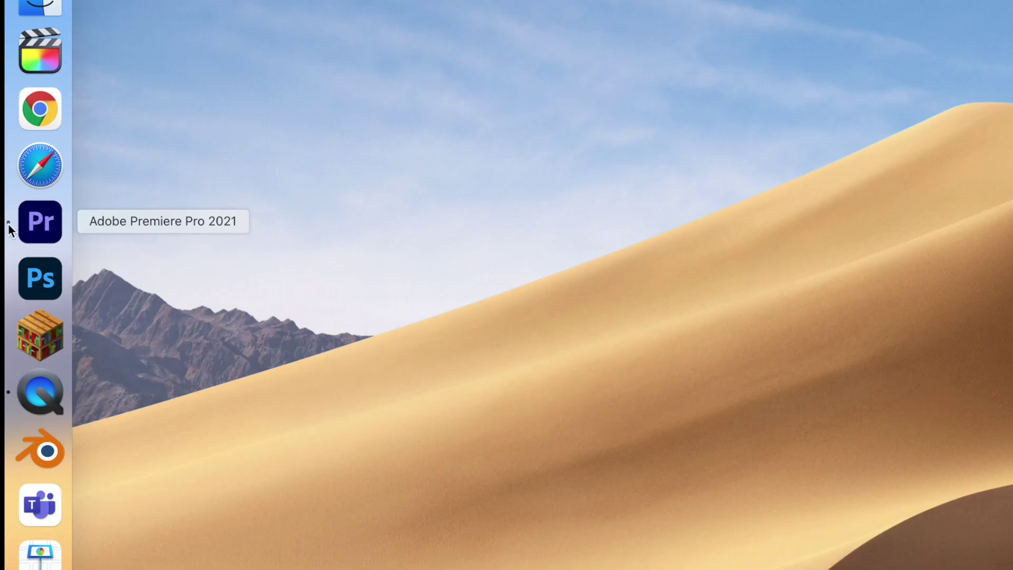
left_click(46, 225)
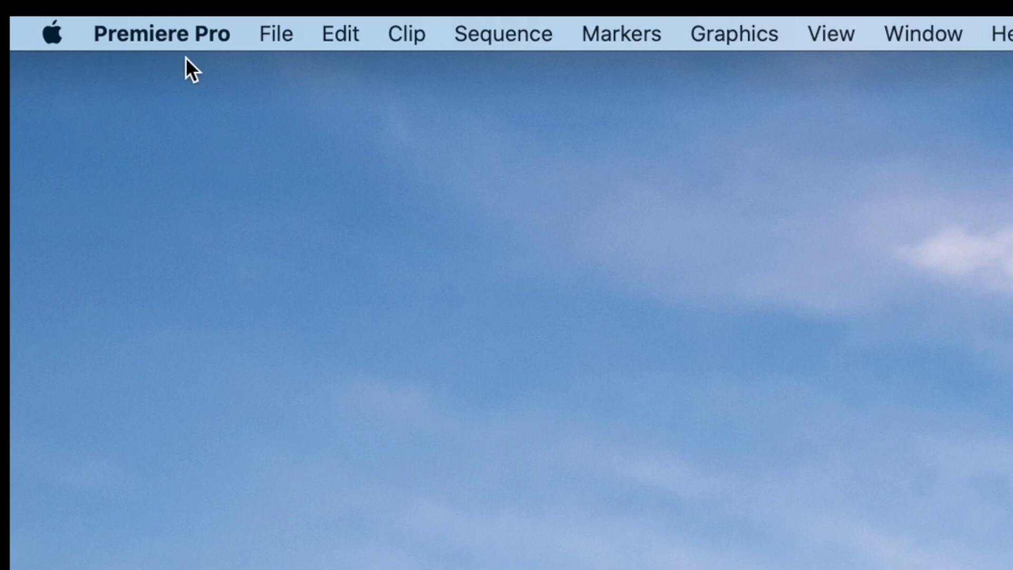
Step: Create a new project named 'Montage A' through File > New > Project, keeping default settings
left_click(274, 34)
mouse_move(278, 68)
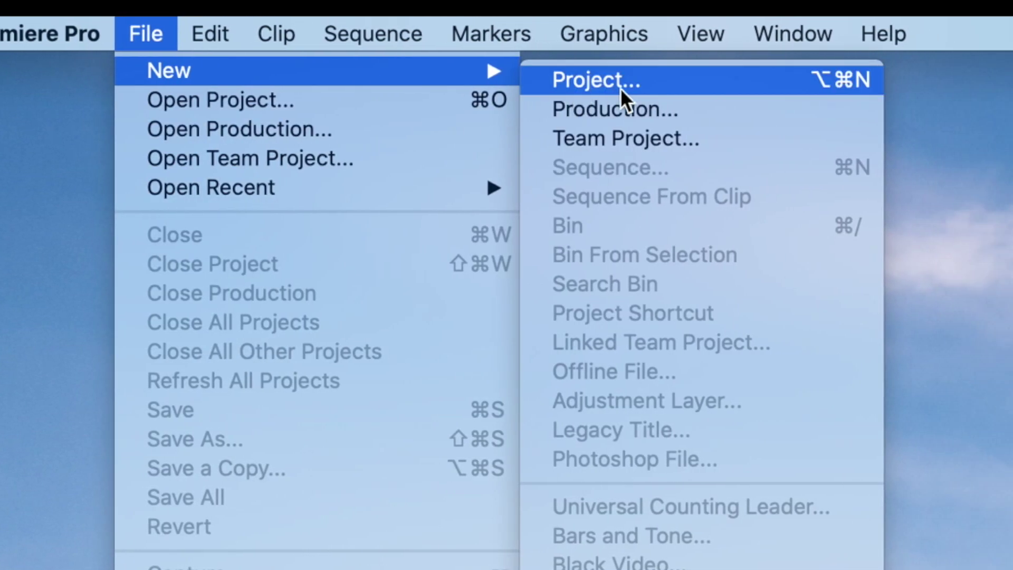
left_click(662, 81)
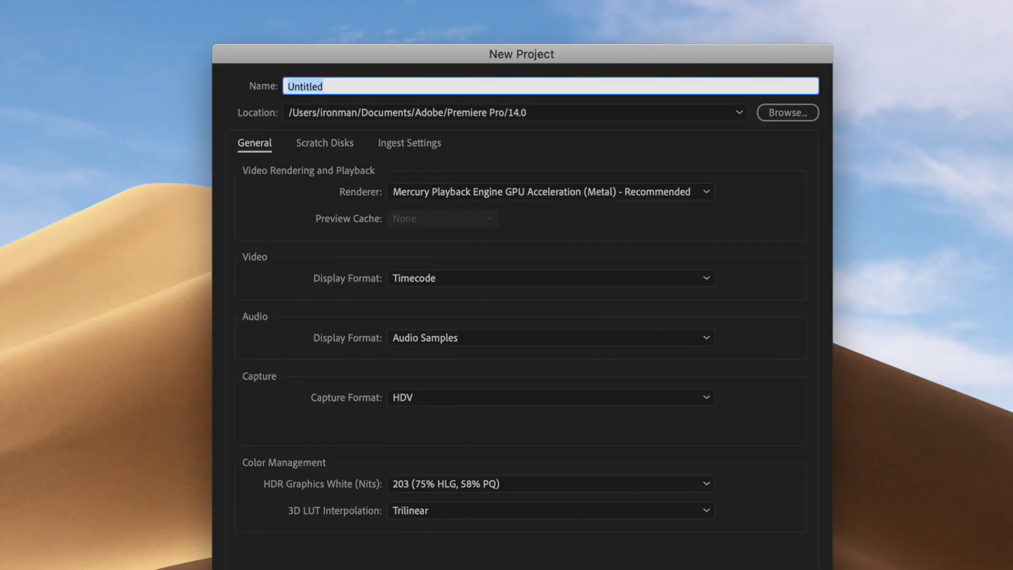
type("Montage A")
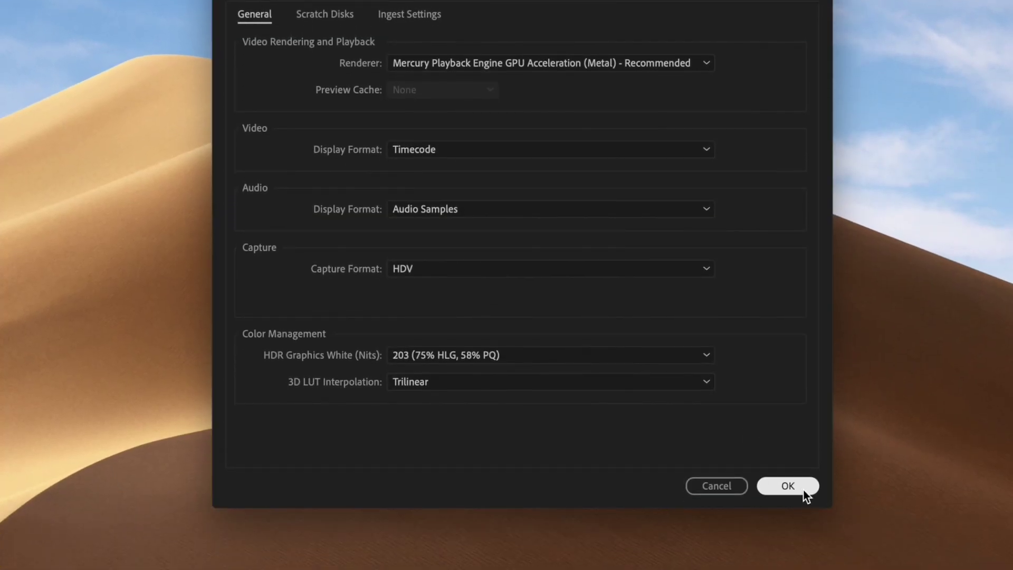
left_click(803, 489)
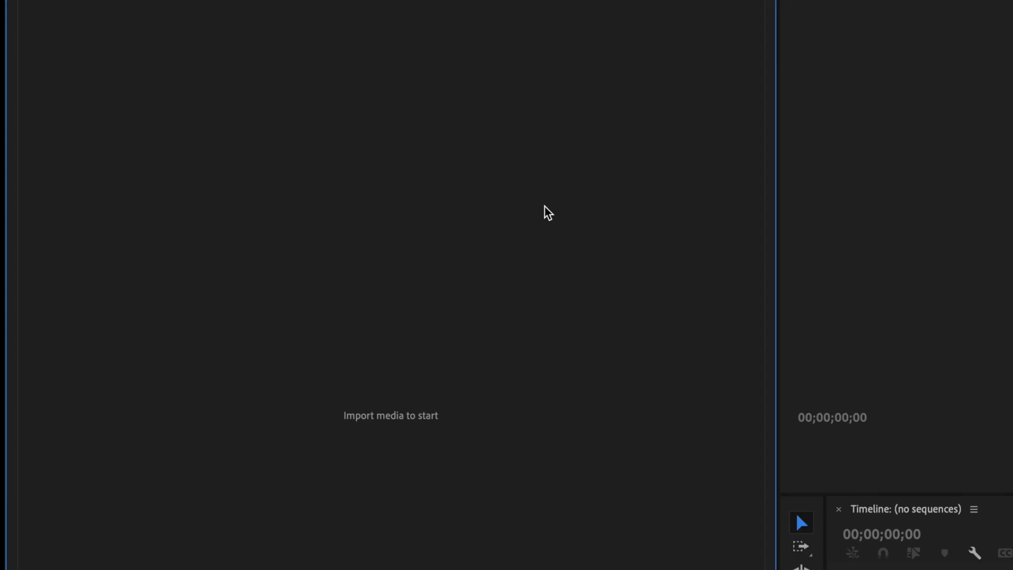
Step: Open Safari and load the teacher's class website
mouse_move(11, 165)
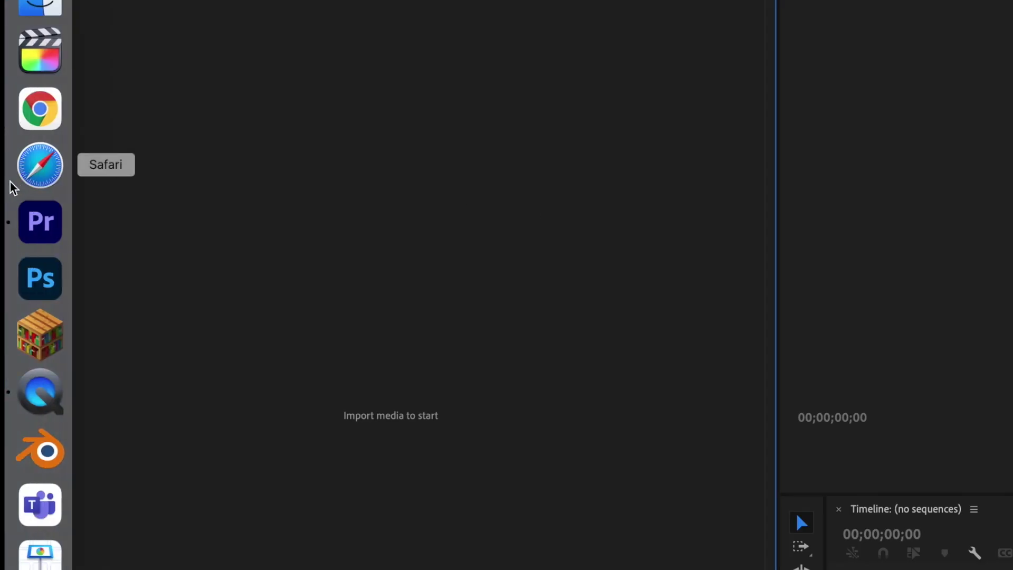
left_click(42, 170)
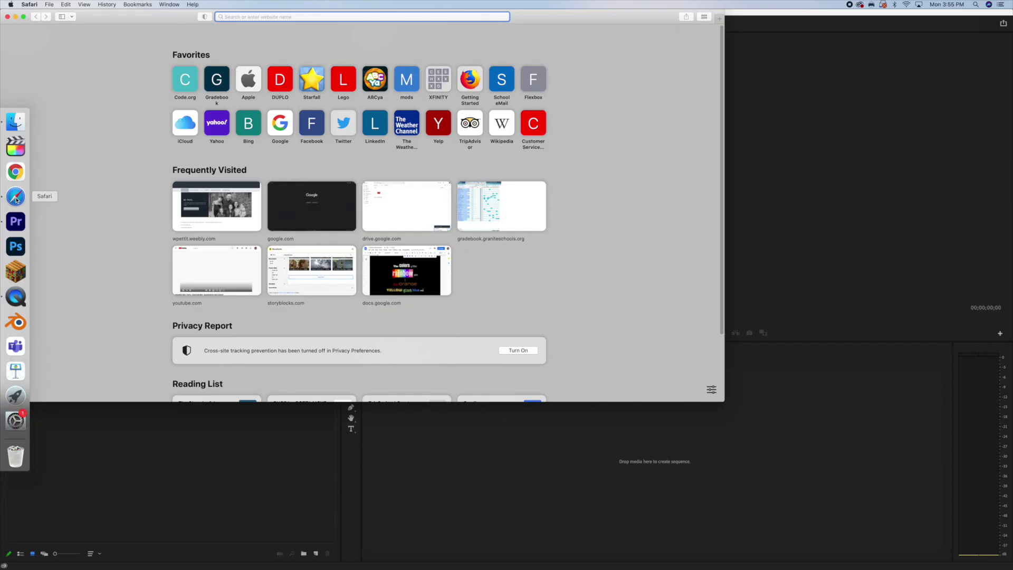
type("wpettit.weebly.com — Mr. Pettit")
key("Return")
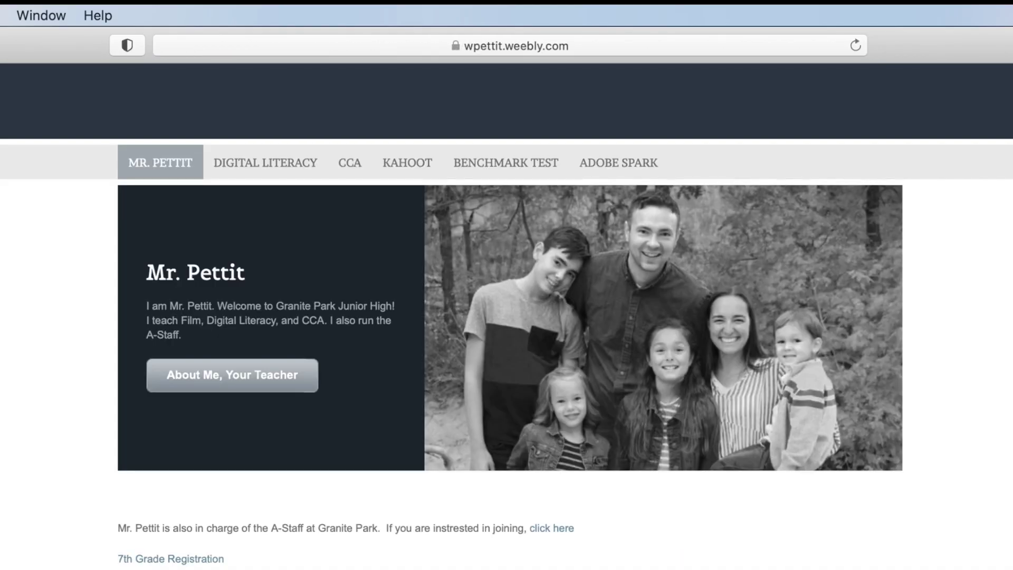
Step: Go to the 1 - College Poster assignment and follow its images link to the 1A folder
mouse_move(358, 174)
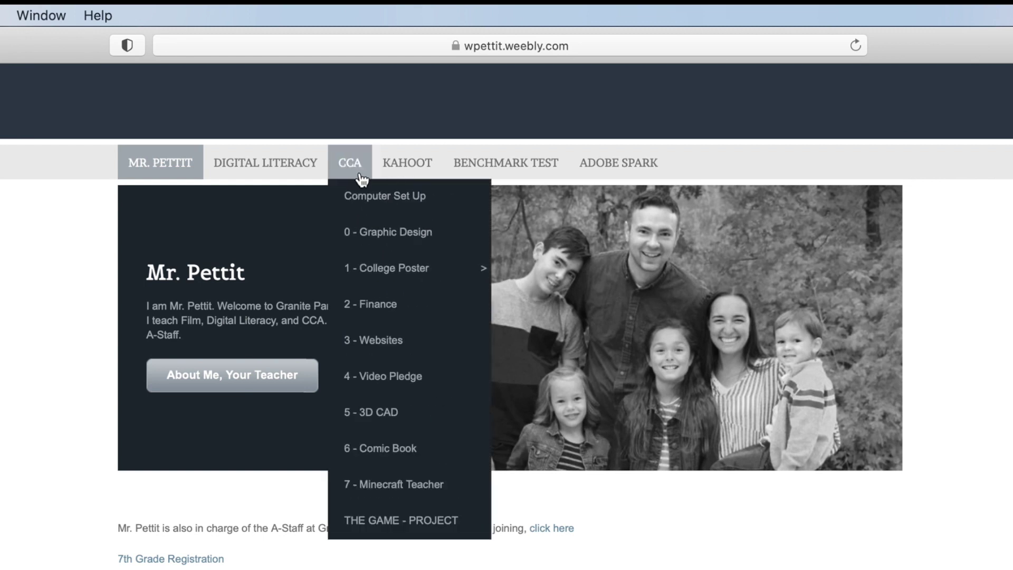
mouse_move(410, 264)
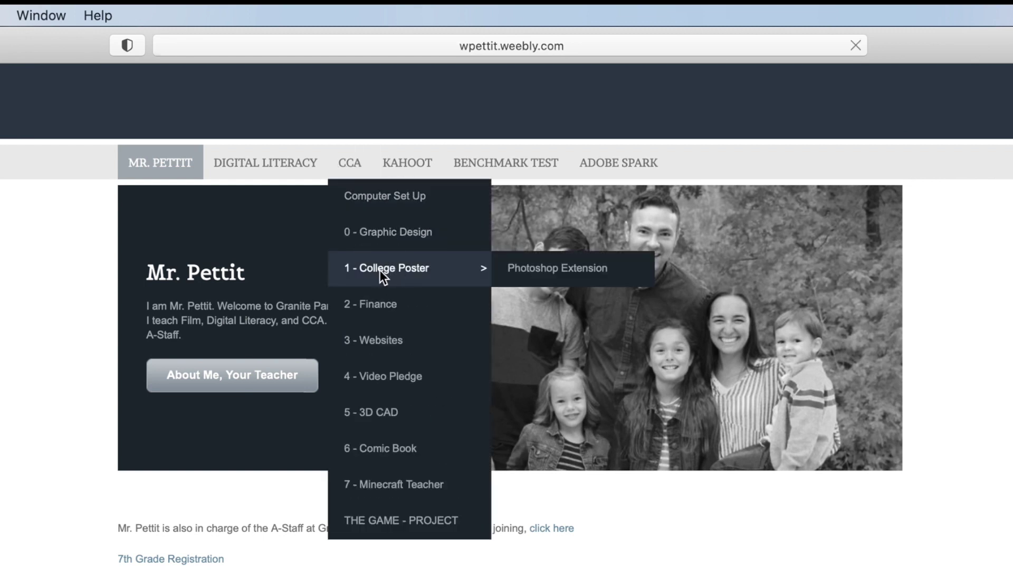
left_click(380, 272)
scroll(416, 426, "down", 5)
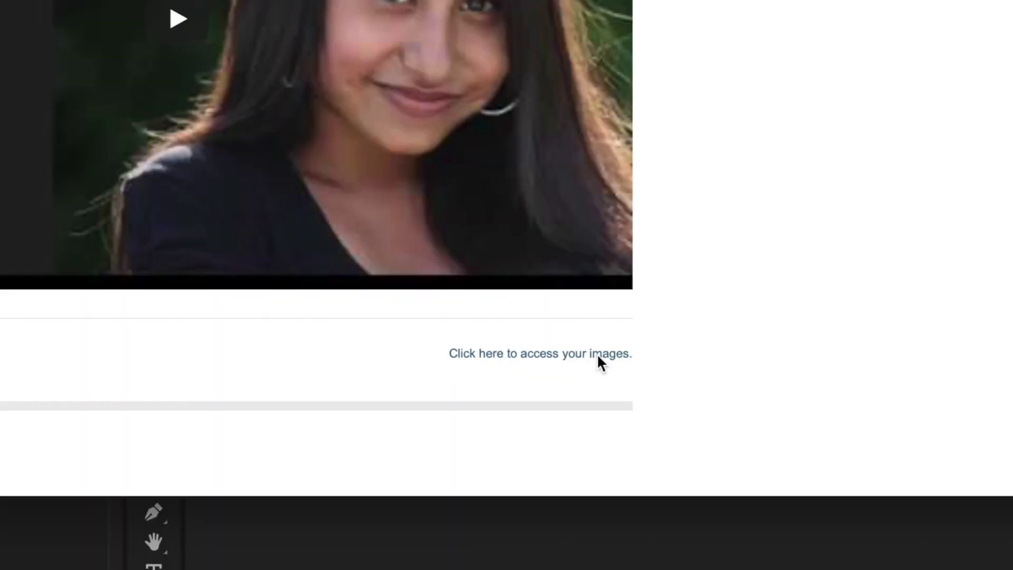
scroll(510, 354, "down", 3)
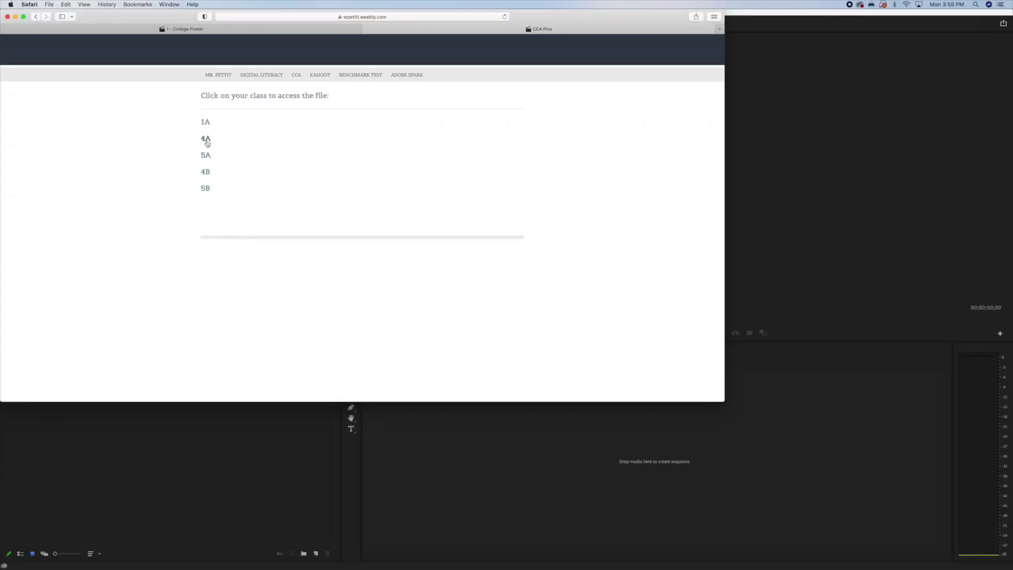
left_click(207, 128)
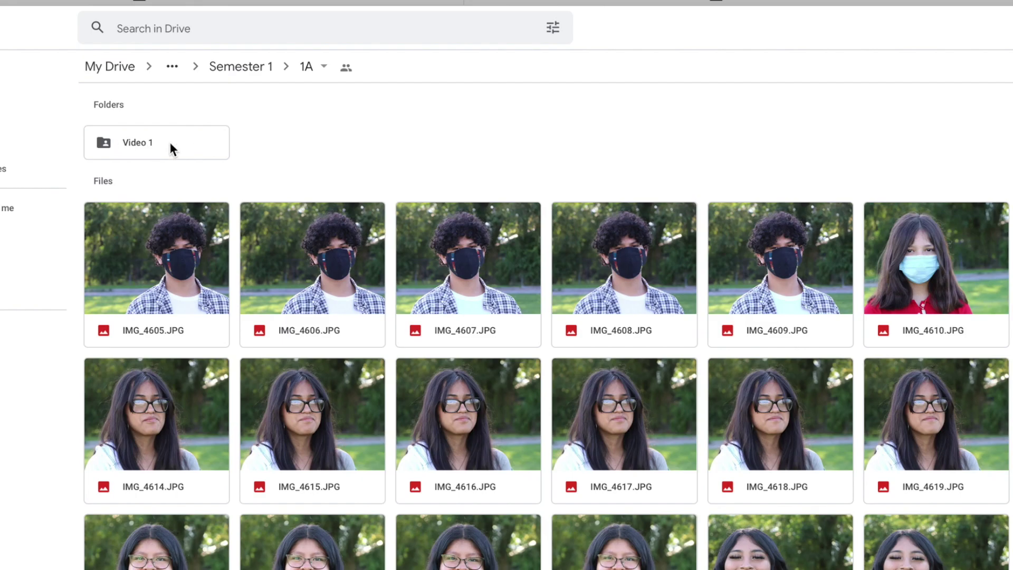
Step: Download the Semester 1 > 4B > Video Montage folder as a zip
left_click(144, 142)
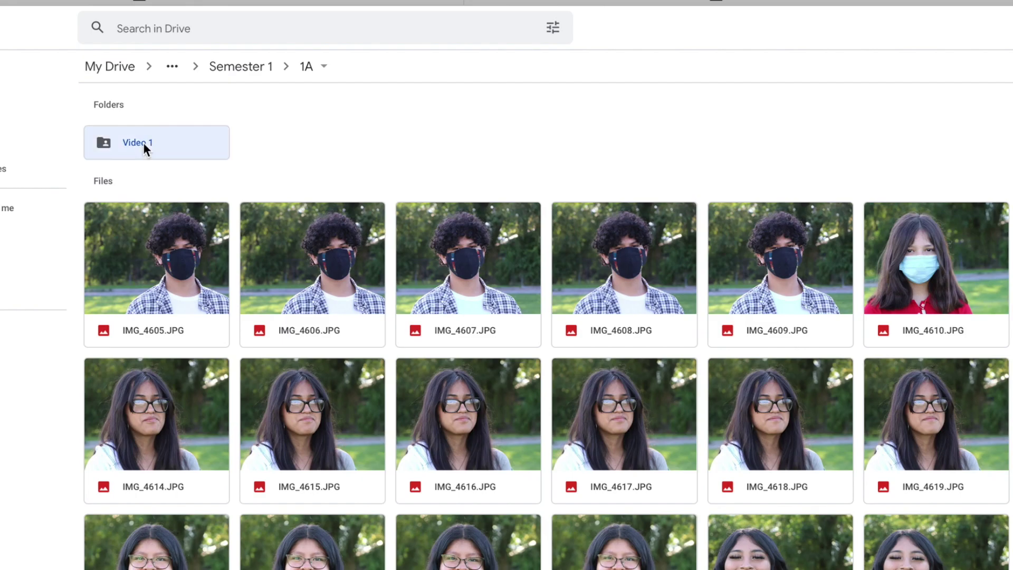
left_click(237, 68)
double_click(441, 145)
double_click(165, 140)
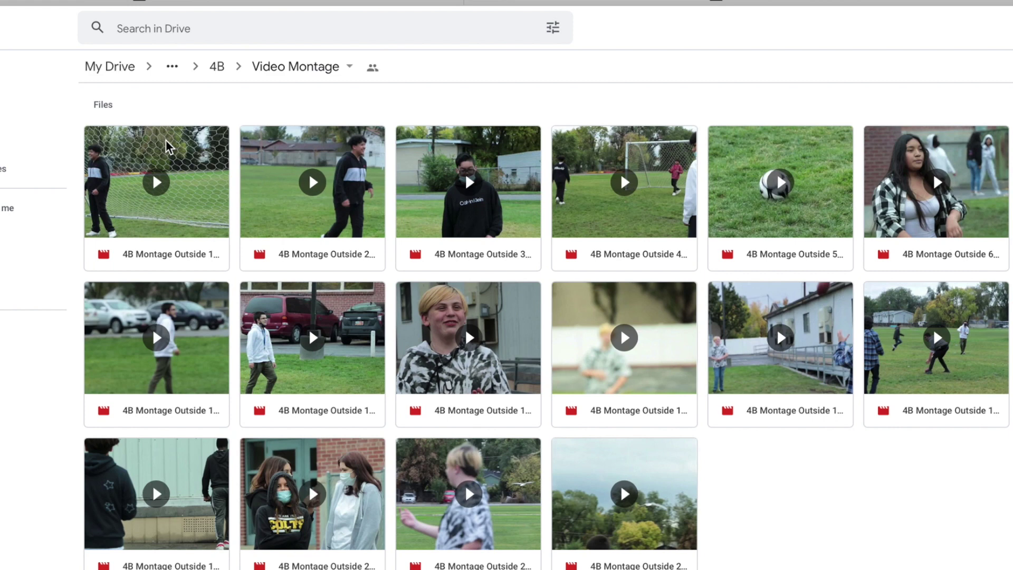
left_click(284, 69)
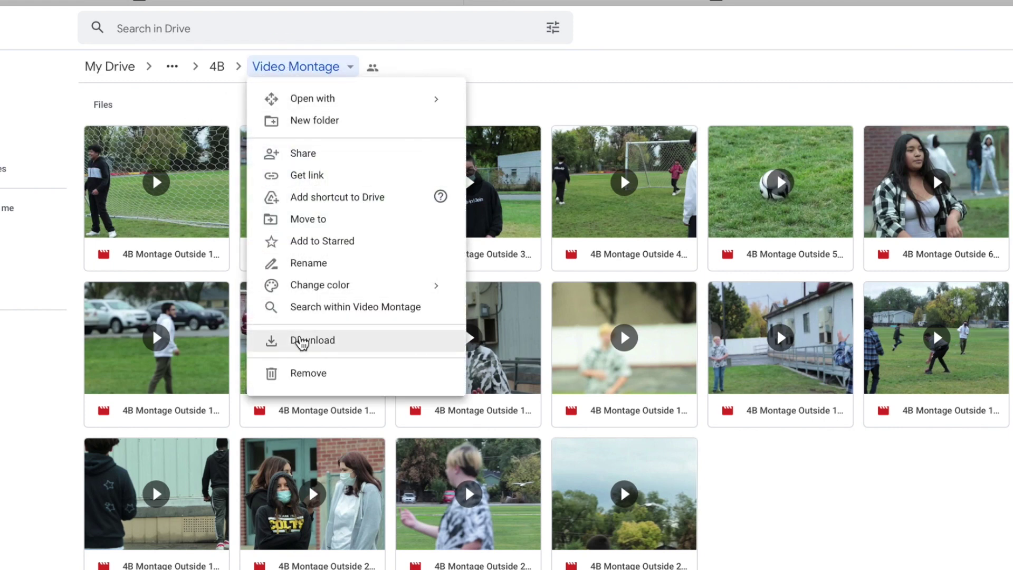
left_click(303, 343)
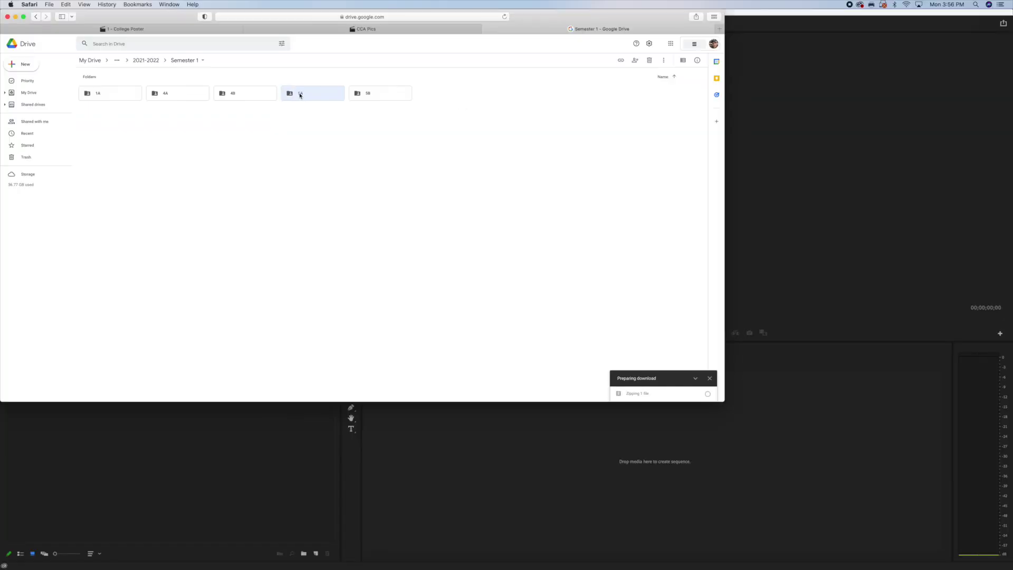
Step: Download the Video Montage 1 folder from the 5A class folder
double_click(301, 93)
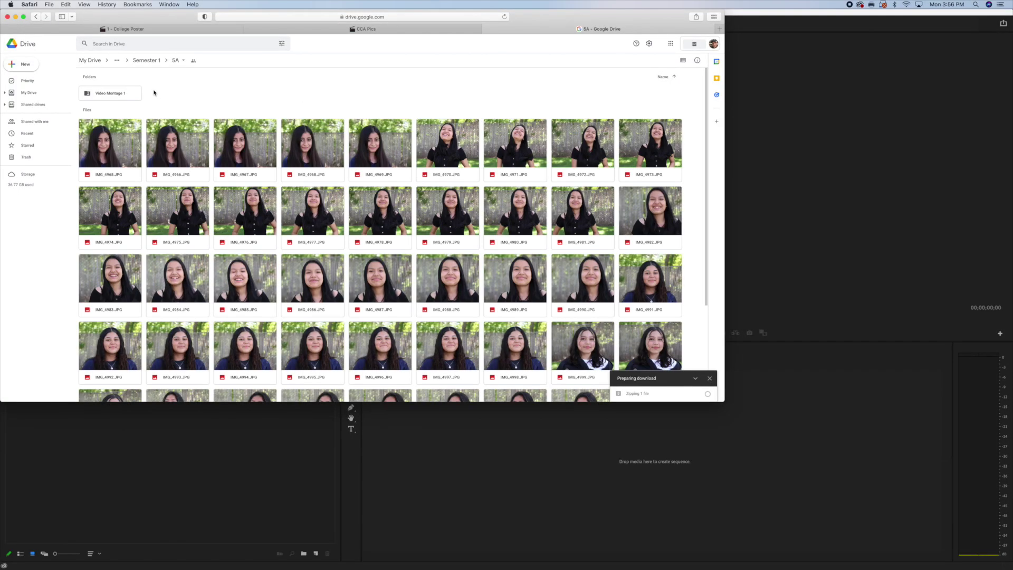
right_click(108, 96)
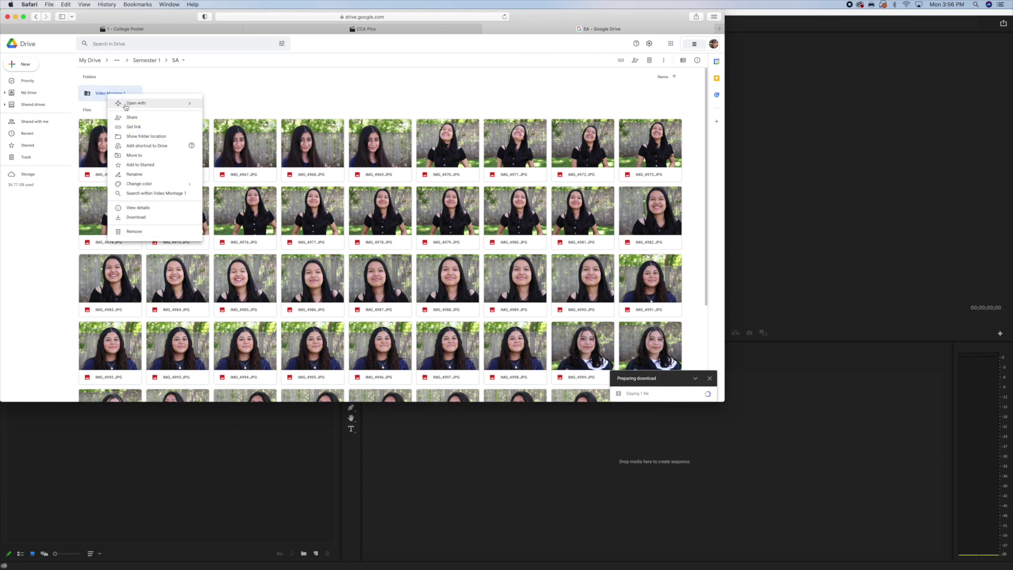
left_click(160, 219)
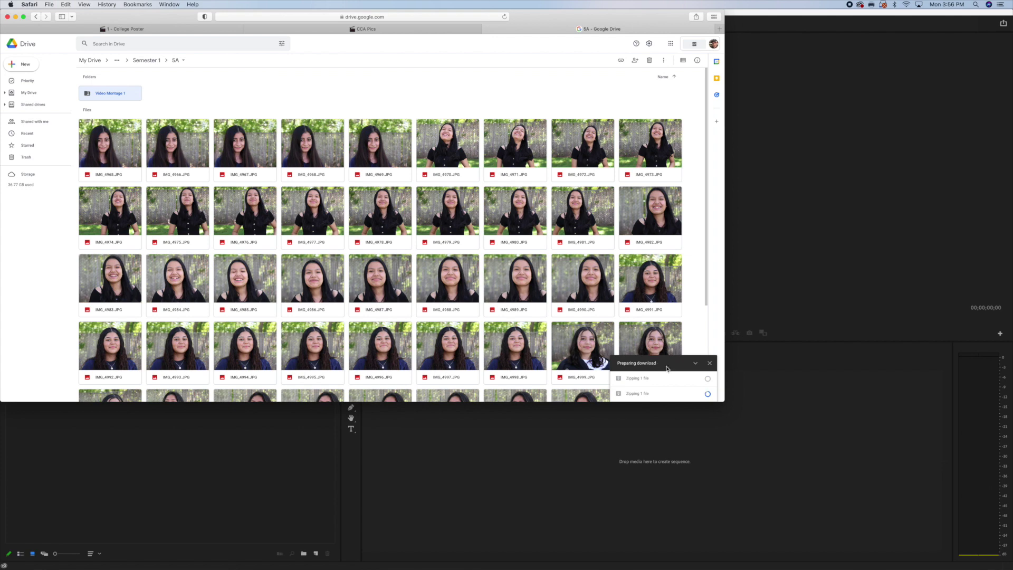
mouse_move(1, 182)
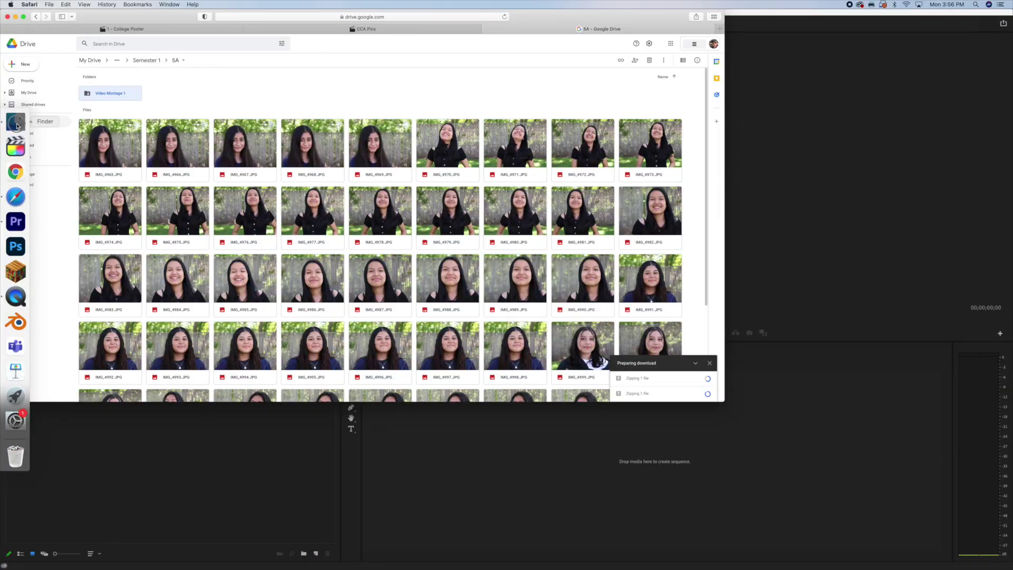
Step: Show Downloads in Finder and inspect the clips in Video Montage 1, 1-2, -2 and -3
left_click(58, 147)
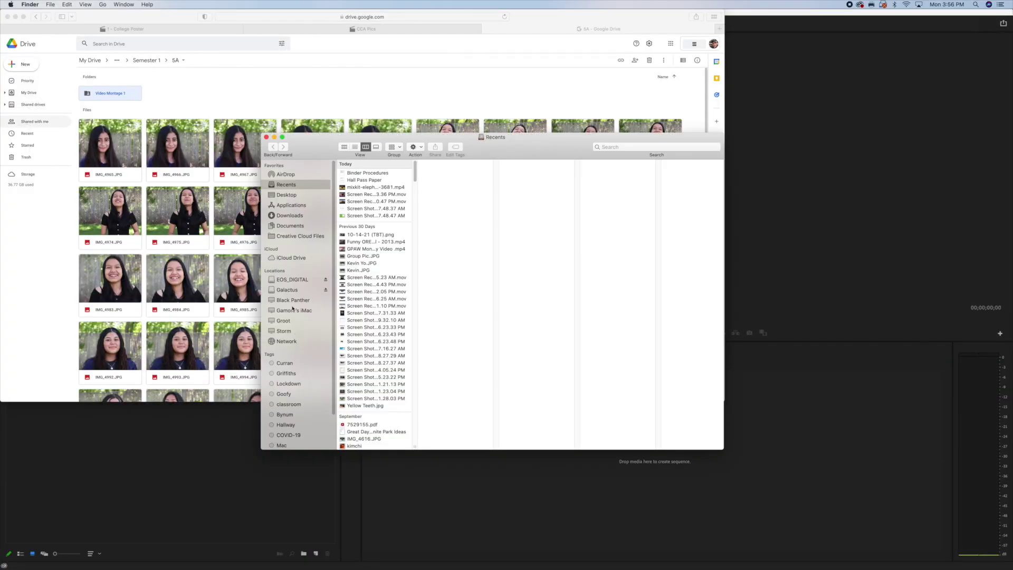
left_click(293, 216)
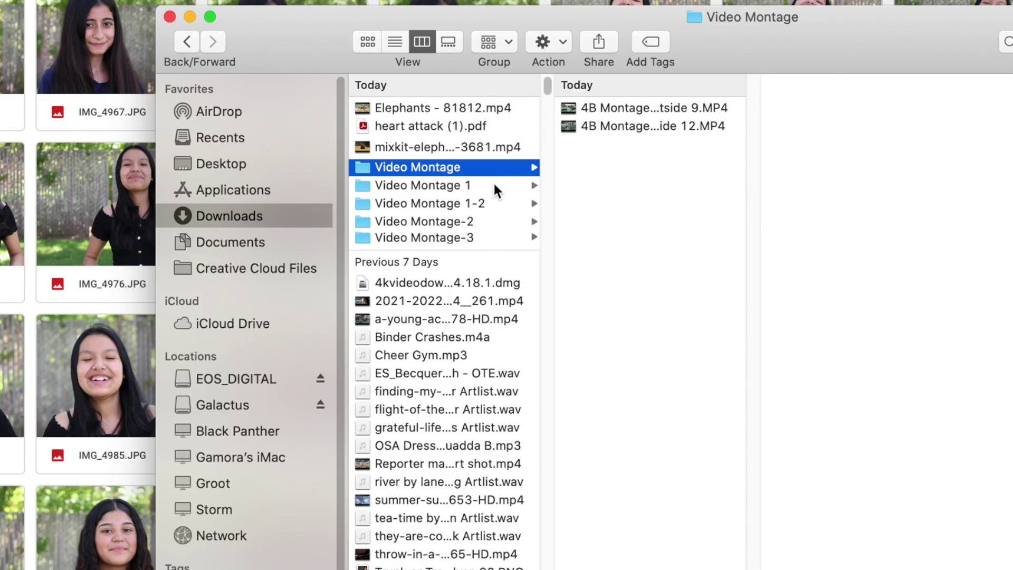
left_click(493, 183)
left_click(492, 202)
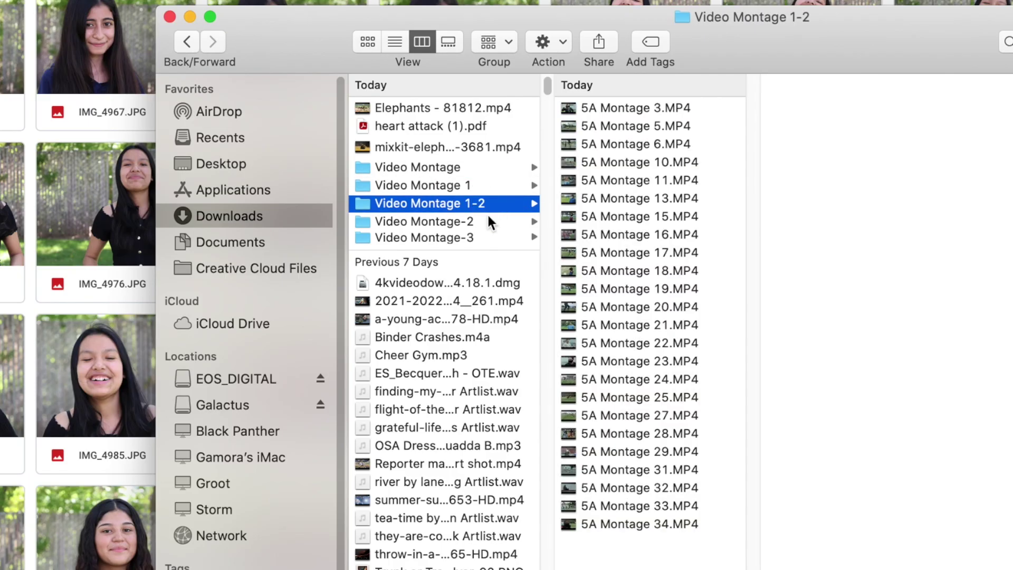
left_click(467, 219)
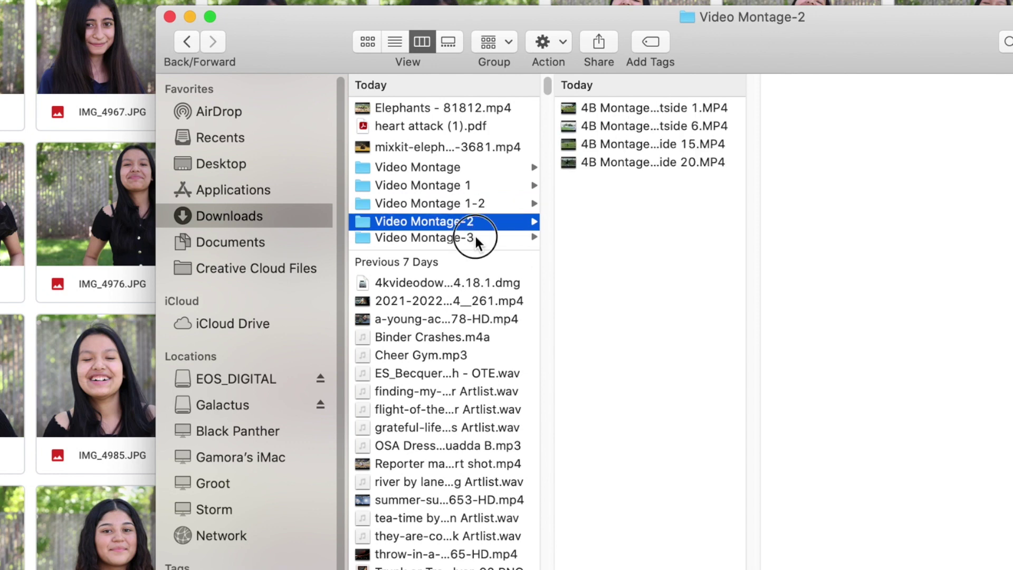
left_click(475, 236)
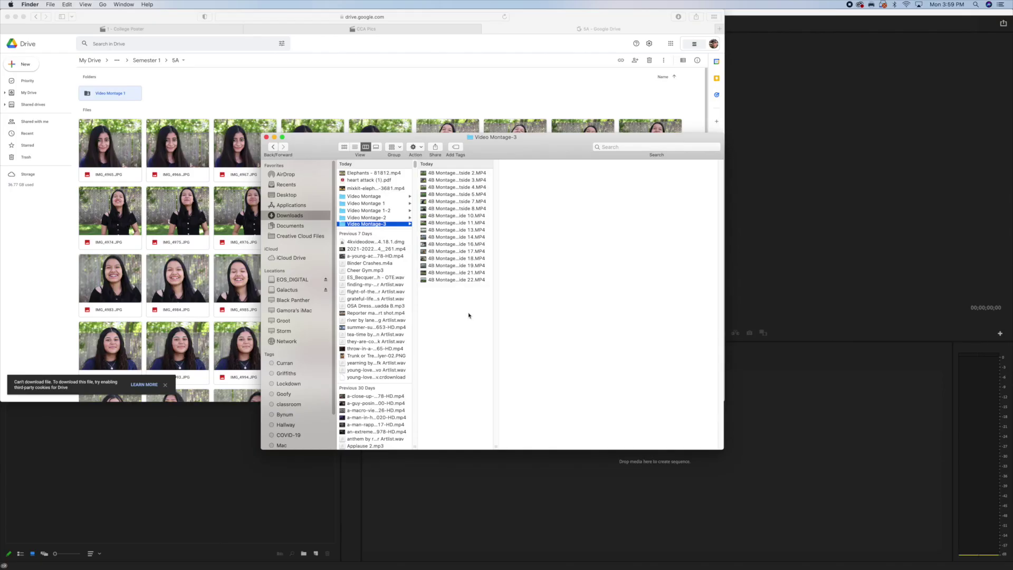
Step: Import the 16 Video Montage-3 clips and four Video Montage-2 clips into the project
key("super+a")
left_click_drag(458, 310, 456, 159)
left_click_drag(450, 225, 165, 462)
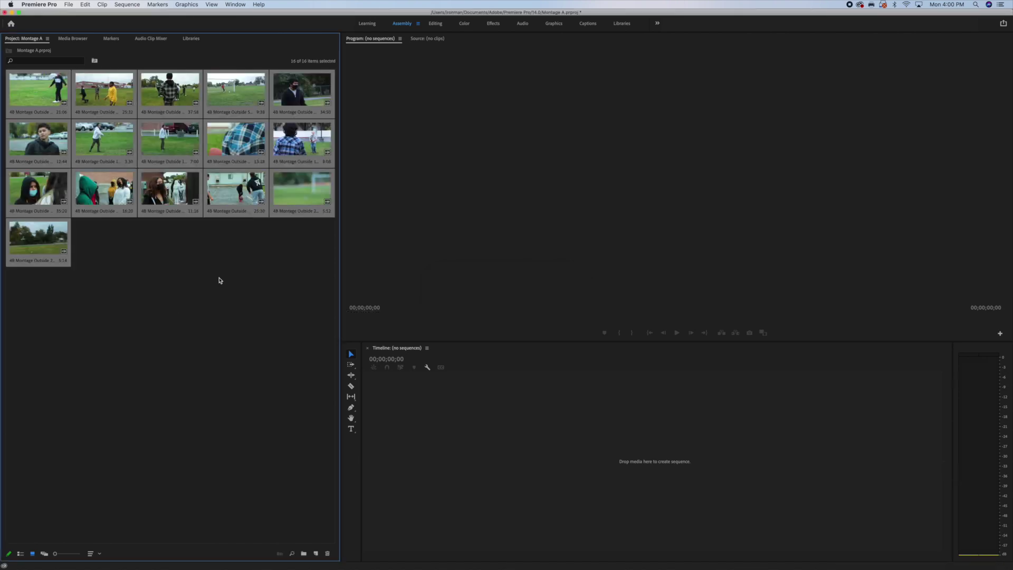
mouse_move(2, 103)
left_click(16, 122)
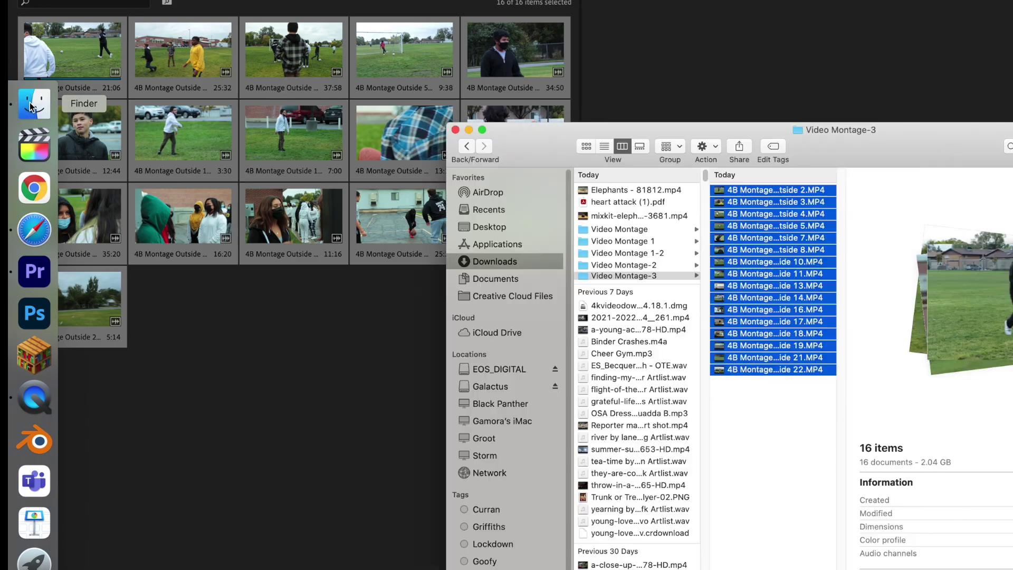
left_click(380, 218)
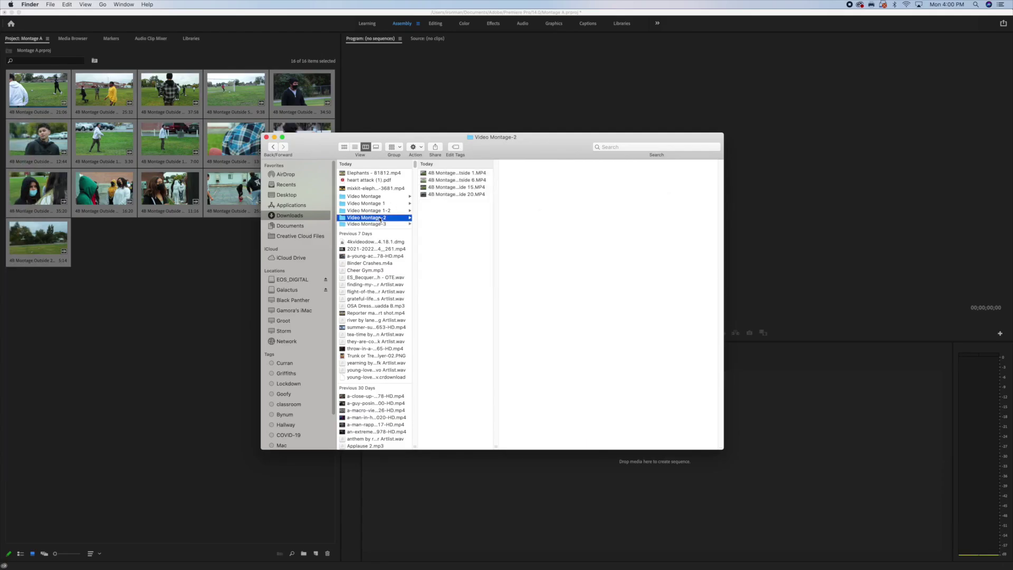
left_click_drag(450, 233, 197, 266)
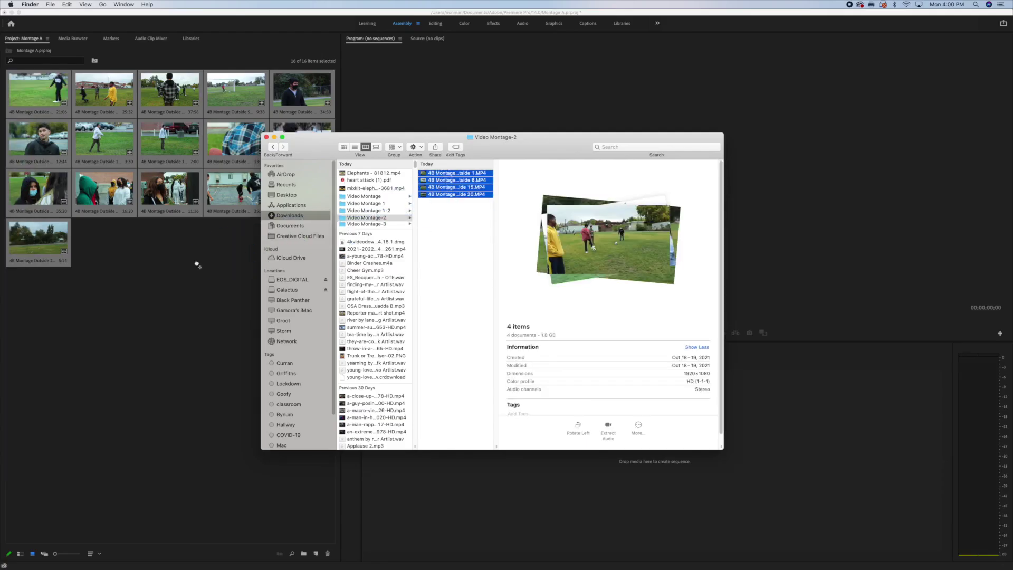
Step: Import the 24 clips from Video Montage 1-2, plus Video Montage 1 and Video Montage clips, then close Finder
left_click(370, 210)
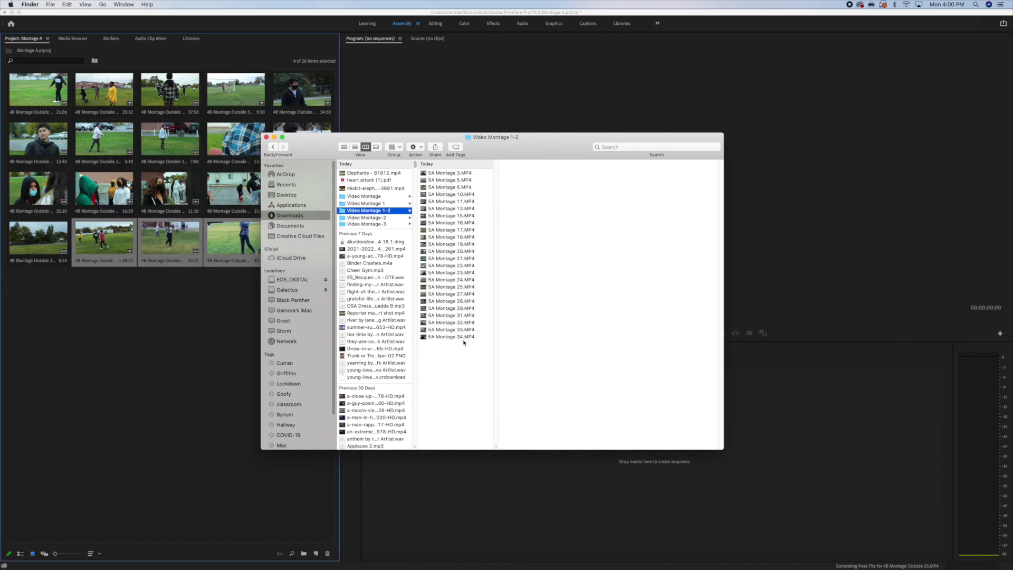
left_click_drag(457, 354, 456, 170)
left_click_drag(465, 216, 163, 330)
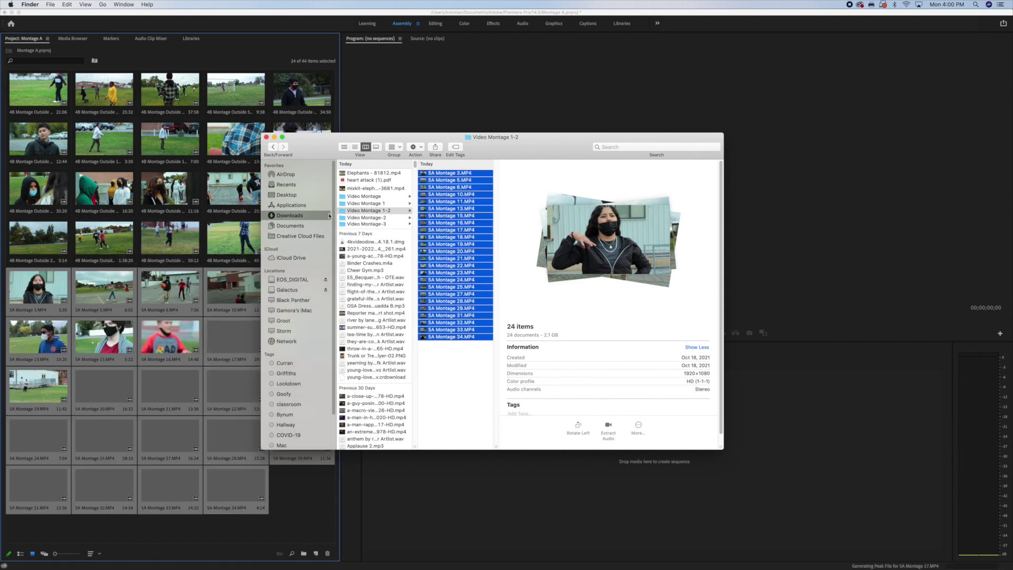
left_click(369, 204)
left_click_drag(457, 248, 286, 486)
left_click(406, 196)
left_click_drag(459, 222, 232, 248)
left_click(267, 137)
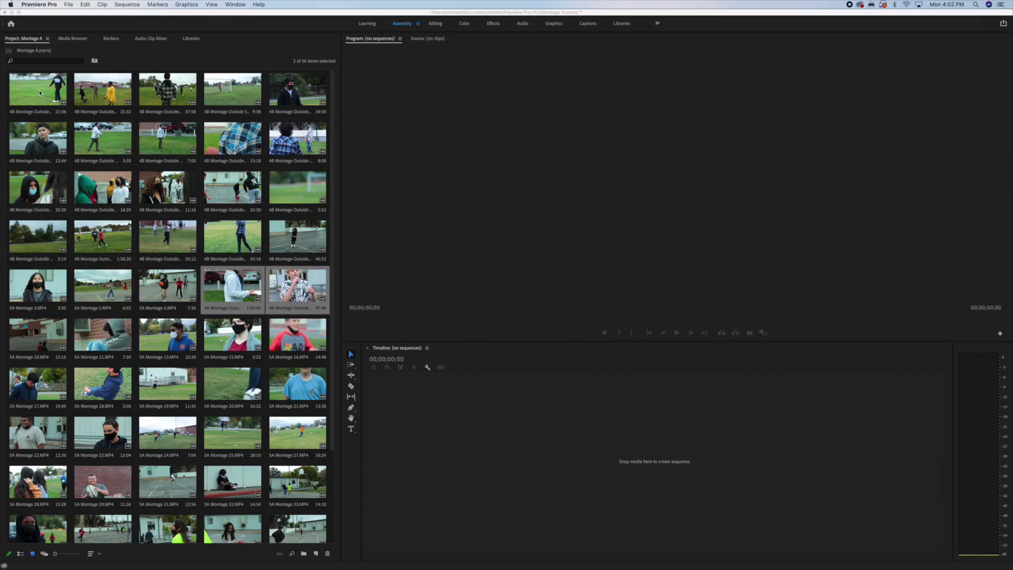
Step: Preview 4B Montage Outside 2 and 4B Montage Outside 15 in the Source monitor
left_click(39, 94)
double_click(39, 93)
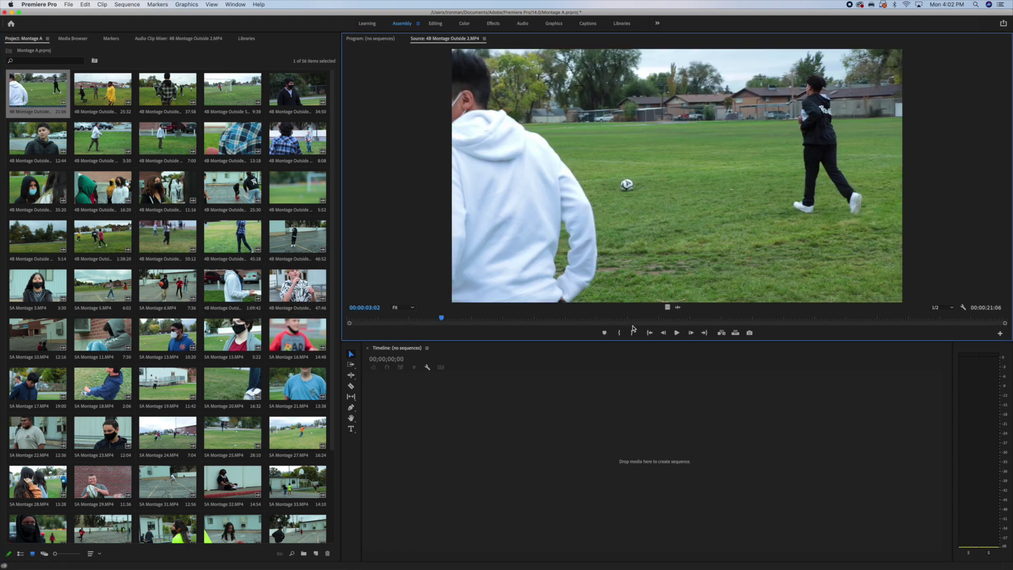
left_click(677, 332)
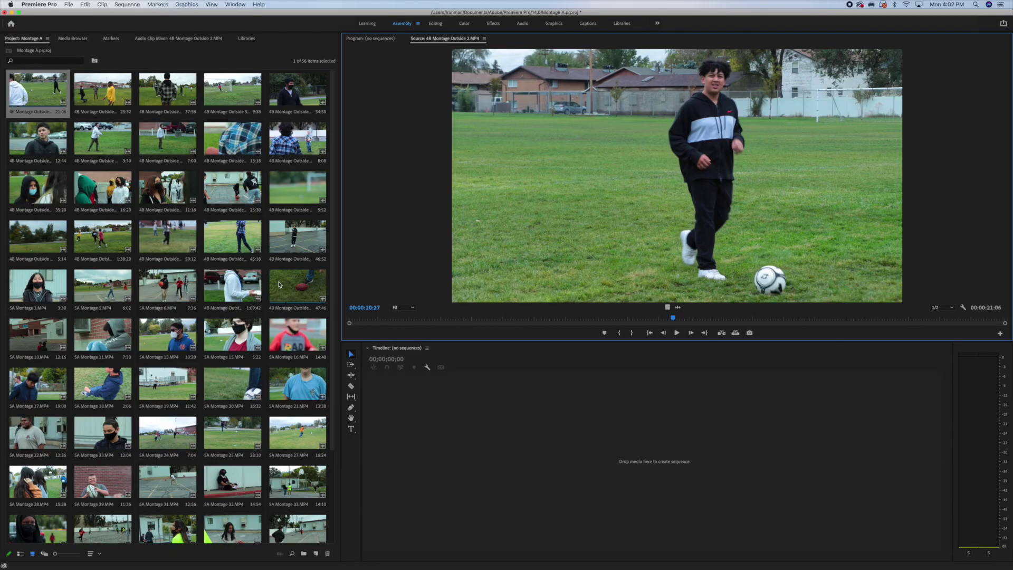
left_click(239, 243)
double_click(239, 243)
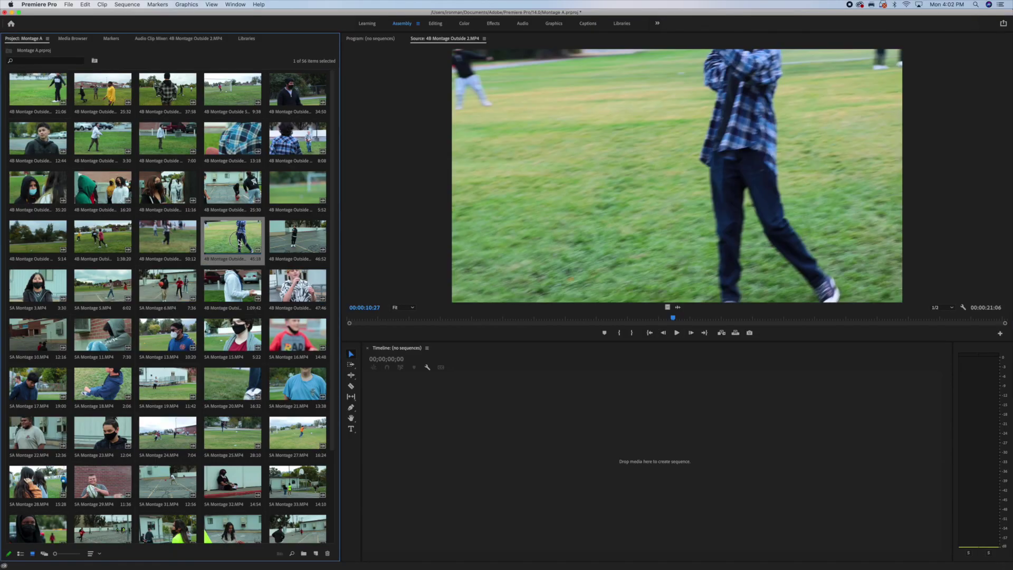
left_click(677, 333)
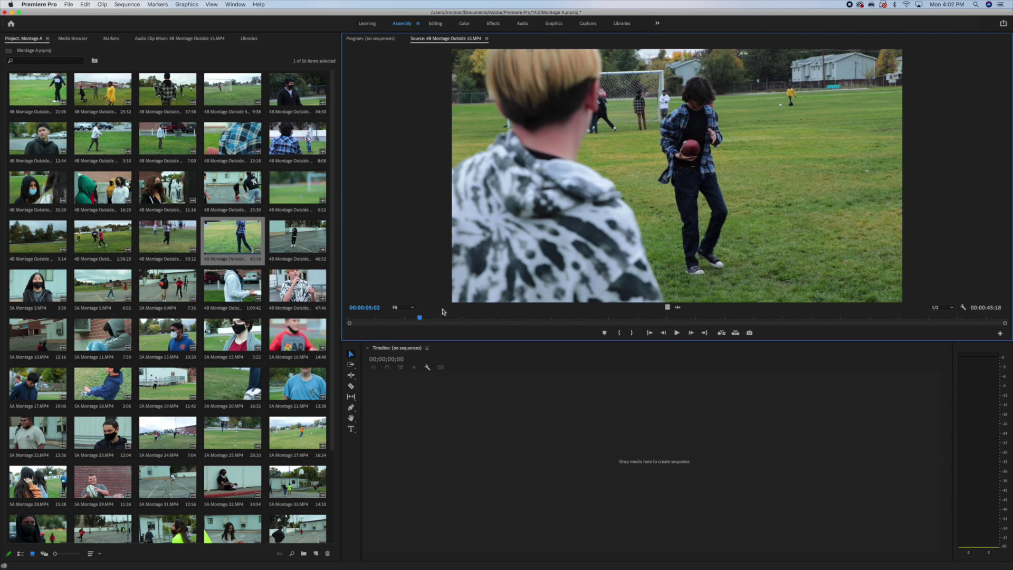
Step: Mark an In point near 9 seconds and an Out point near 11 seconds on 4B Montage Outside 15
left_click_drag(421, 320, 508, 320)
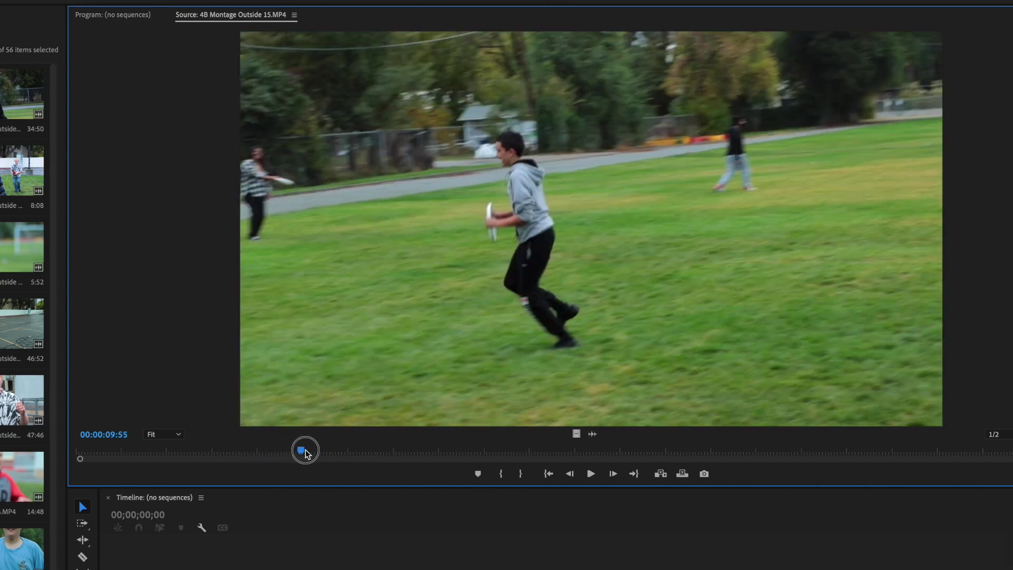
left_click_drag(328, 453, 230, 463)
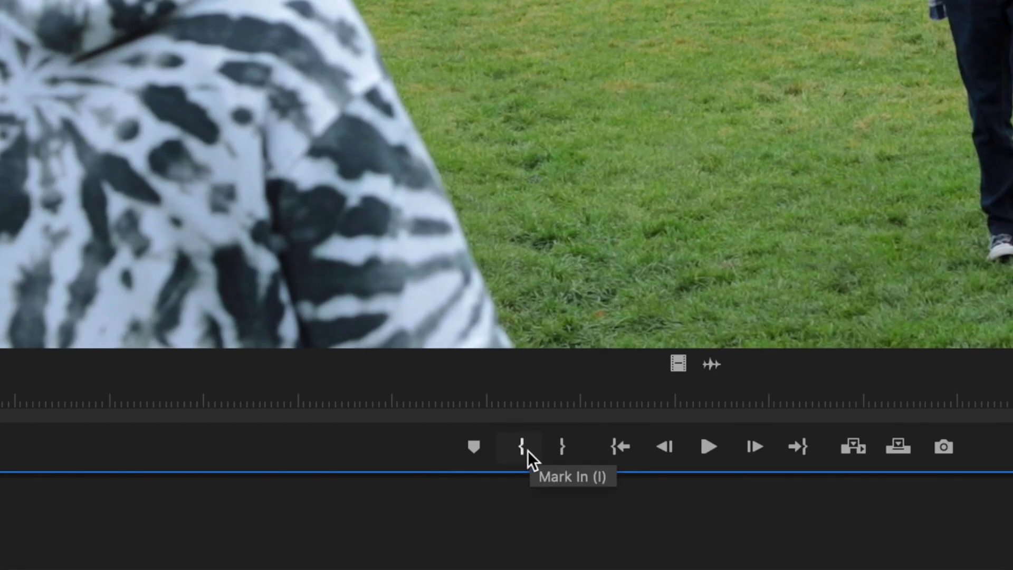
left_click(521, 447)
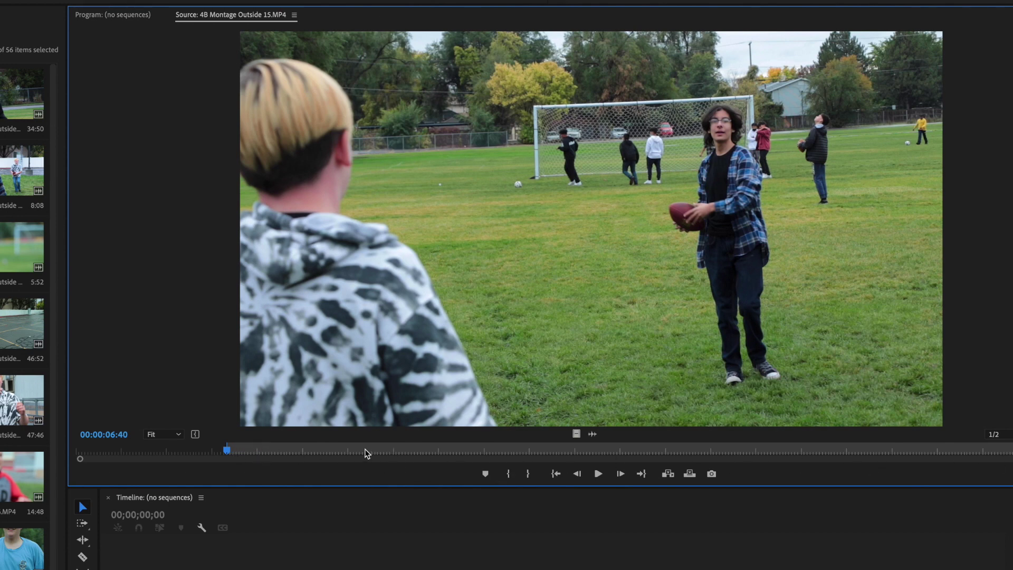
left_click_drag(234, 451, 292, 457)
left_click_drag(302, 457, 342, 459)
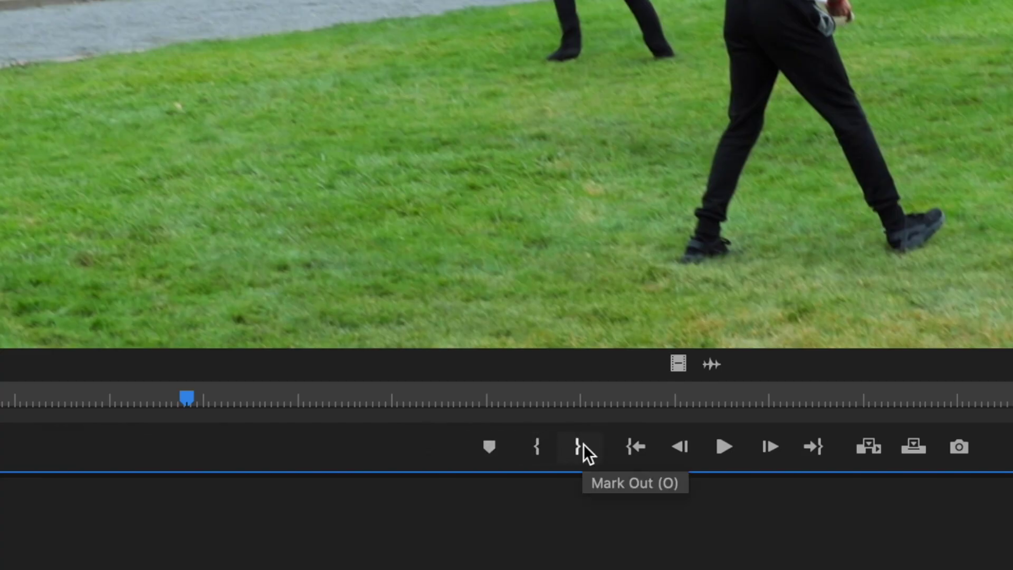
left_click(583, 450)
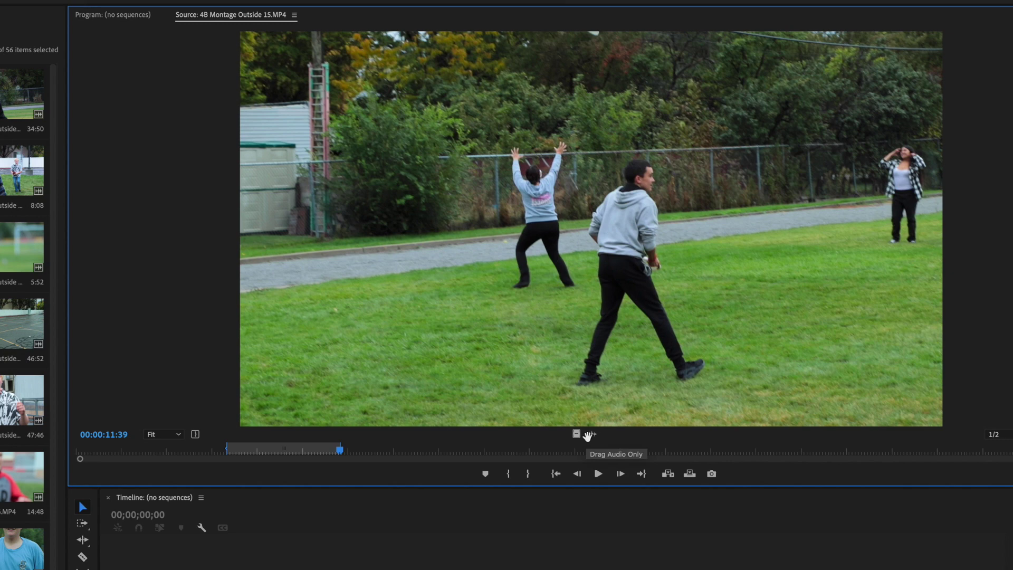
Step: Drag only the marked video to create a new sequence, then scrub through it
left_click_drag(575, 433, 164, 569)
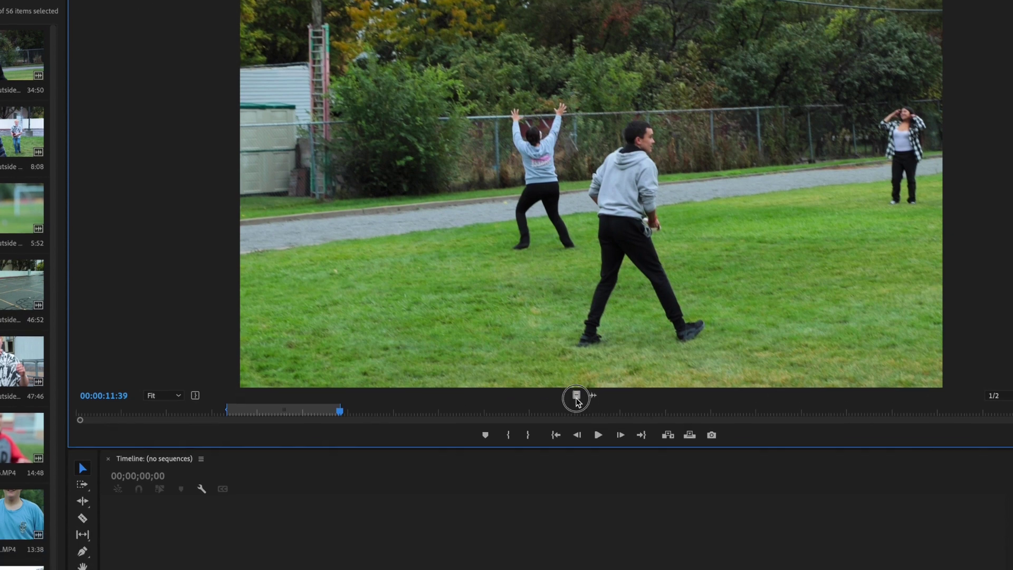
left_click_drag(164, 464, 139, 460)
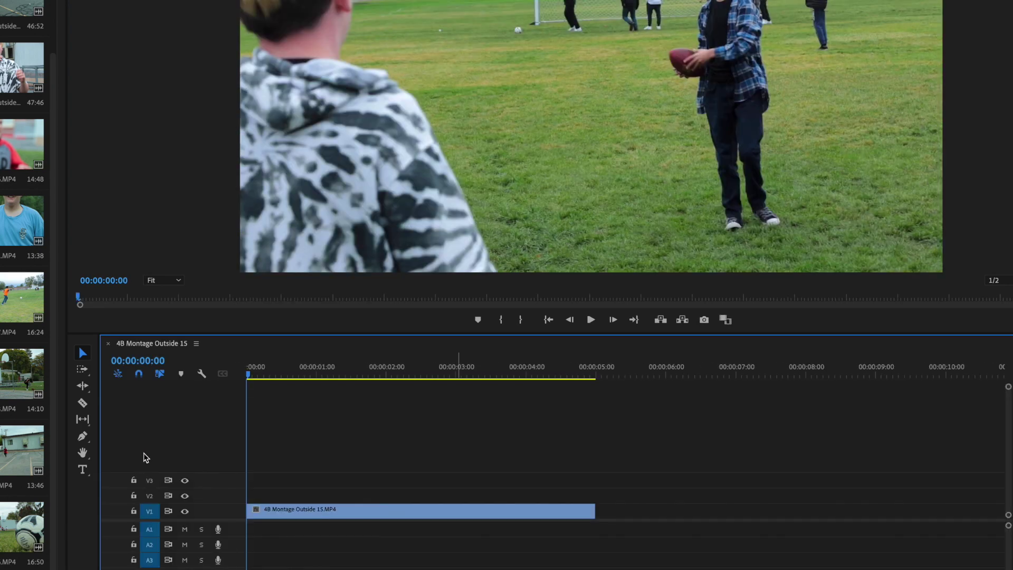
left_click_drag(250, 375, 588, 384)
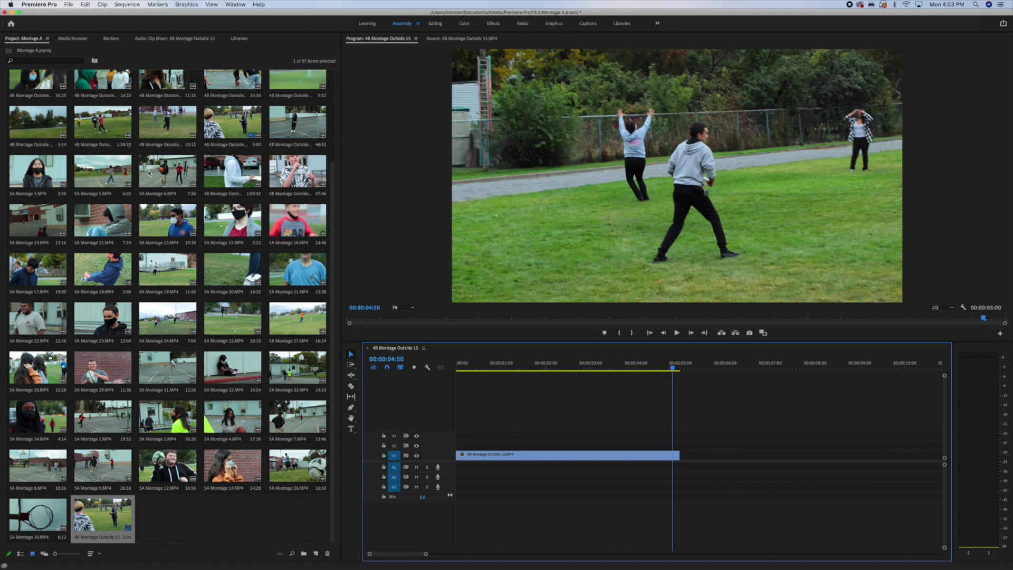
Step: Preview 4B Montage Outside 6, then mark In near 1 second and an Out on 5A Montage 13
left_click(156, 119)
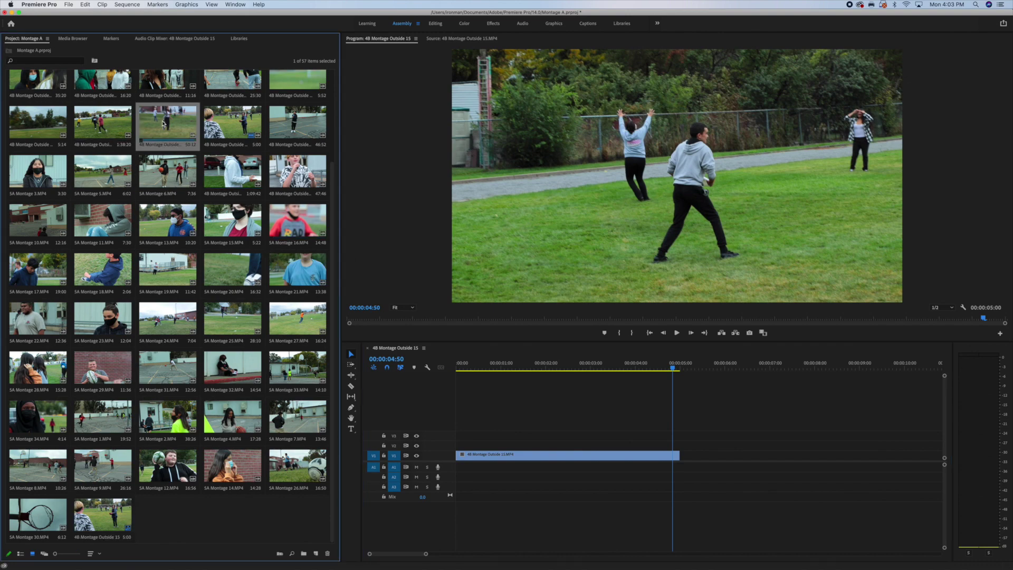
double_click(163, 124)
left_click_drag(352, 322, 579, 326)
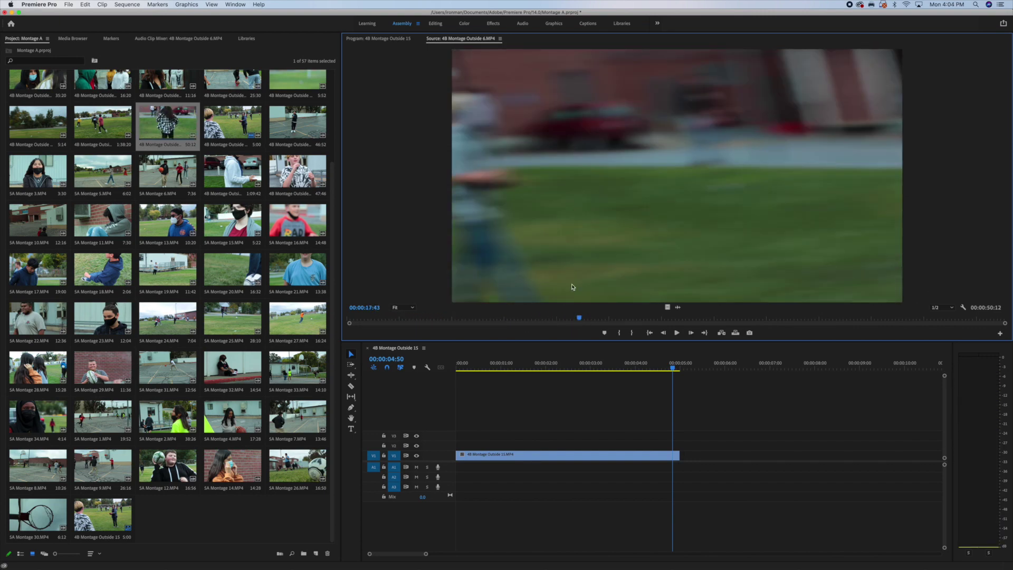
double_click(169, 225)
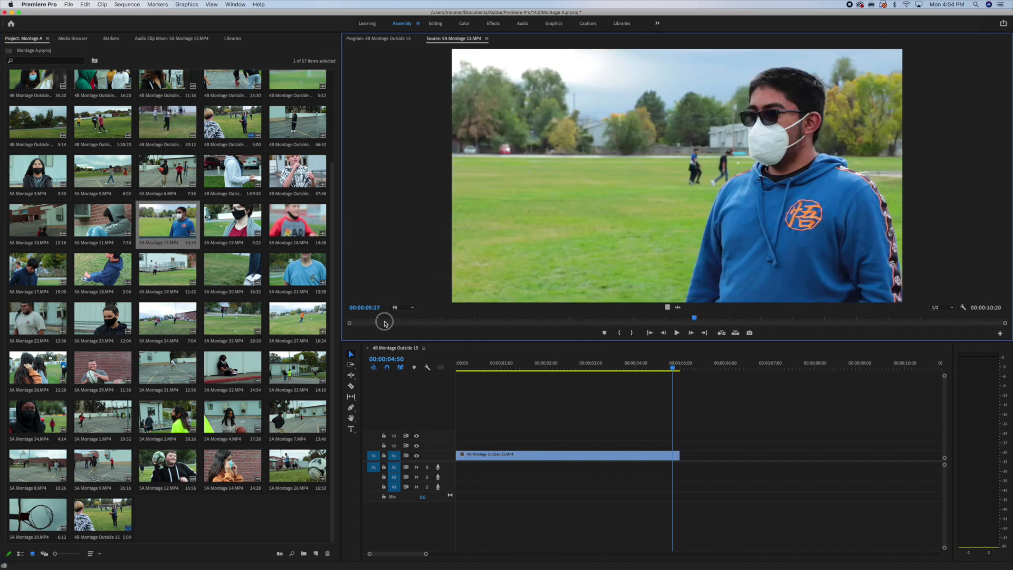
left_click_drag(384, 320, 413, 307)
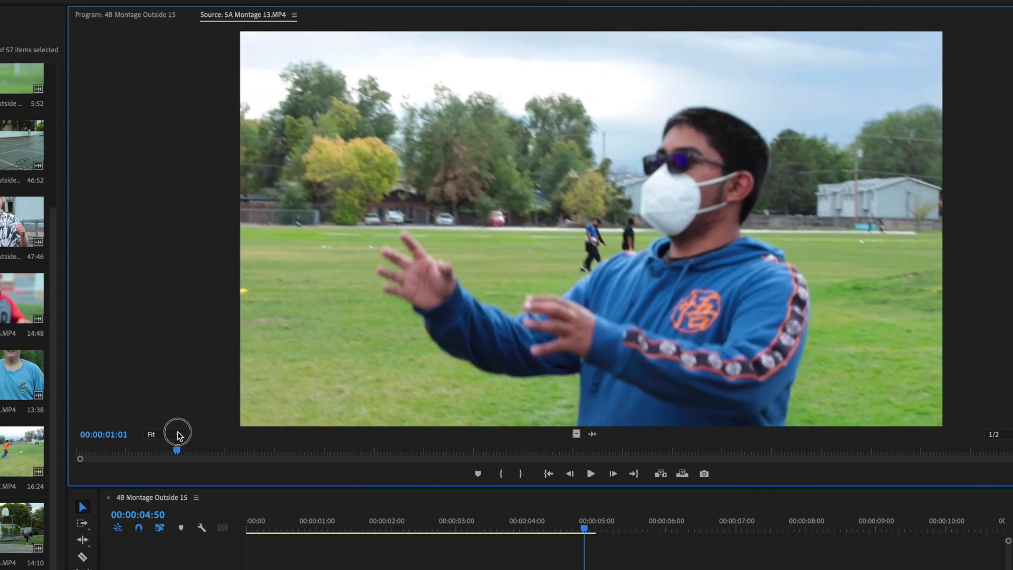
left_click_drag(179, 435, 191, 434)
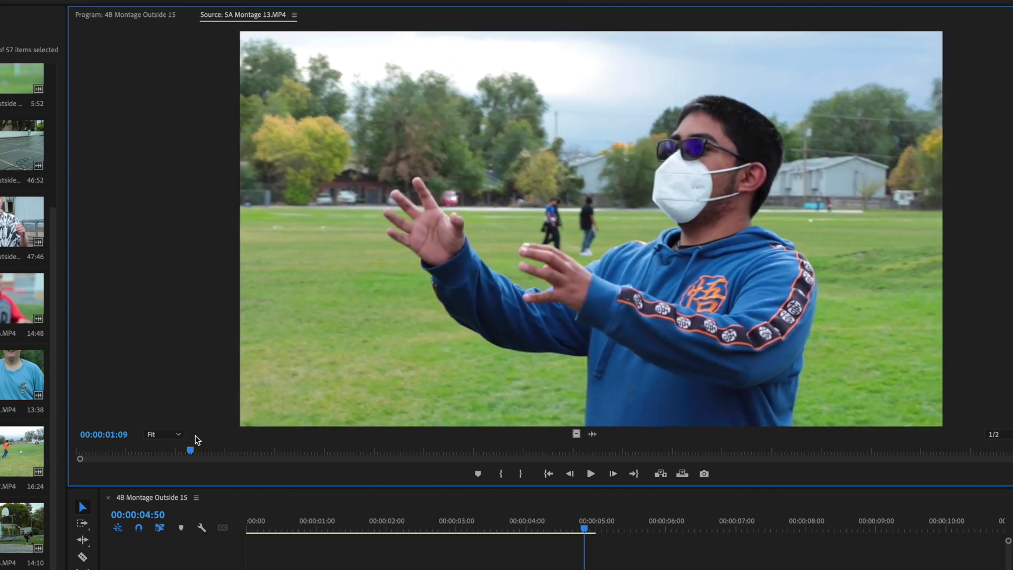
left_click(507, 474)
left_click_drag(194, 452, 431, 455)
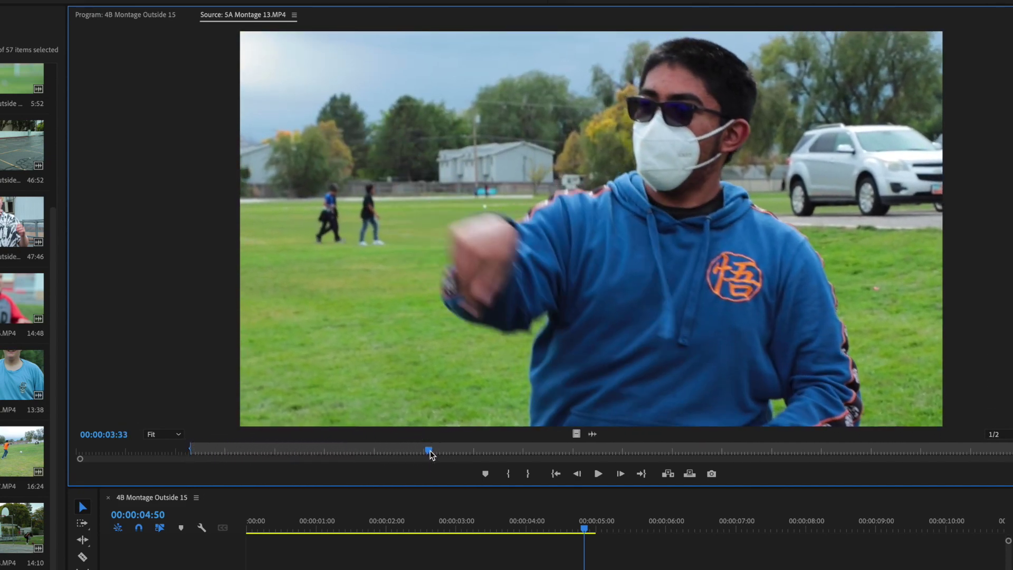
left_click(528, 475)
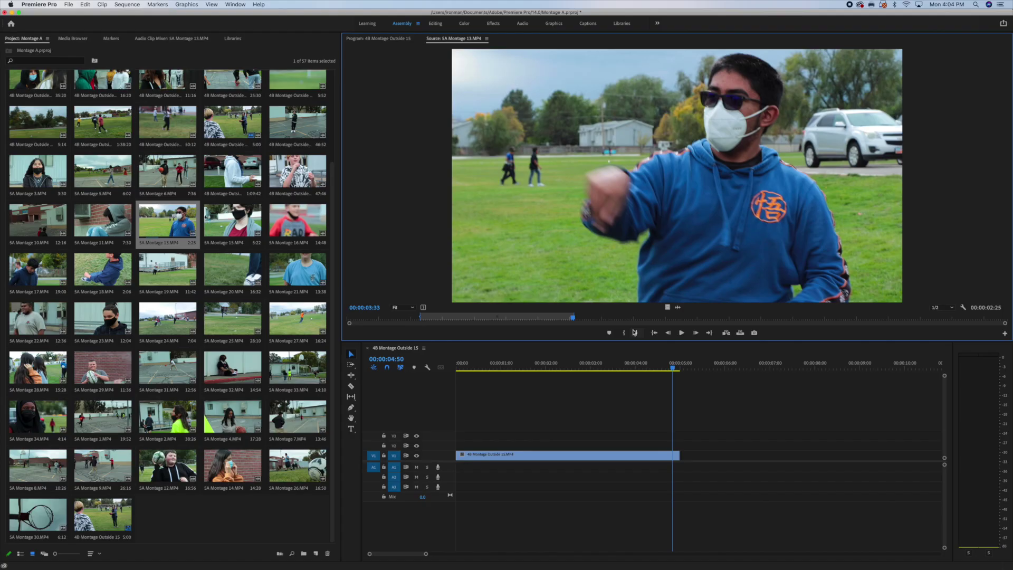
Step: Place the 5A Montage 13 section after the first clip and play the sequence from the start
left_click_drag(691, 376, 682, 456)
left_click_drag(583, 370, 434, 366)
key("space")
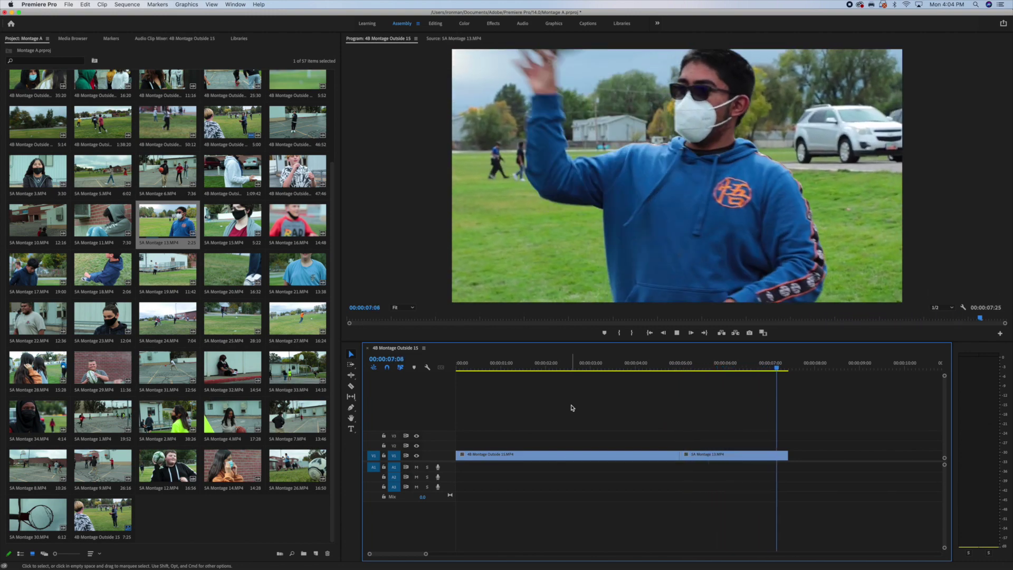
key("space")
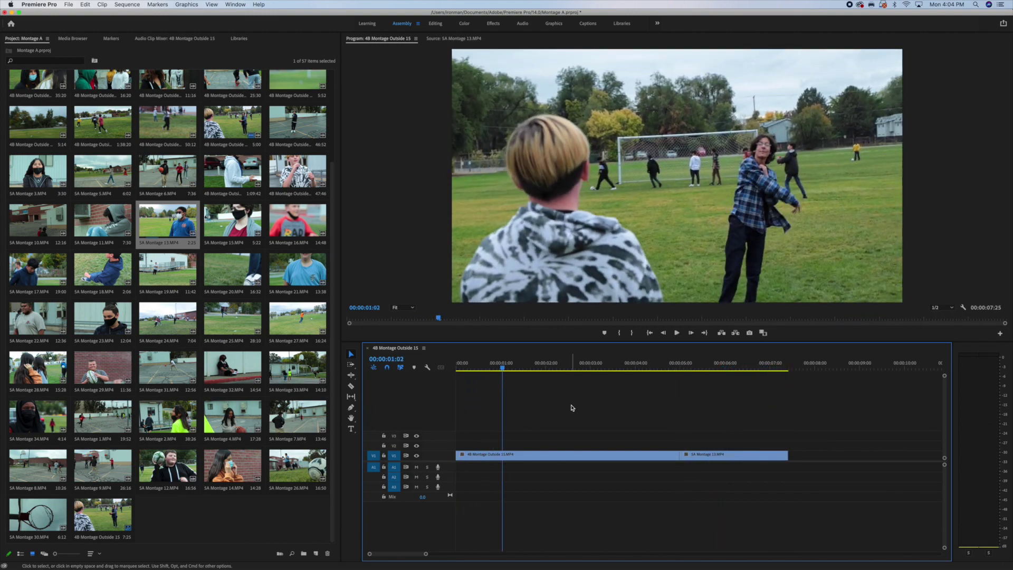
Step: Mark In and Out points around the usable part of 5A Montage 15
double_click(232, 219)
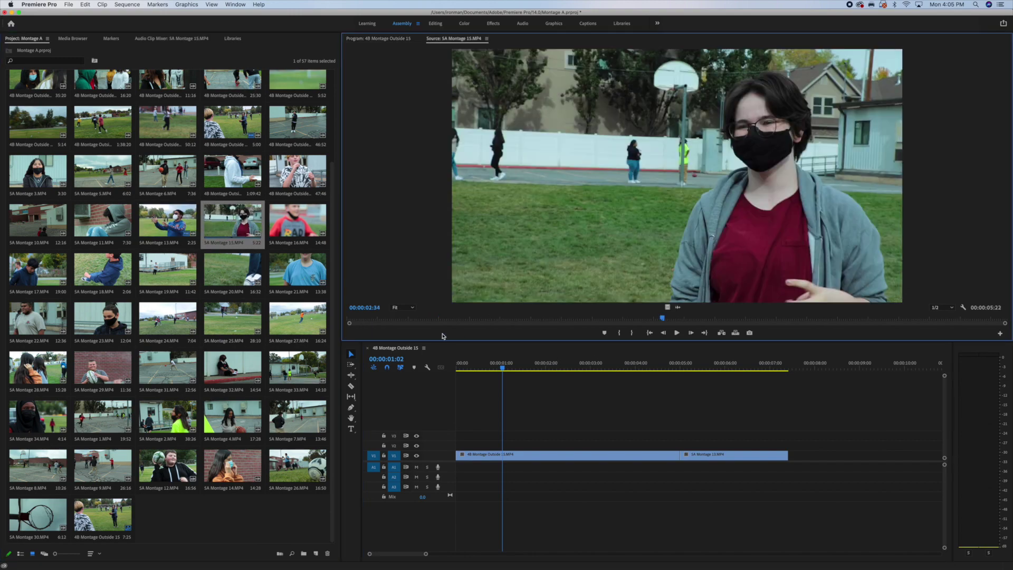
left_click_drag(437, 322, 483, 323)
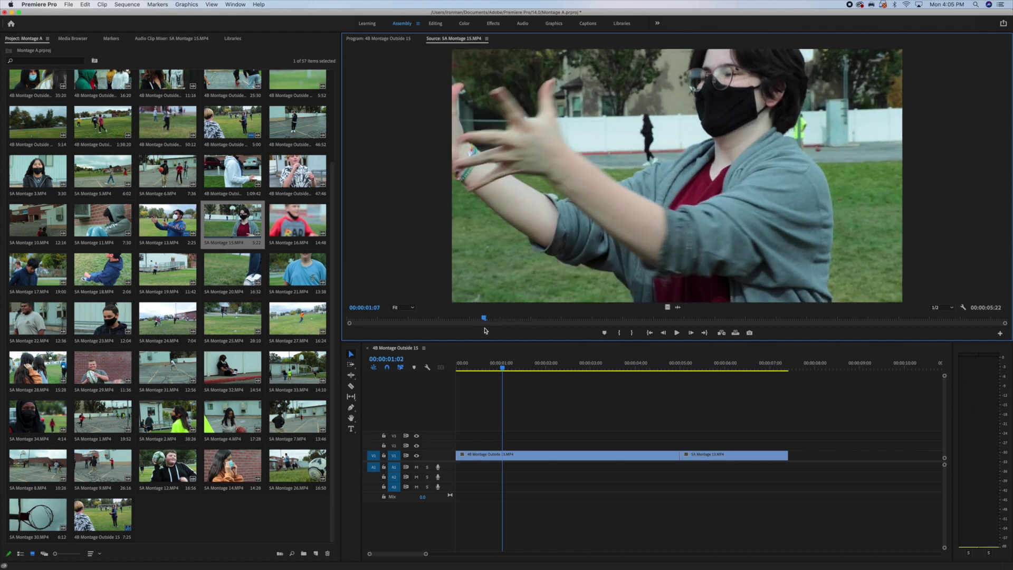
left_click(617, 333)
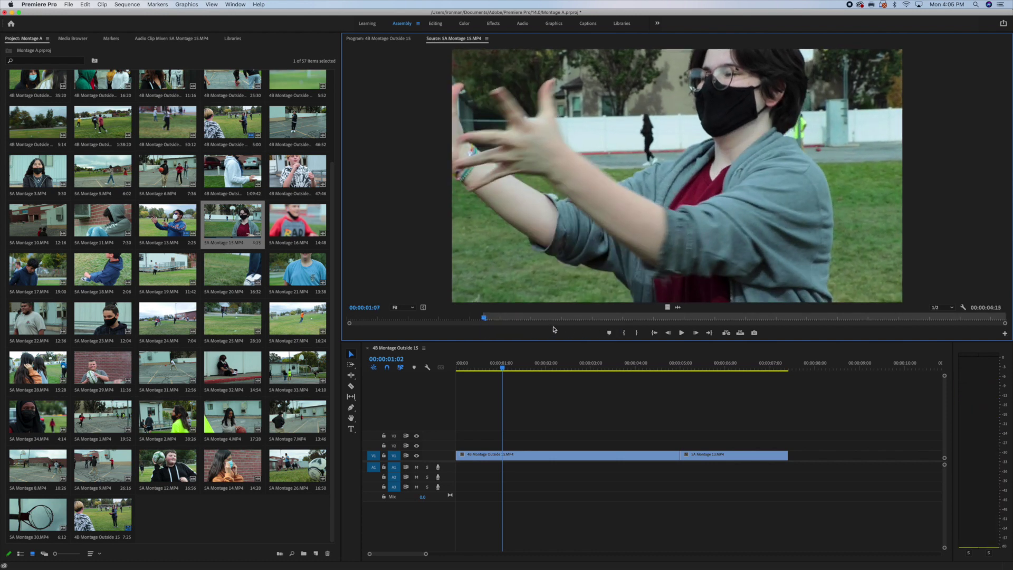
left_click(681, 332)
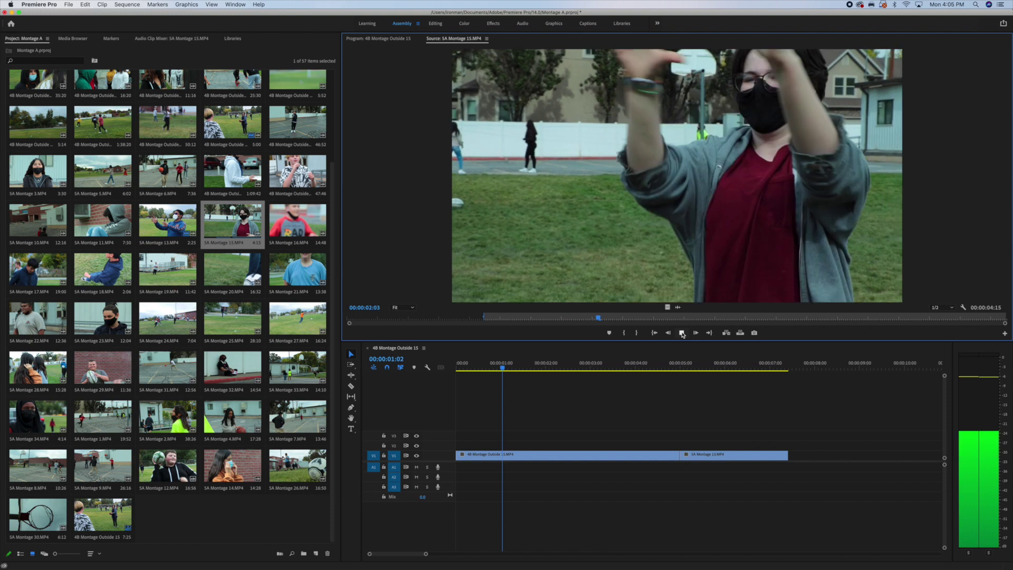
left_click(681, 333)
left_click(636, 333)
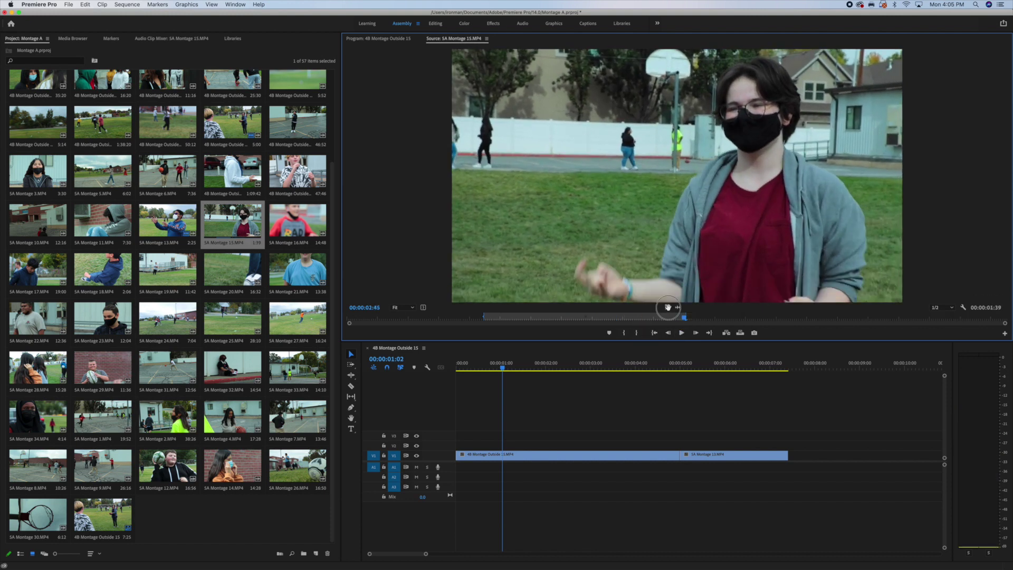
Step: Place 5A Montage 15 after 5A Montage 13 and play across the new cut
left_click_drag(761, 391, 788, 453)
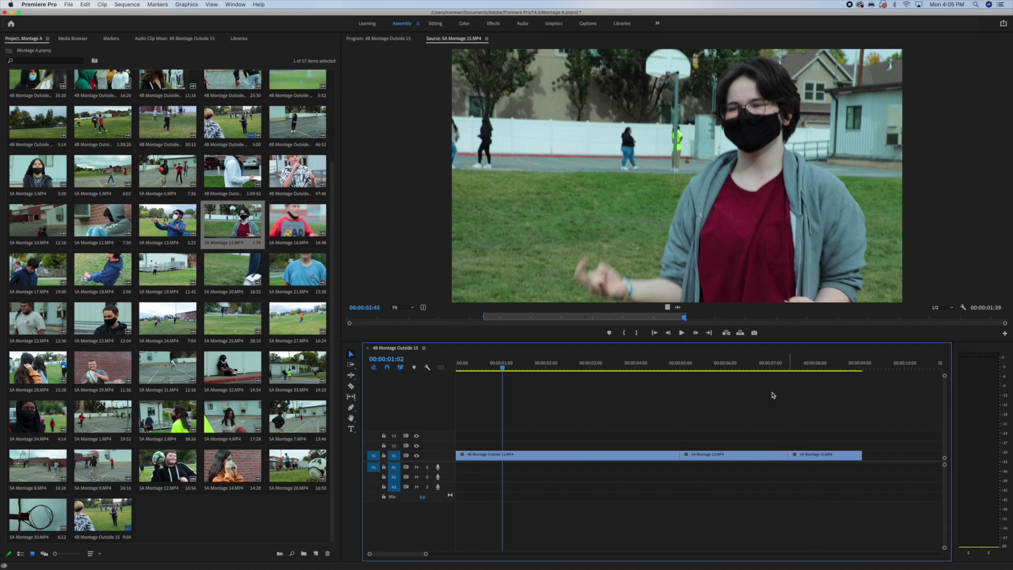
left_click(732, 364)
left_click(675, 333)
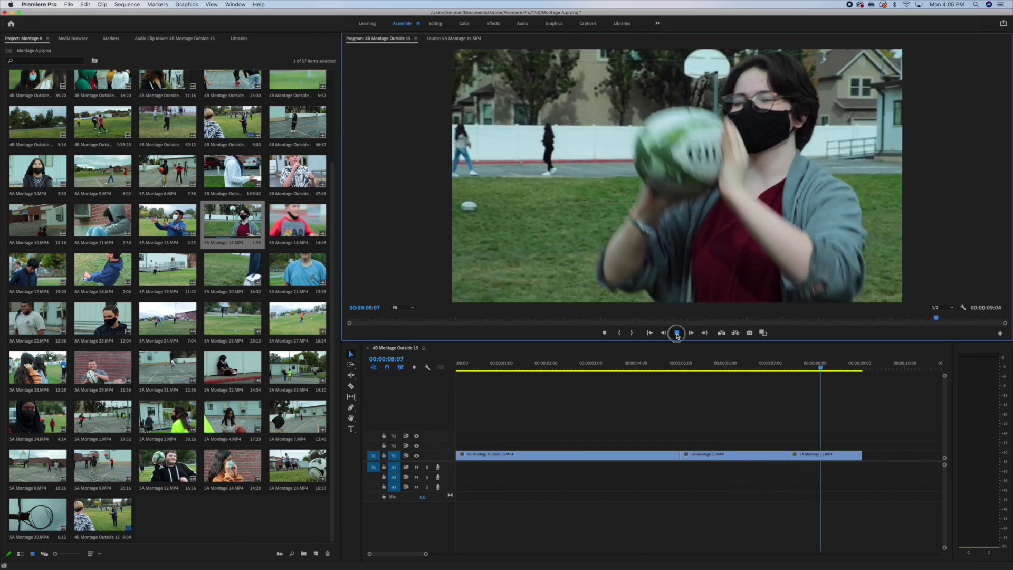
left_click(676, 333)
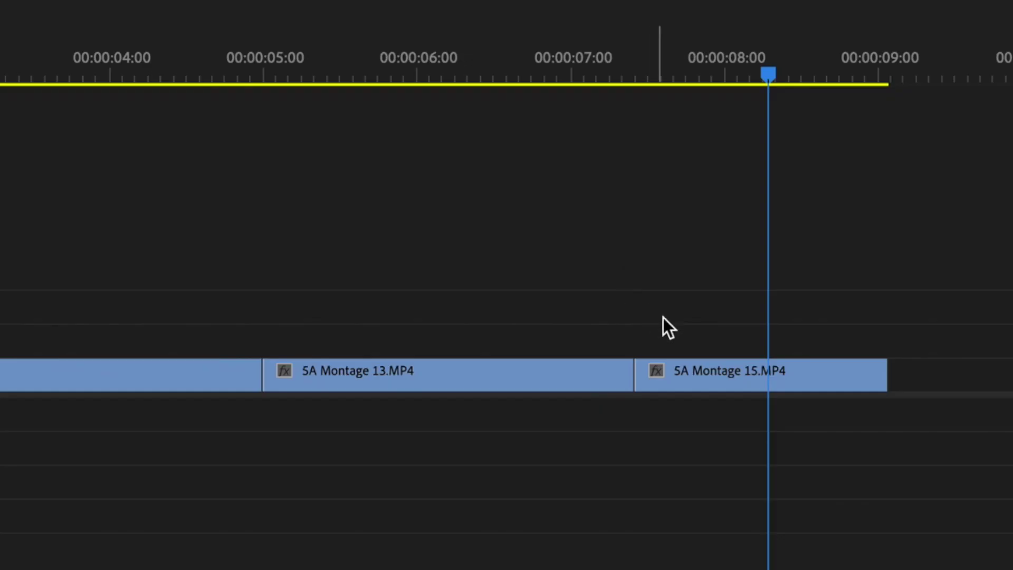
Step: Lengthen 5A Montage 13's end and butt 5A Montage 15 against it, then review the cut
left_click_drag(692, 367, 880, 373)
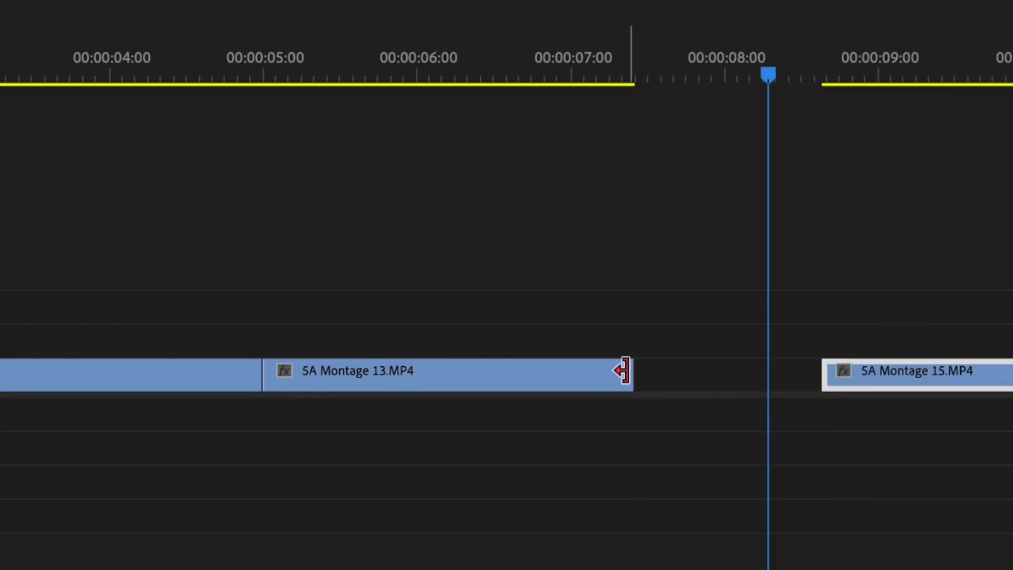
left_click_drag(629, 375, 704, 375)
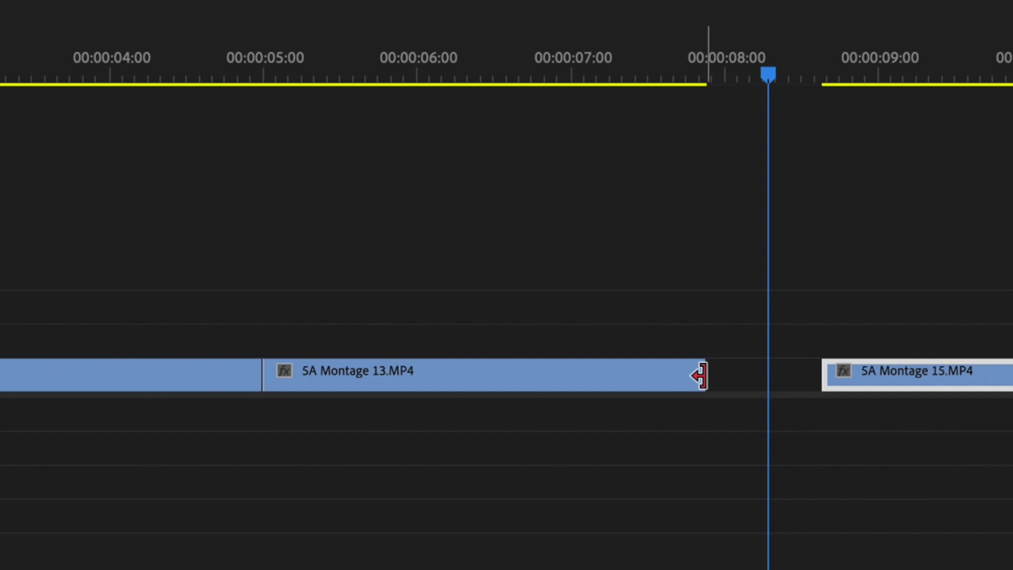
left_click_drag(873, 378, 760, 374)
left_click(530, 85)
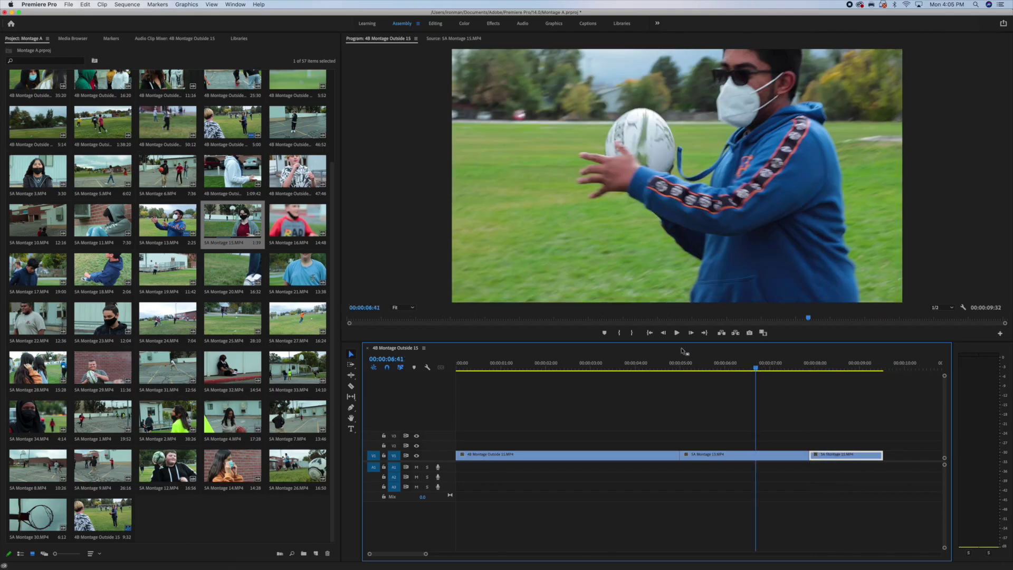
left_click(677, 333)
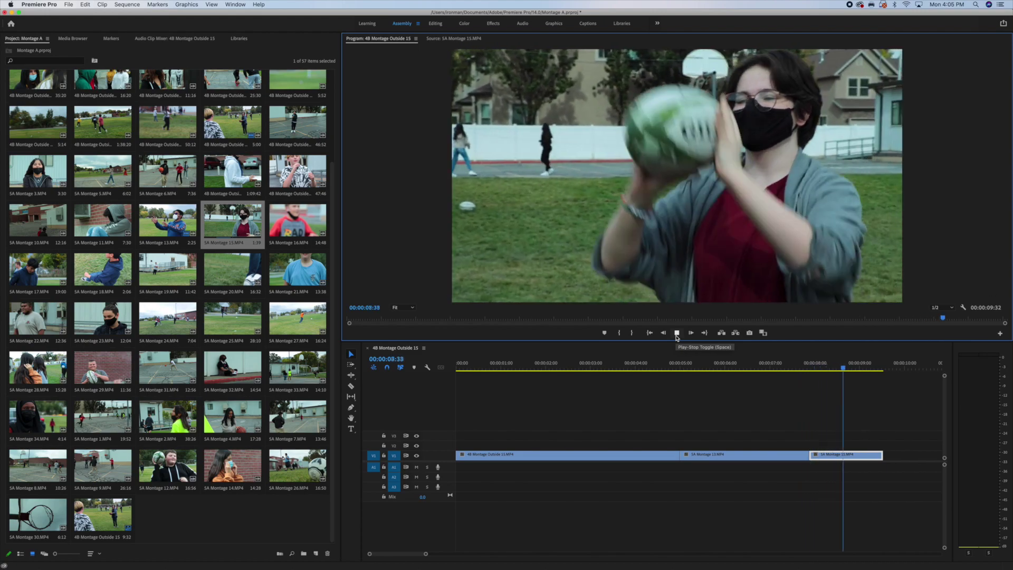
left_click(677, 332)
Step: Trim 5A Montage 15 to start about 24 frames earlier and replay from 07:09
left_click_drag(826, 454, 849, 455)
left_click(829, 456)
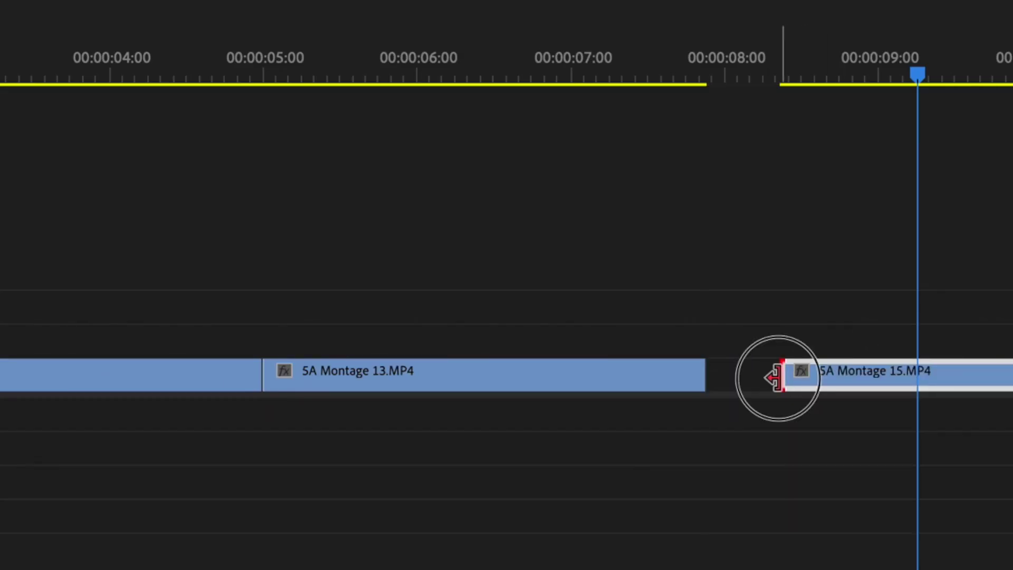
left_click_drag(775, 377, 752, 371)
left_click(594, 58)
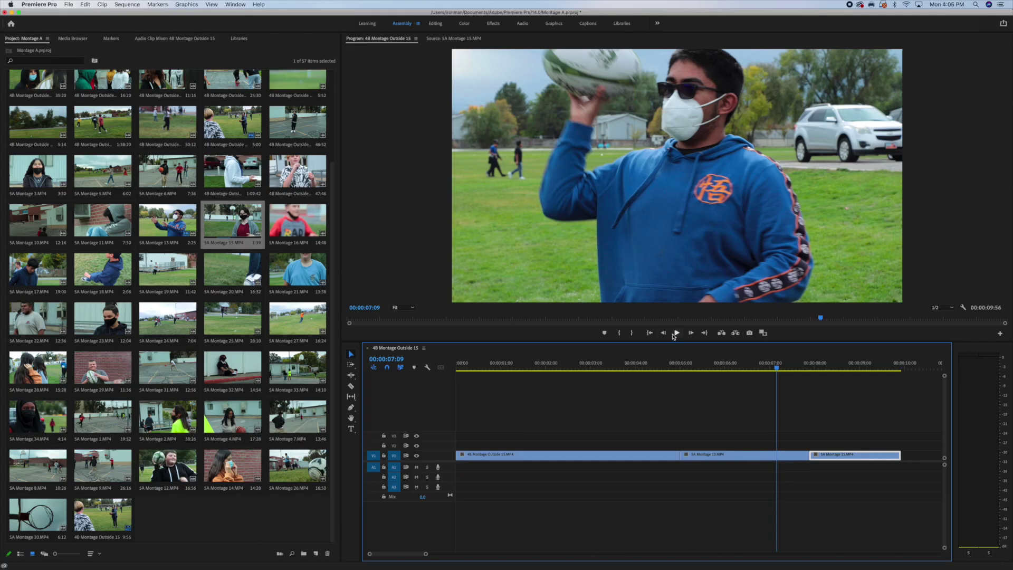
left_click(675, 334)
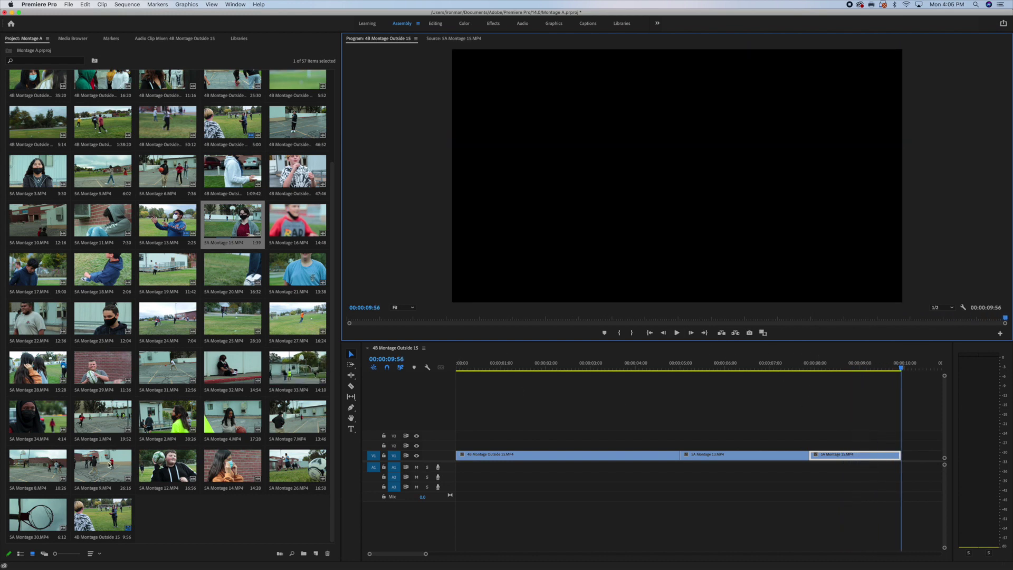
Step: Mark In and Out points on 5A Montage 9, place that section after the last V1 clip, and play
double_click(103, 465)
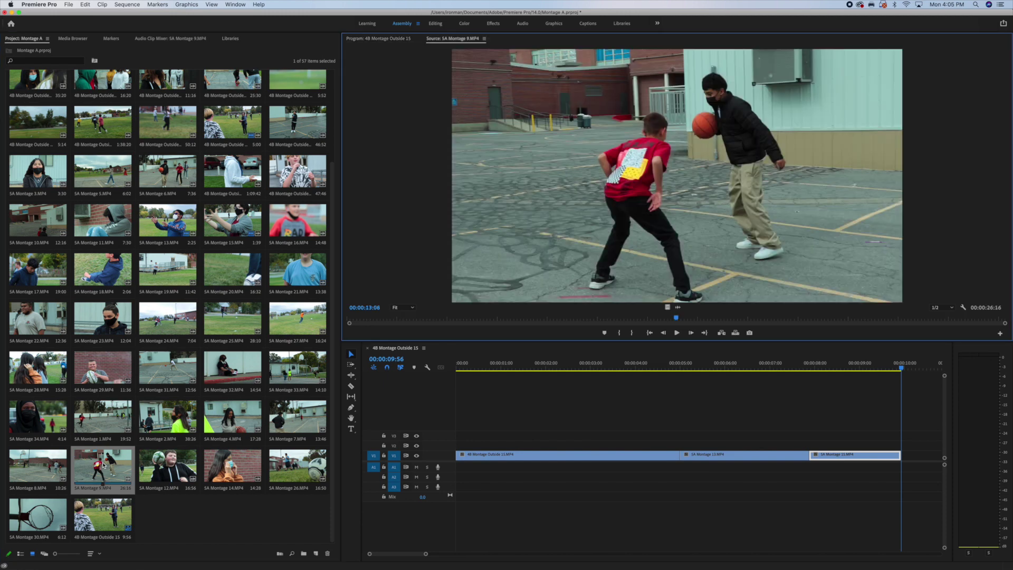
left_click_drag(454, 318, 736, 354)
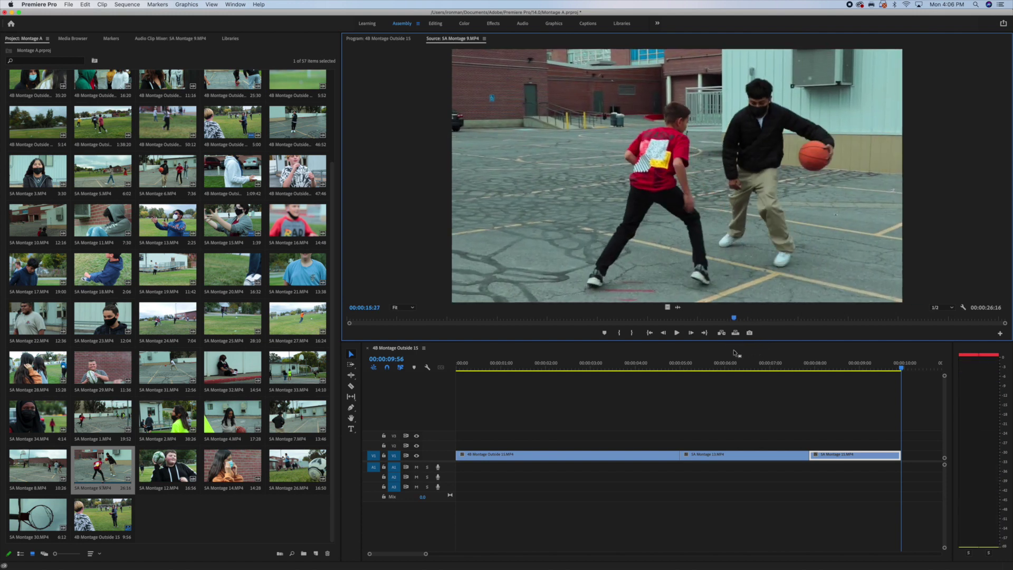
left_click(619, 332)
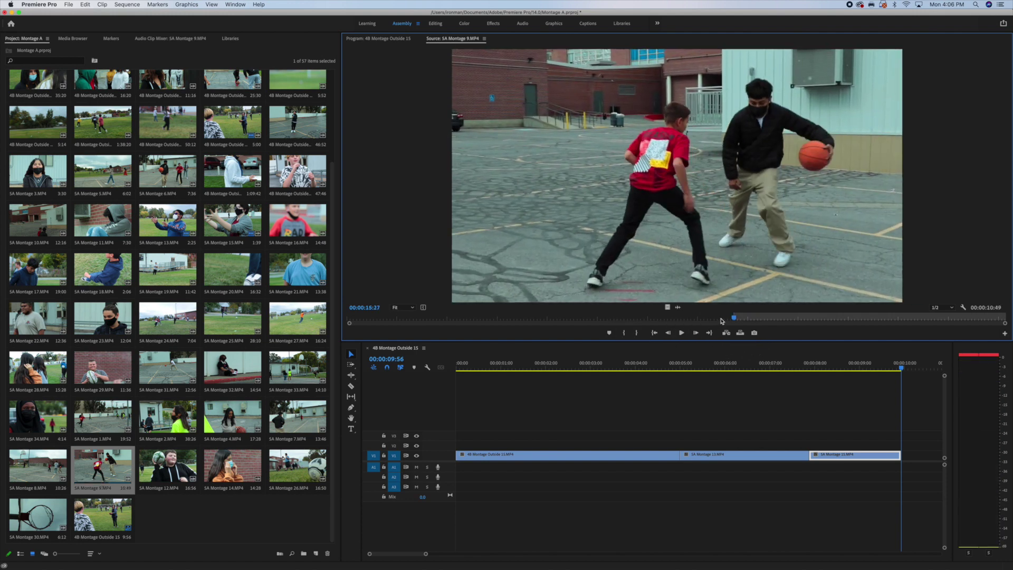
left_click_drag(734, 319, 820, 324)
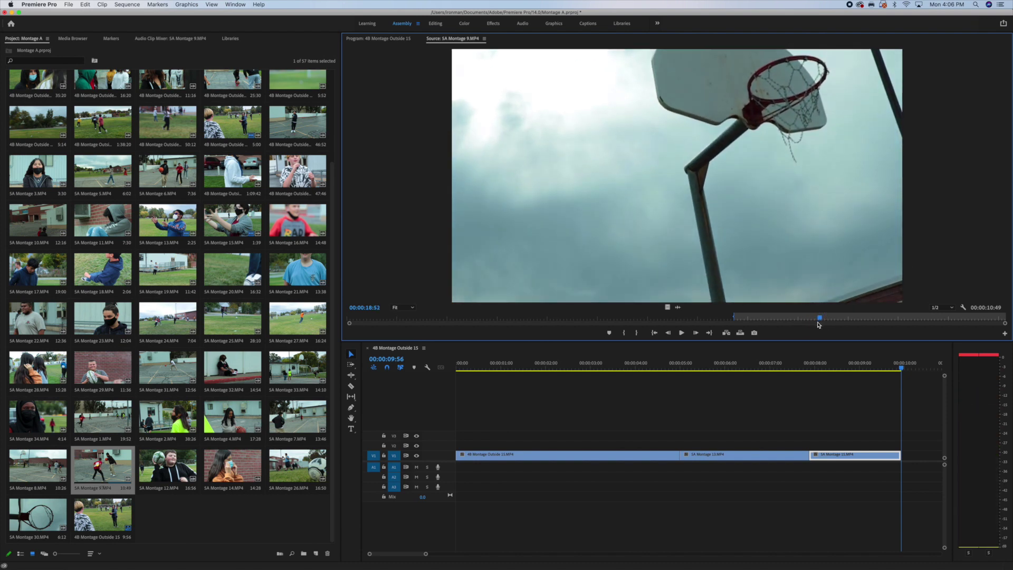
left_click(641, 331)
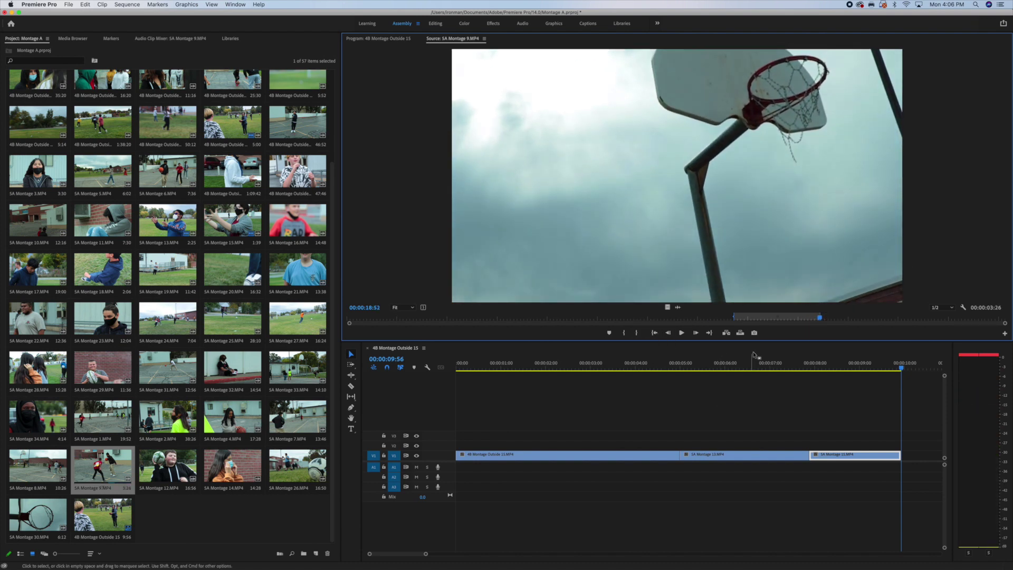
left_click_drag(667, 306, 909, 457)
left_click_drag(791, 370, 782, 372)
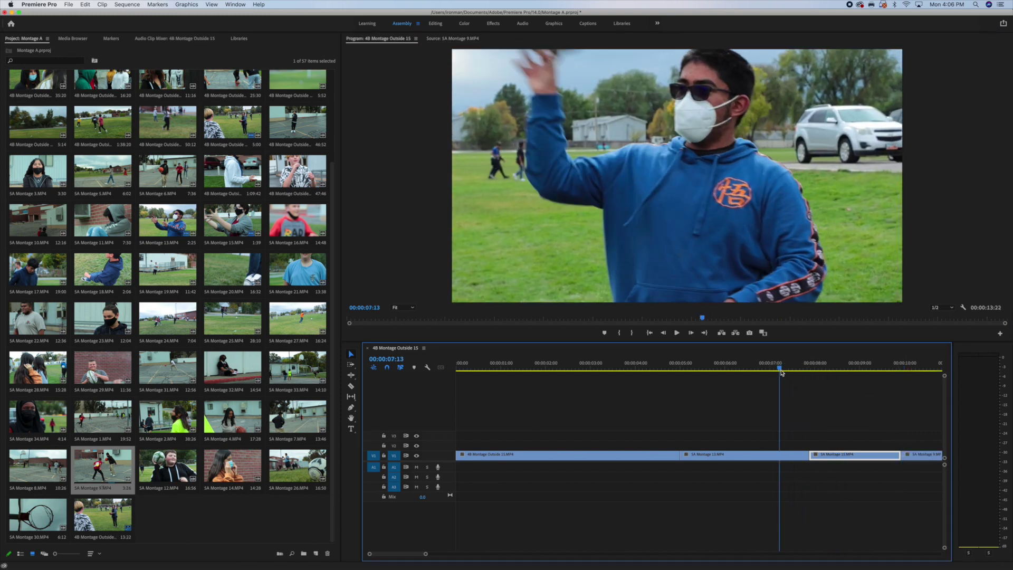
left_click(676, 333)
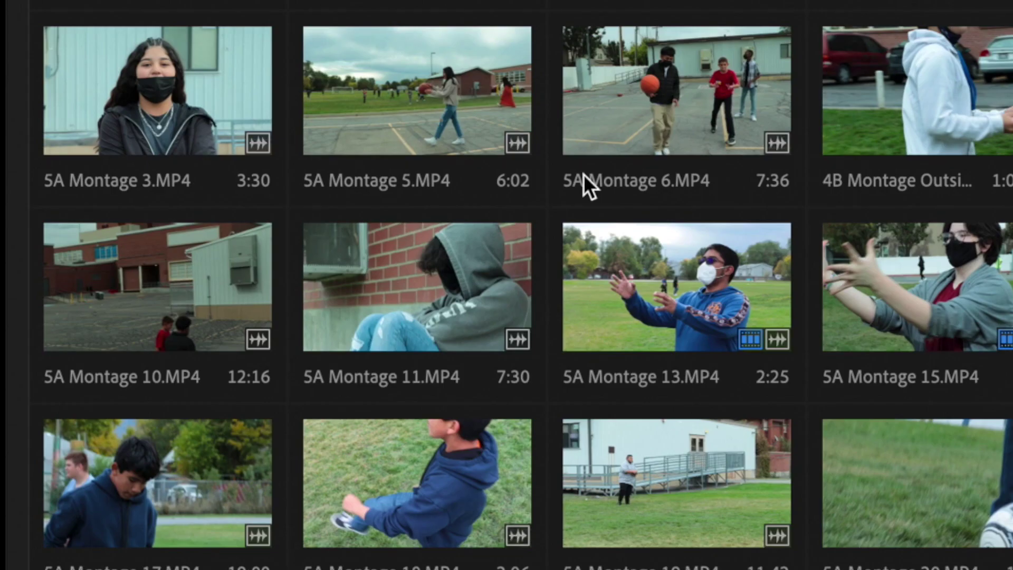
Step: Load the class website in a new Safari tab and follow its YouTube Music Resource link
mouse_move(6, 136)
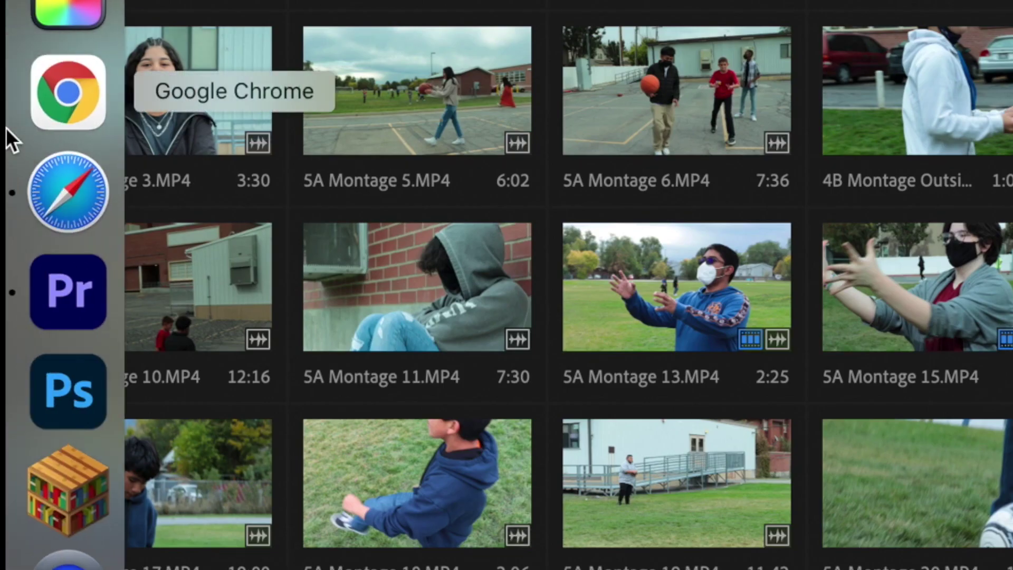
left_click(50, 182)
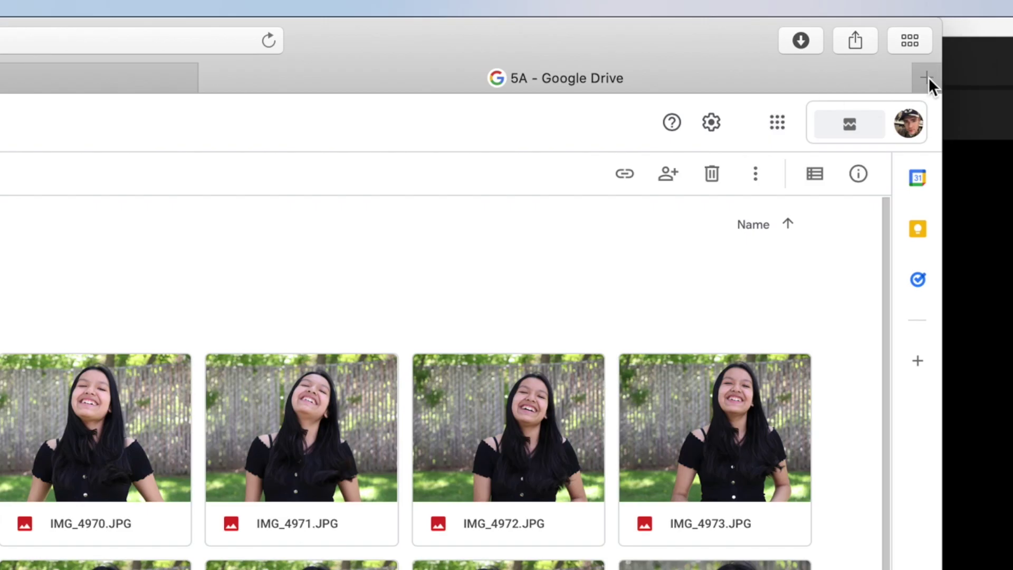
left_click(719, 28)
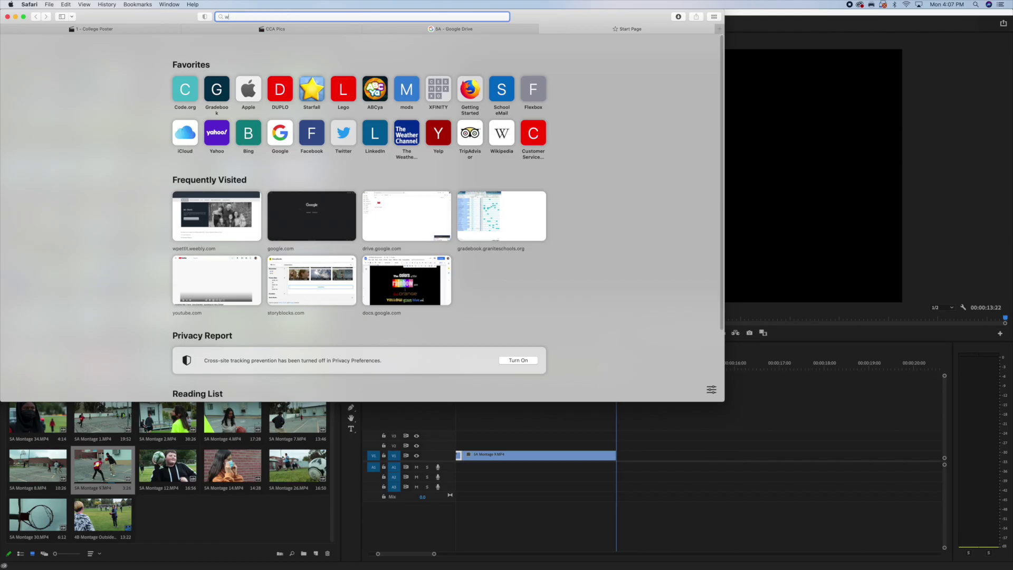
type("wpettit.weebly.com — Mr. Pettit")
key("Return")
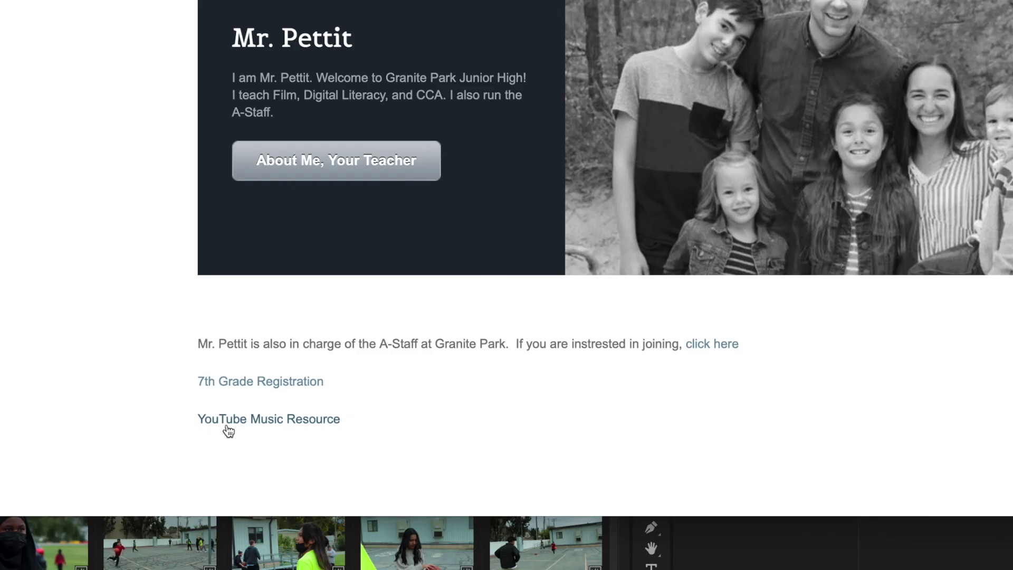
left_click(267, 425)
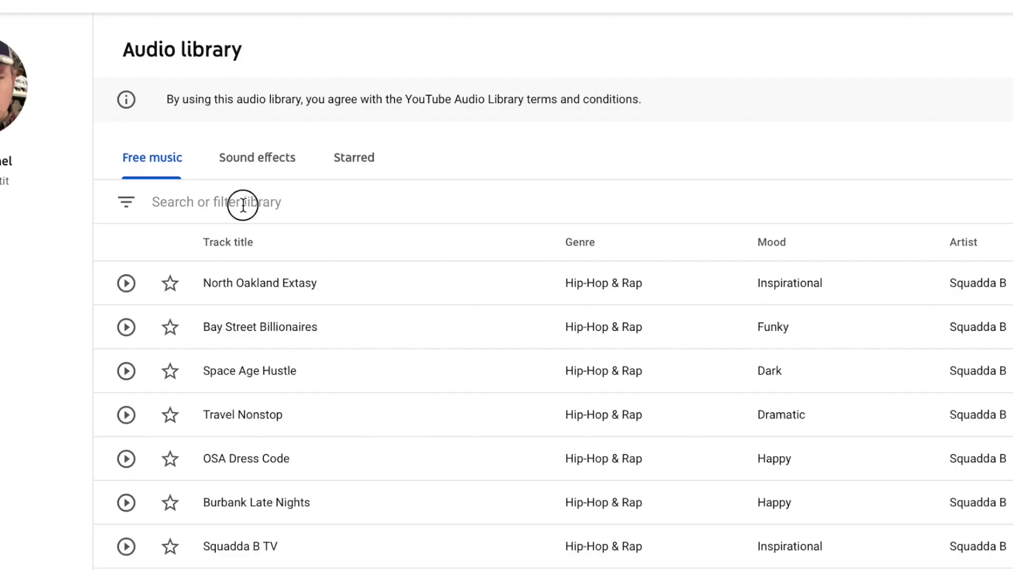
Step: Search the Audio library for 'happy' tracks
left_click(242, 206)
type("happy")
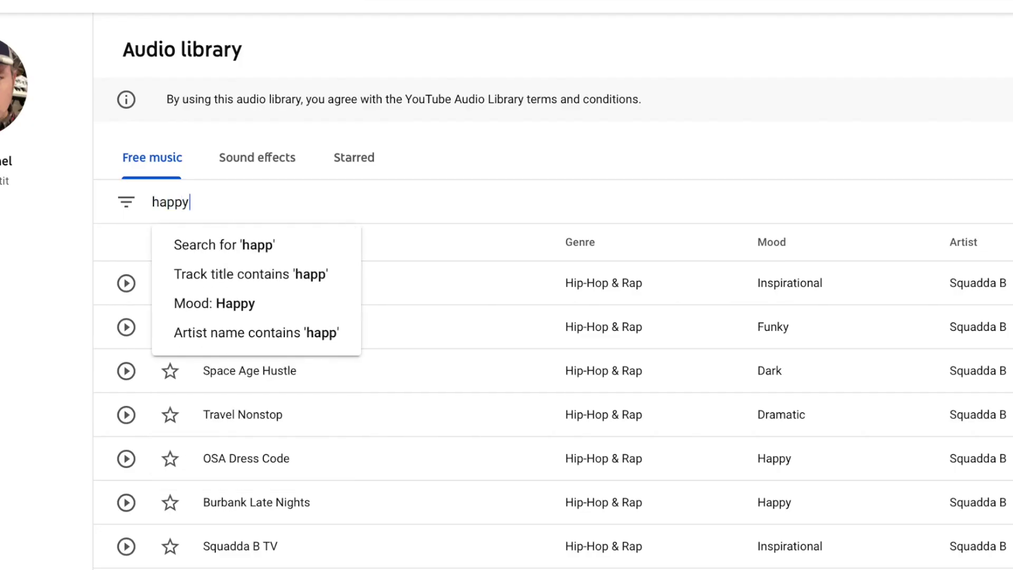
key("Return")
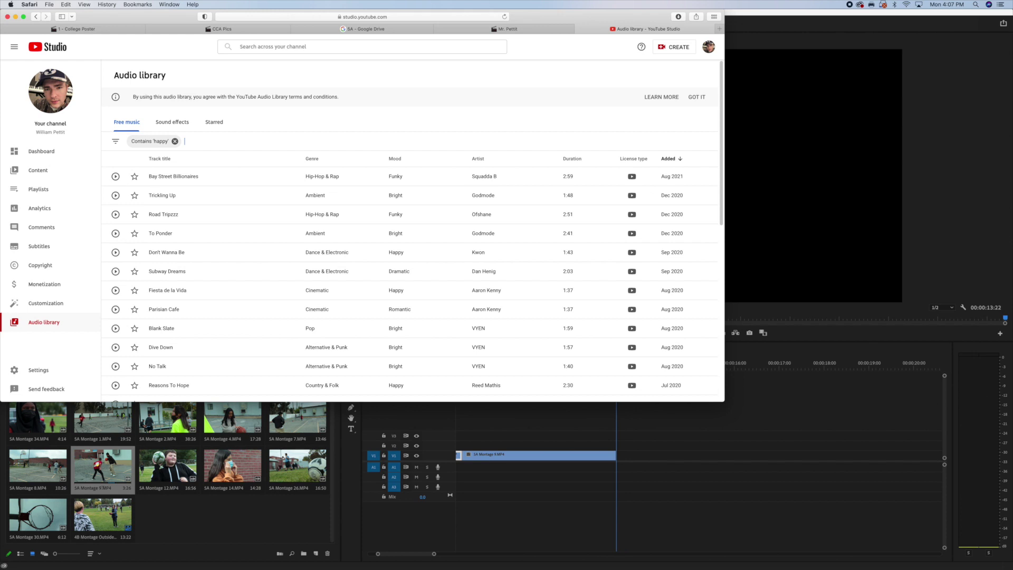
scroll(219, 308, "down", 3)
scroll(222, 307, "down", 4)
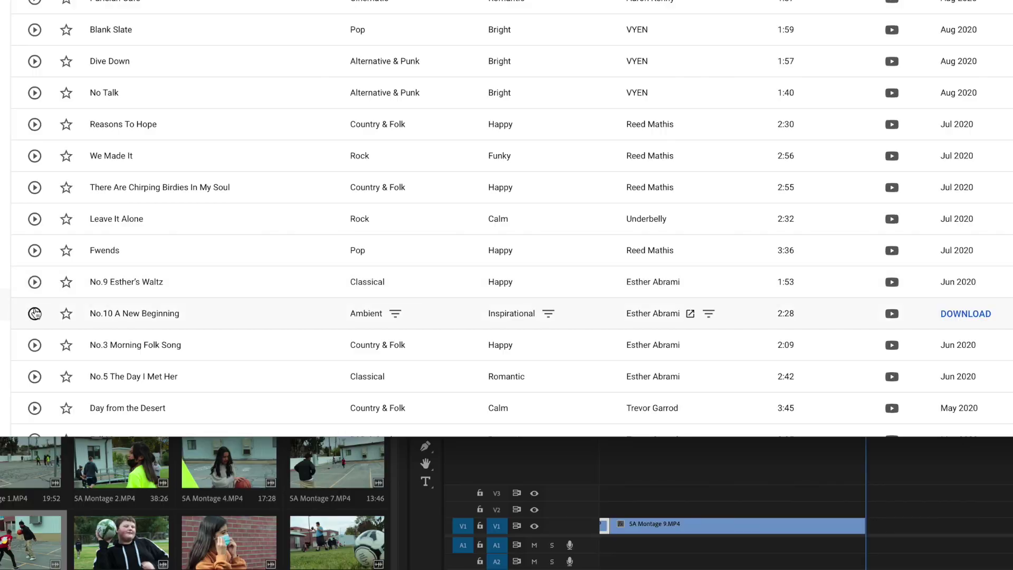
Step: Preview No.10 A New Beginning, pause it at 0:06, and download it
left_click(115, 327)
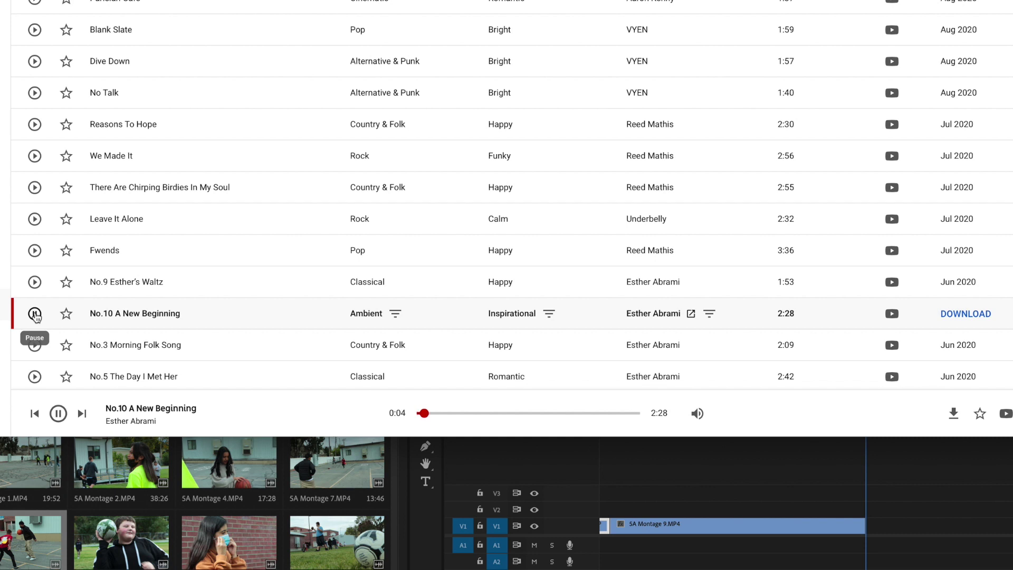
left_click(35, 315)
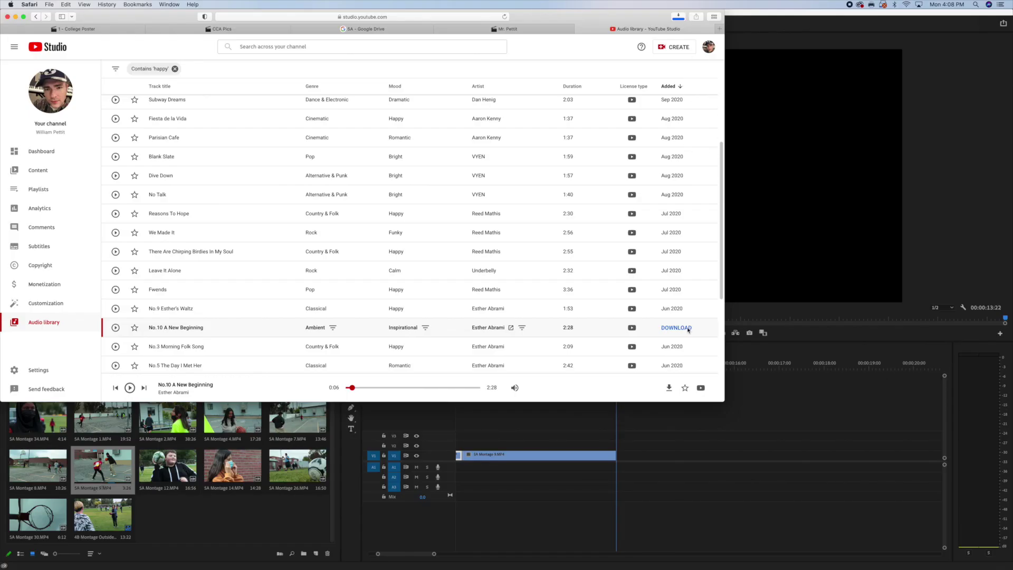
left_click(687, 328)
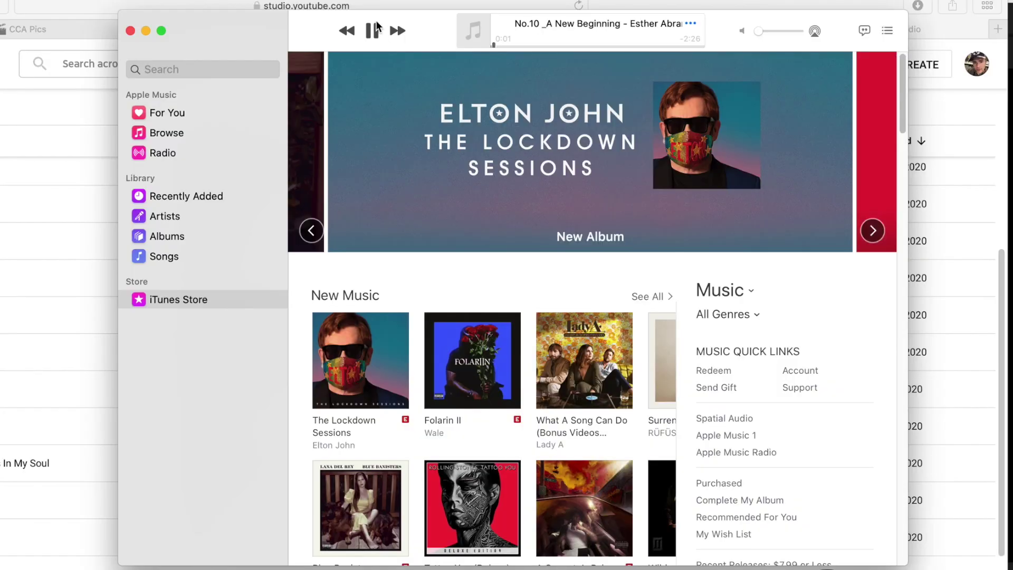
Step: Quit the Music player, then drag No.10 _A New Beginning.mp3 from Downloads onto audio track A4
left_click(372, 30)
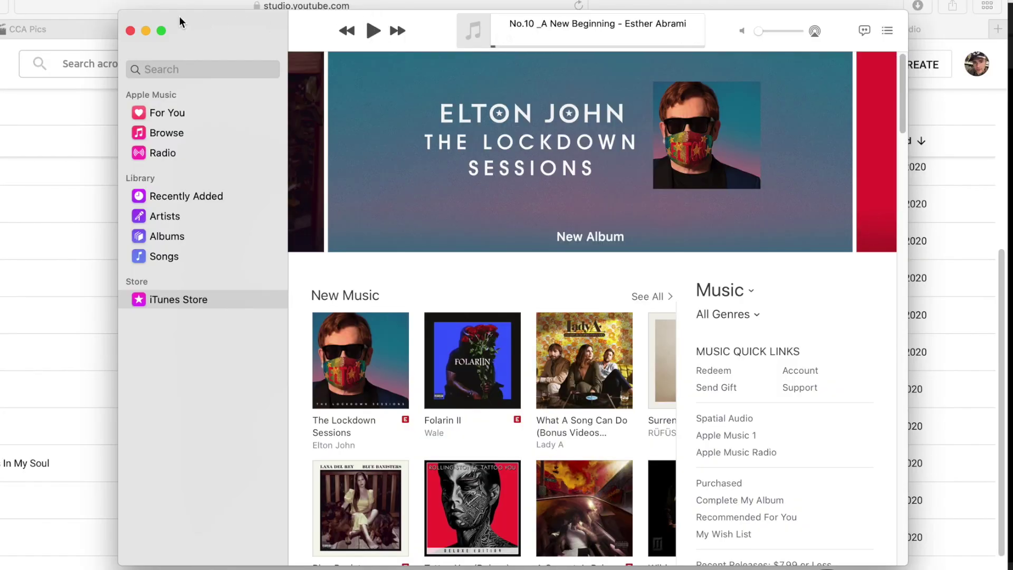
left_click(131, 30)
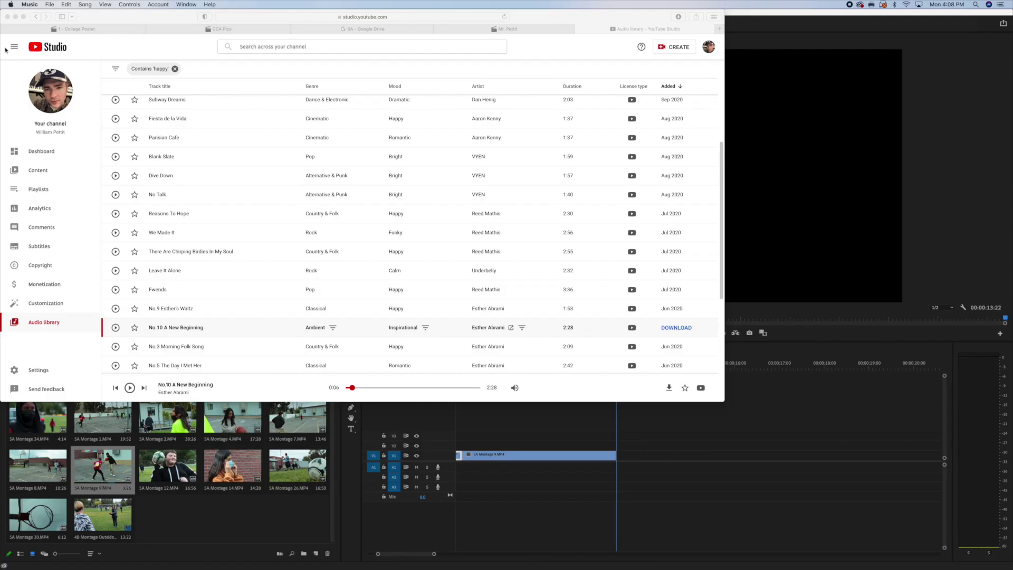
mouse_move(4, 100)
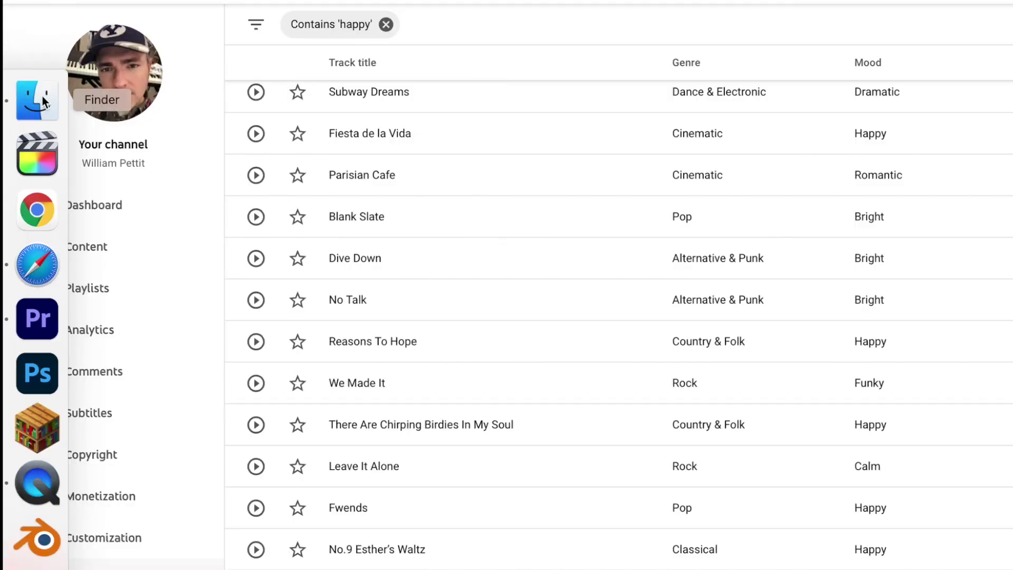
left_click(36, 100)
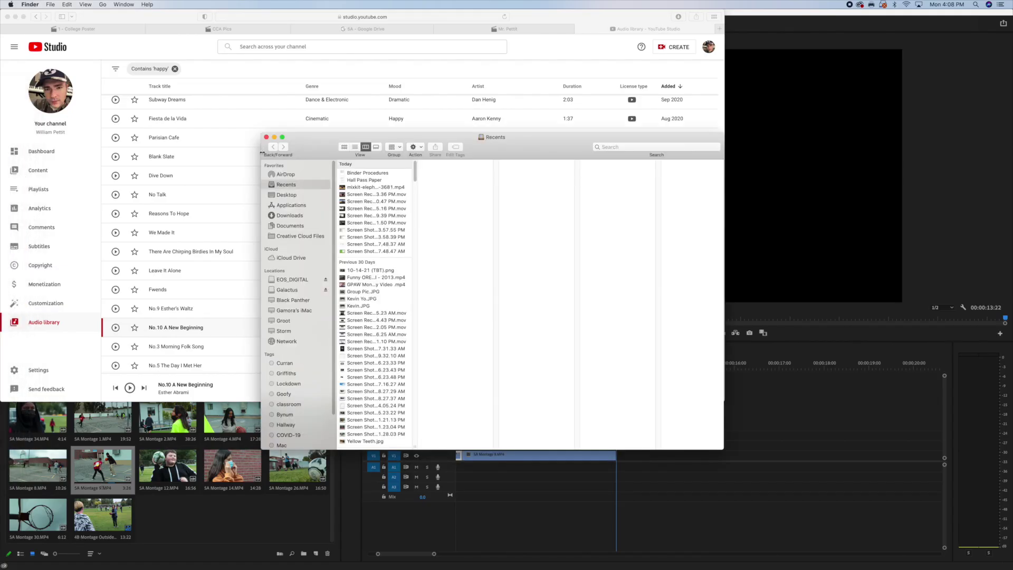
left_click(290, 216)
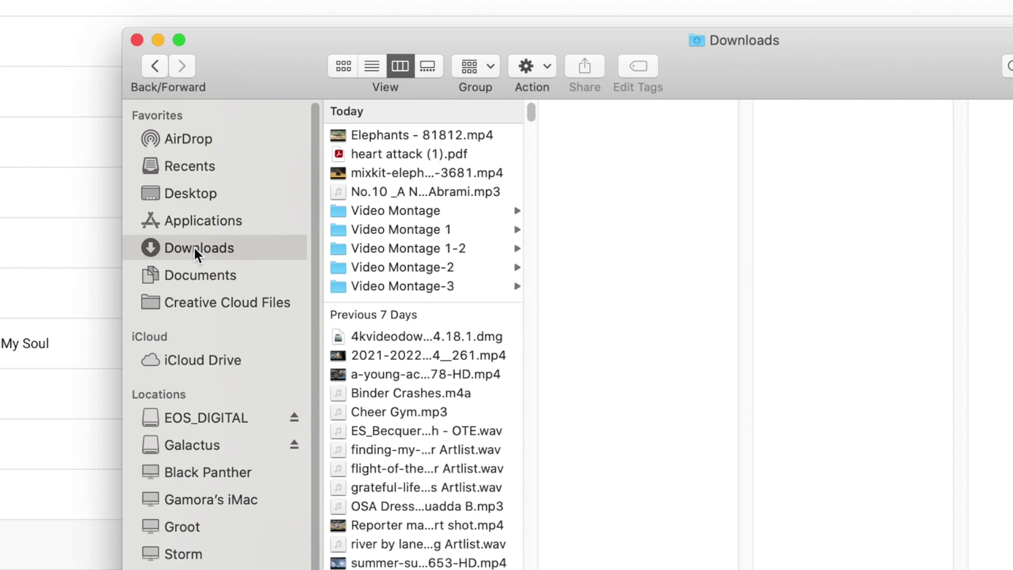
left_click(444, 194)
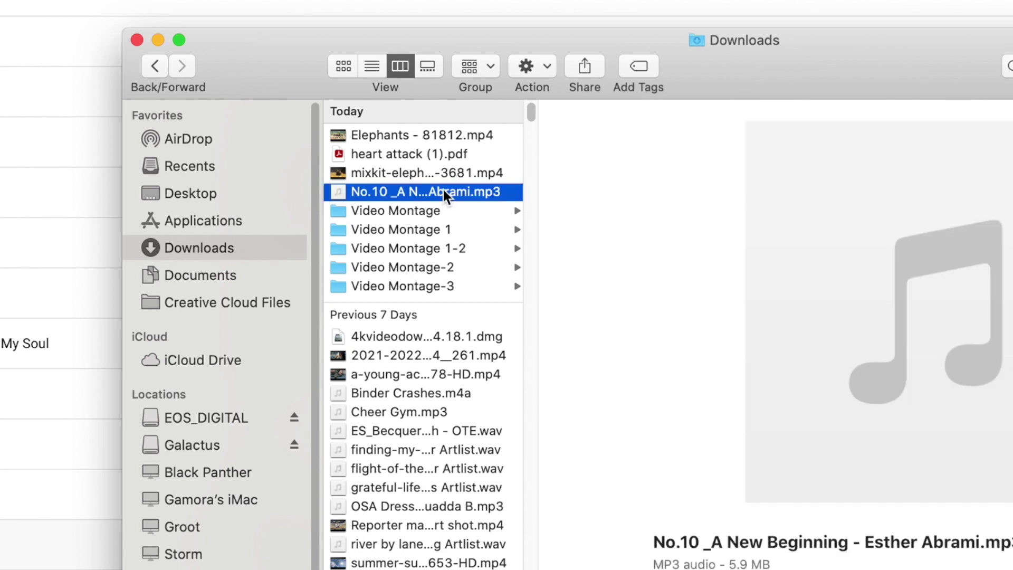
left_click_drag(433, 194, 738, 569)
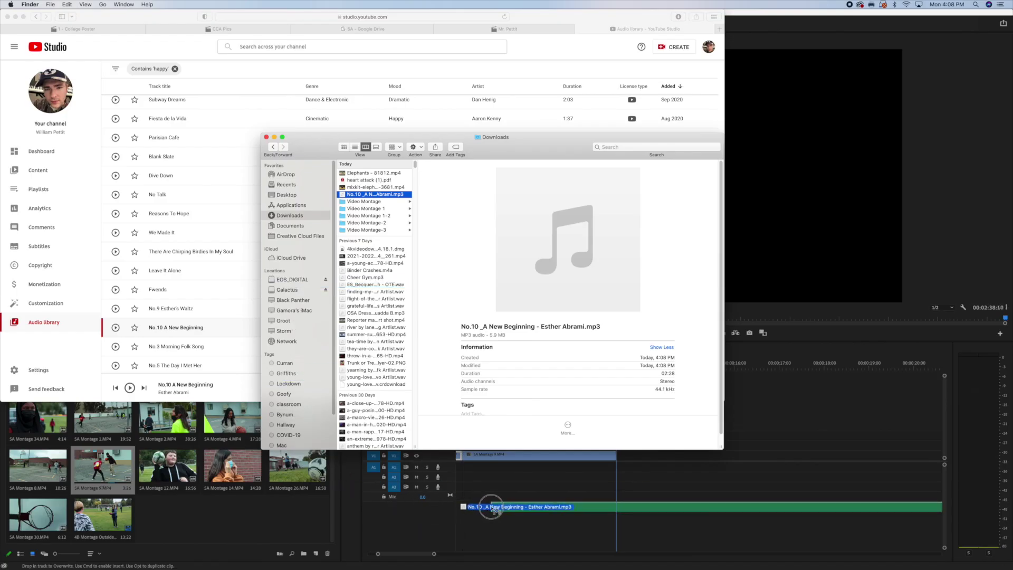
left_click_drag(495, 508, 496, 506)
left_click(505, 519)
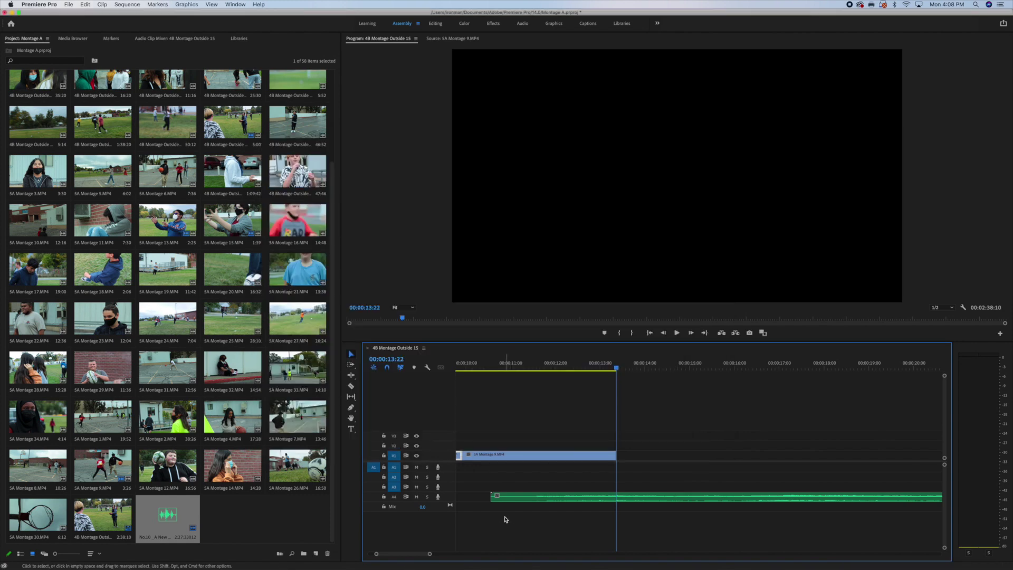
Step: Move the A New Beginning clip to A1 at 00:00, then play the montage from the start
left_click_drag(521, 497, 473, 471)
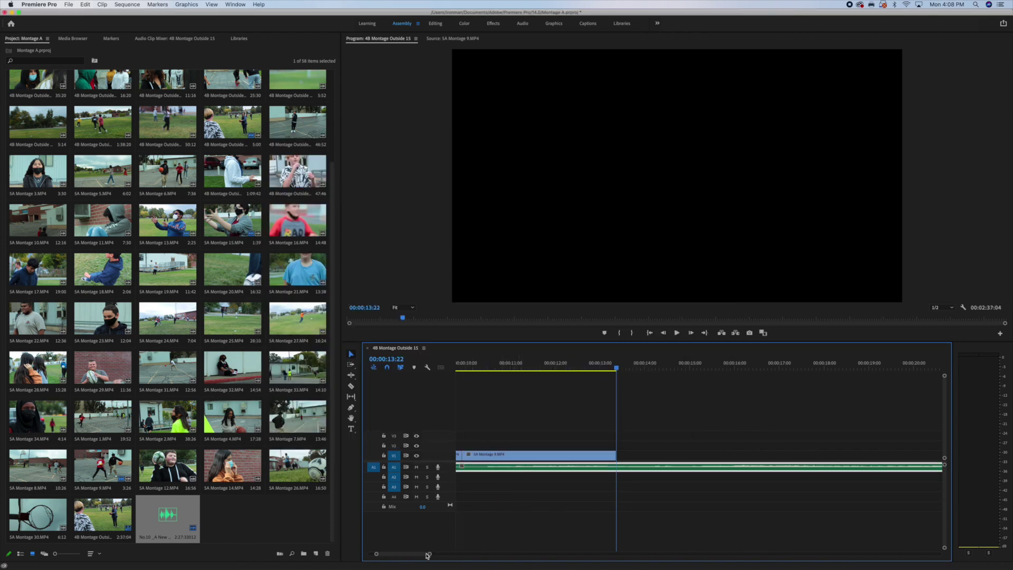
left_click_drag(409, 555, 352, 556)
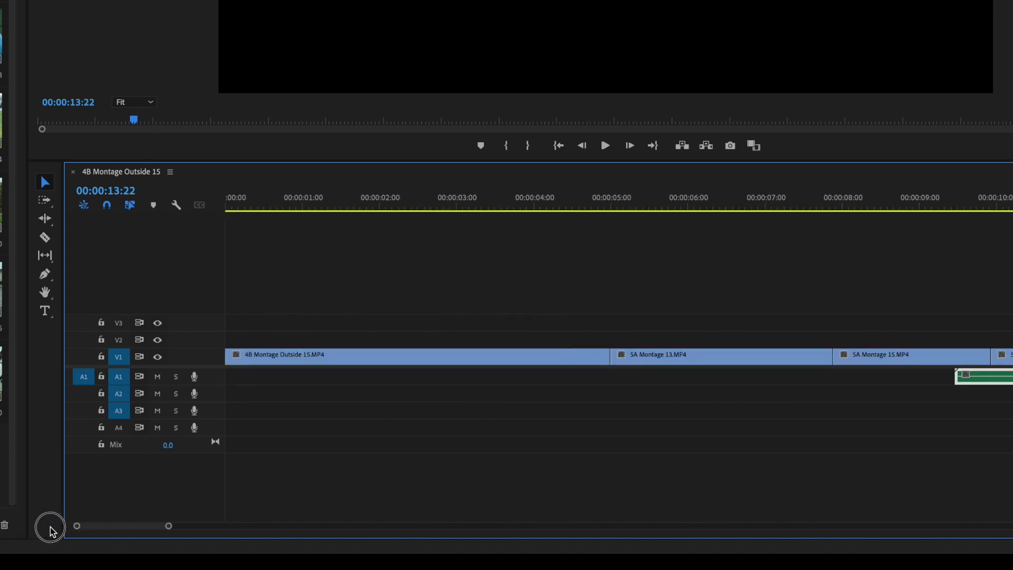
mouse_move(132, 528)
left_mouse_down()
mouse_move(199, 526)
mouse_move(131, 526)
left_mouse_up()
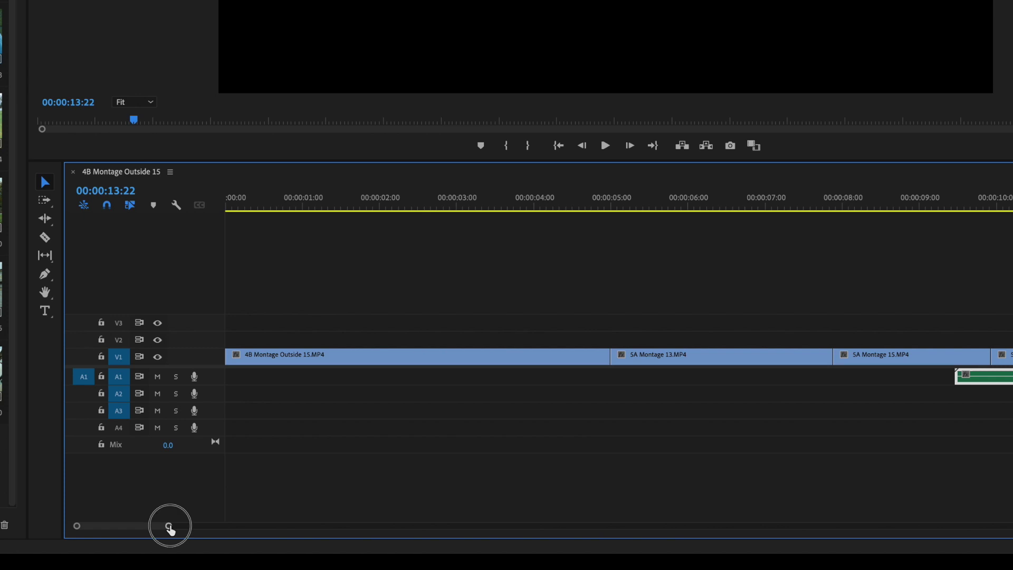
left_click_drag(168, 527, 208, 524)
left_click_drag(602, 466, 477, 468)
key("Home")
key("space")
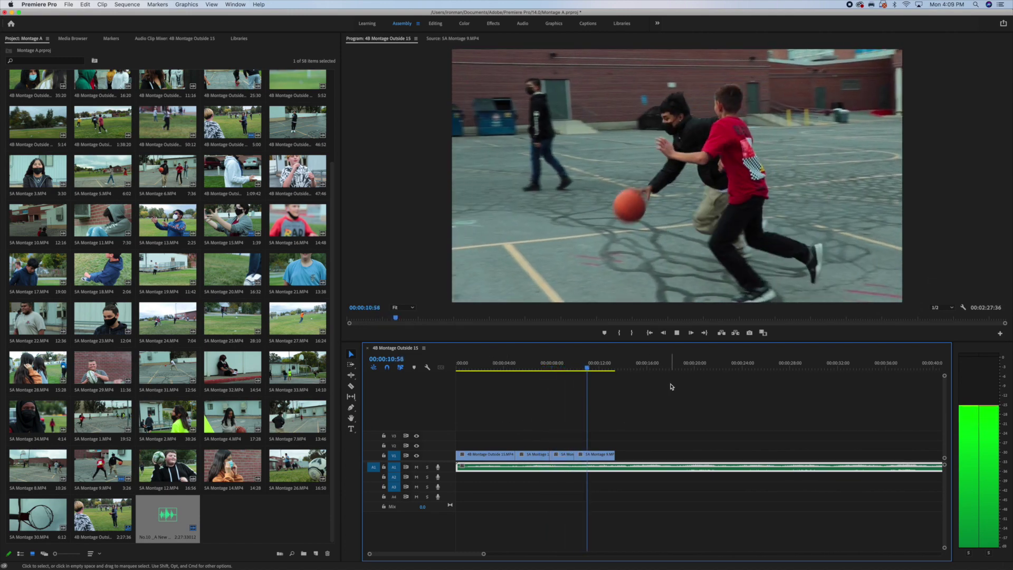
left_click(677, 333)
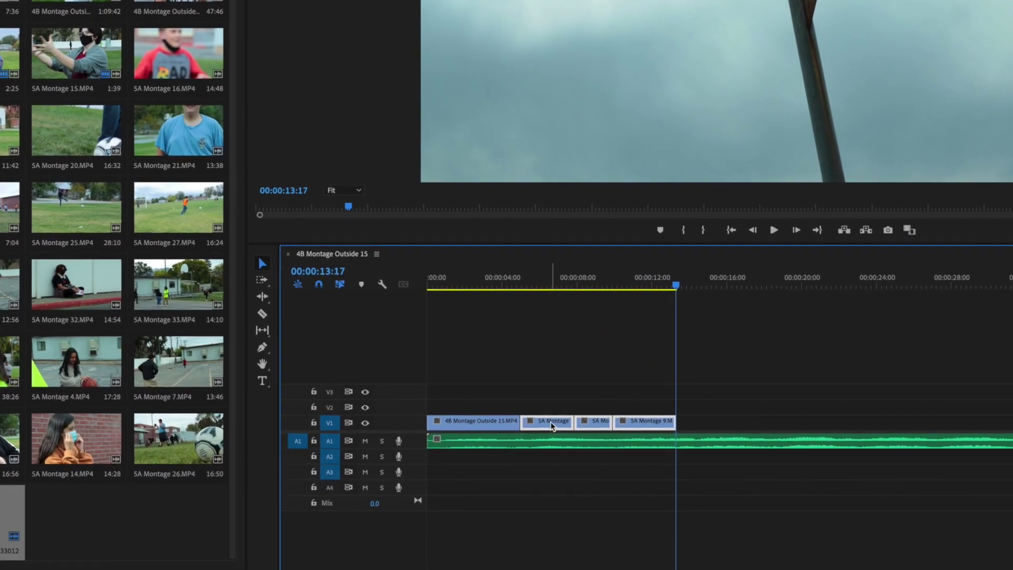
Step: Move the three 5A Montage clips up to V3 and set 4B Montage Outside 15 to 50% speed
left_click_drag(545, 436, 629, 417)
left_click(478, 410)
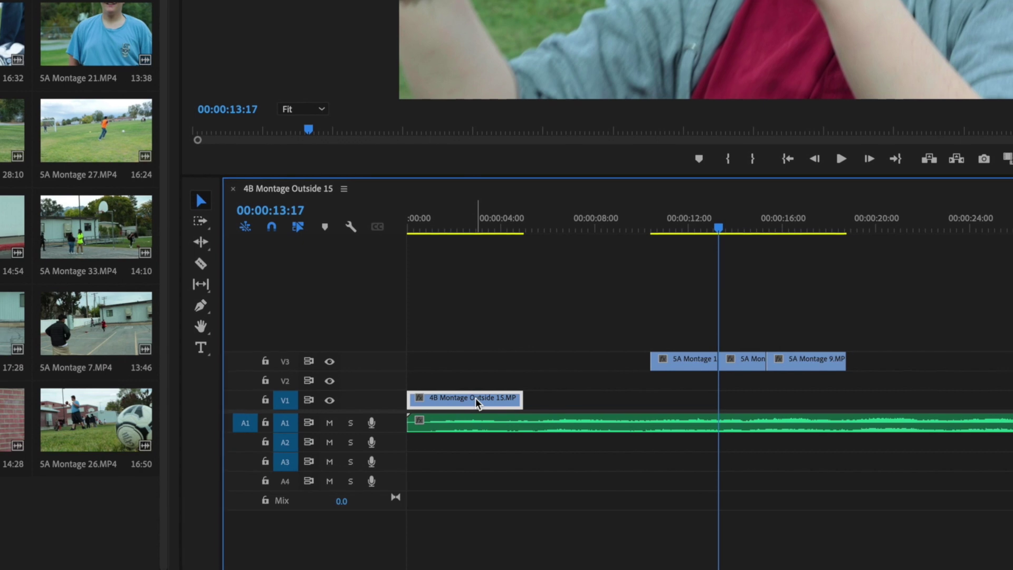
right_click(475, 397)
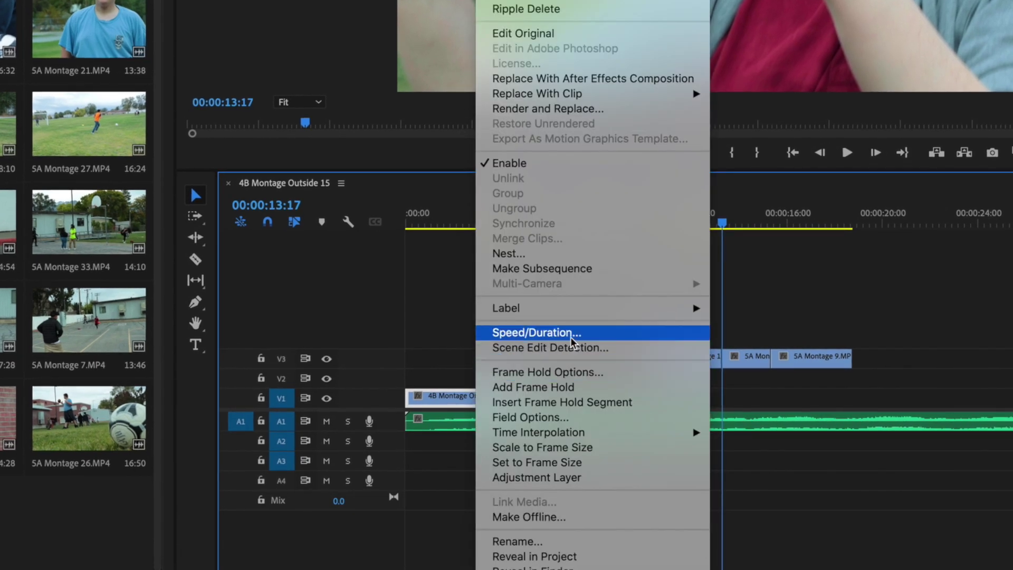
left_click(516, 341)
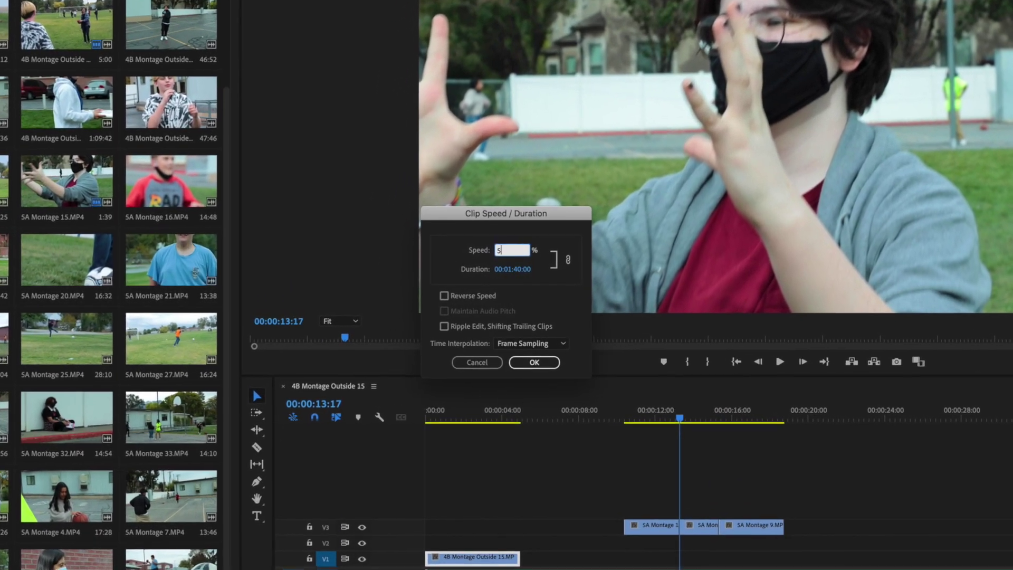
type("50")
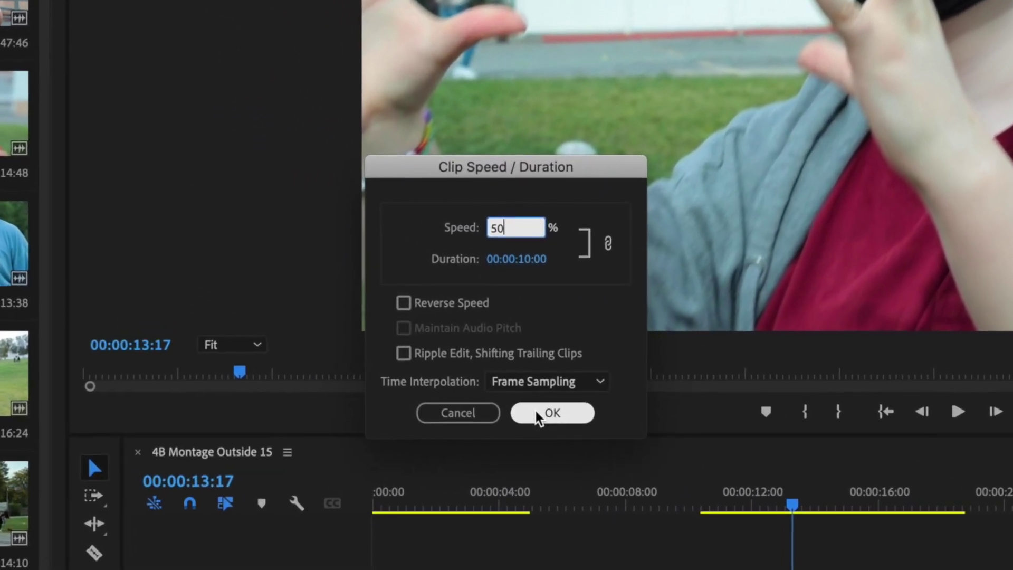
left_click(545, 392)
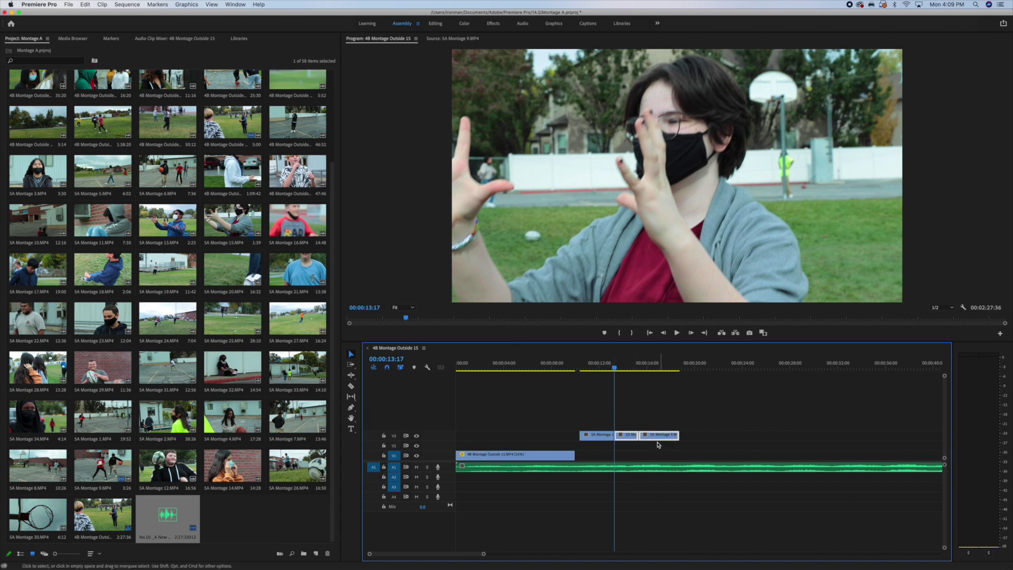
Step: Slow 5A Montage 13 to 50% and place it on V1 after the first clip
left_click_drag(631, 437, 751, 437)
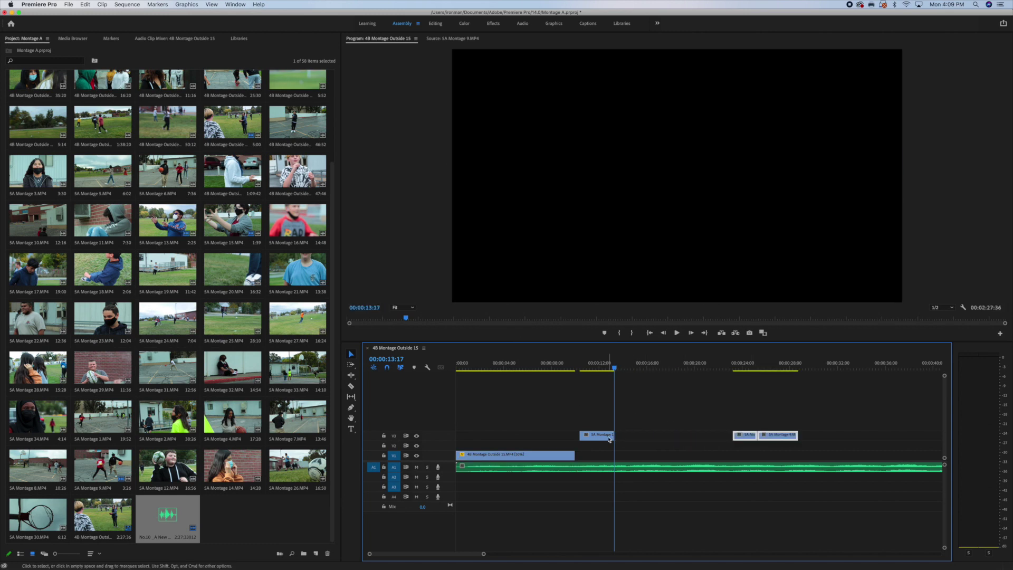
right_click(608, 438)
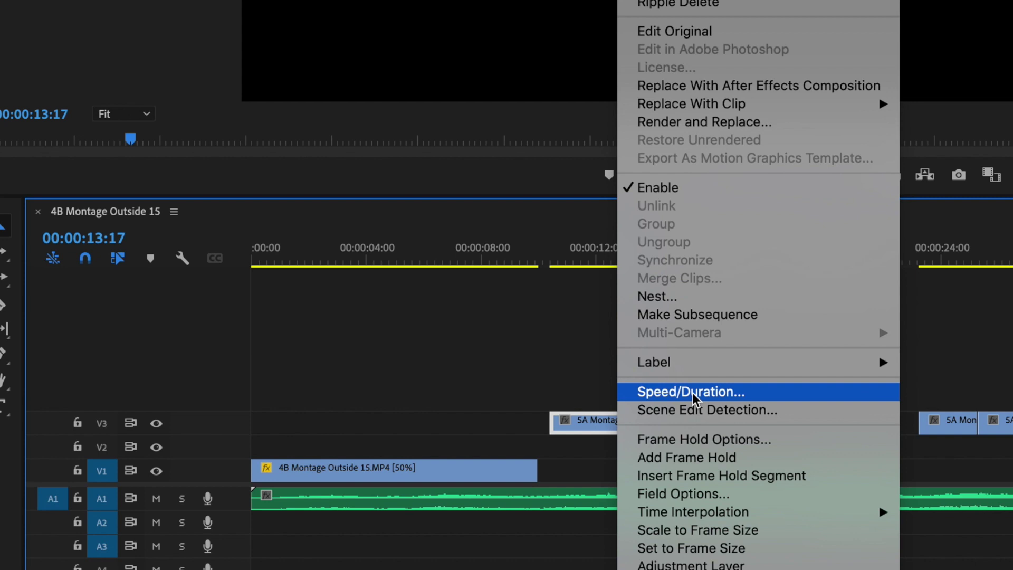
left_click(716, 392)
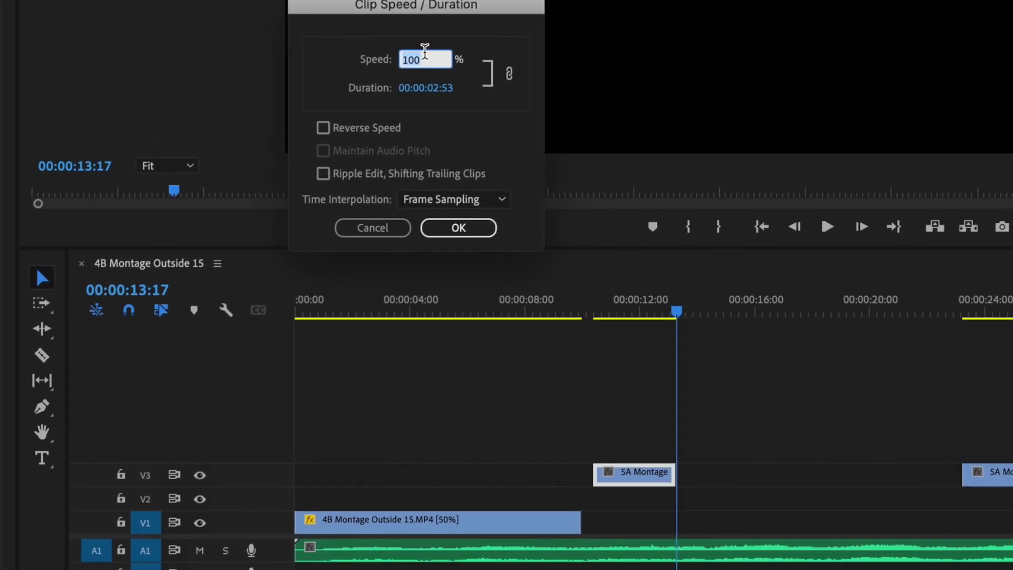
type("50")
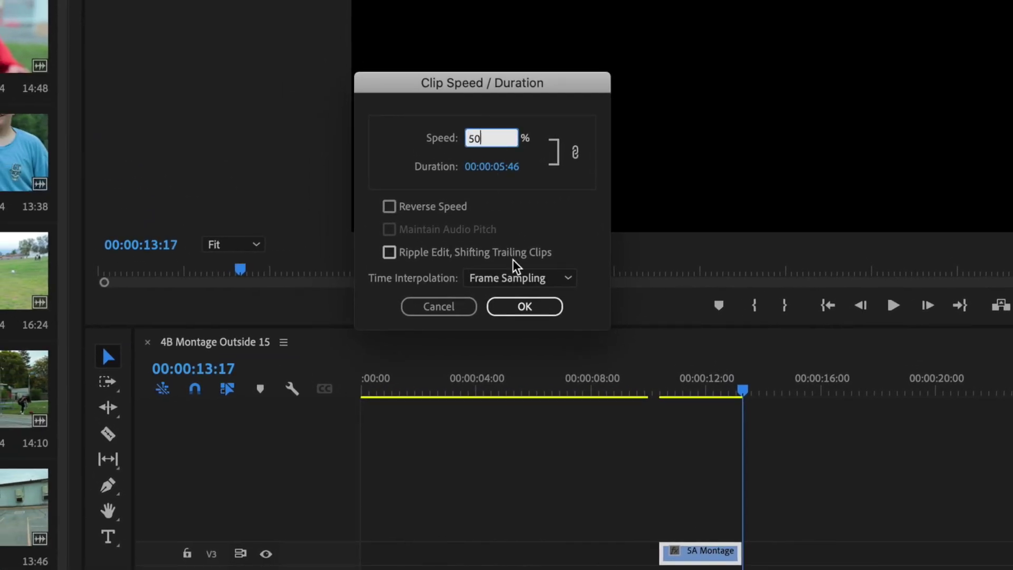
left_click(518, 307)
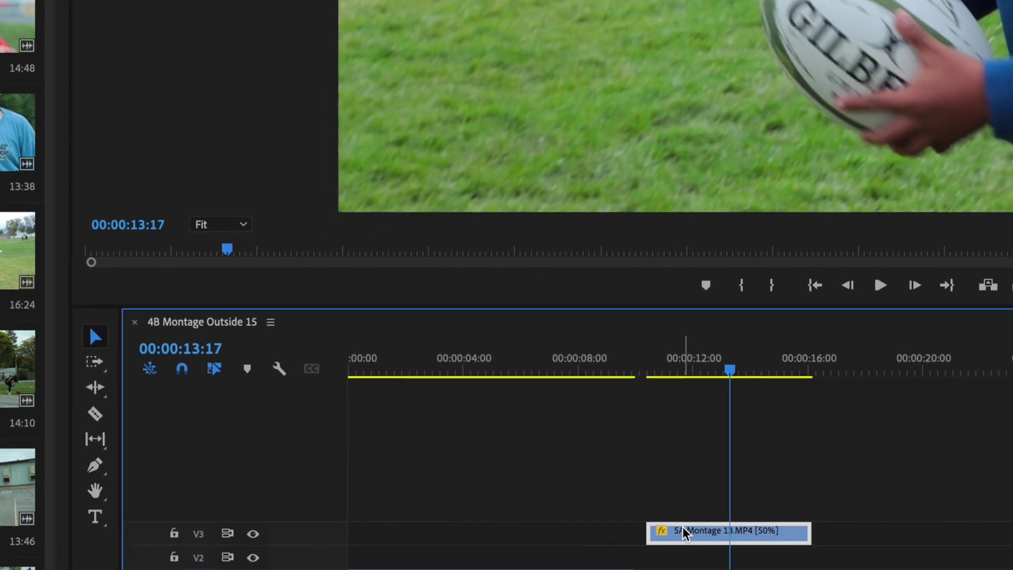
left_click_drag(684, 533, 533, 355)
Step: Move the remaining two 5A Montage clips onto V1 in order, setting them to 50% speed
left_click_drag(905, 308, 694, 355)
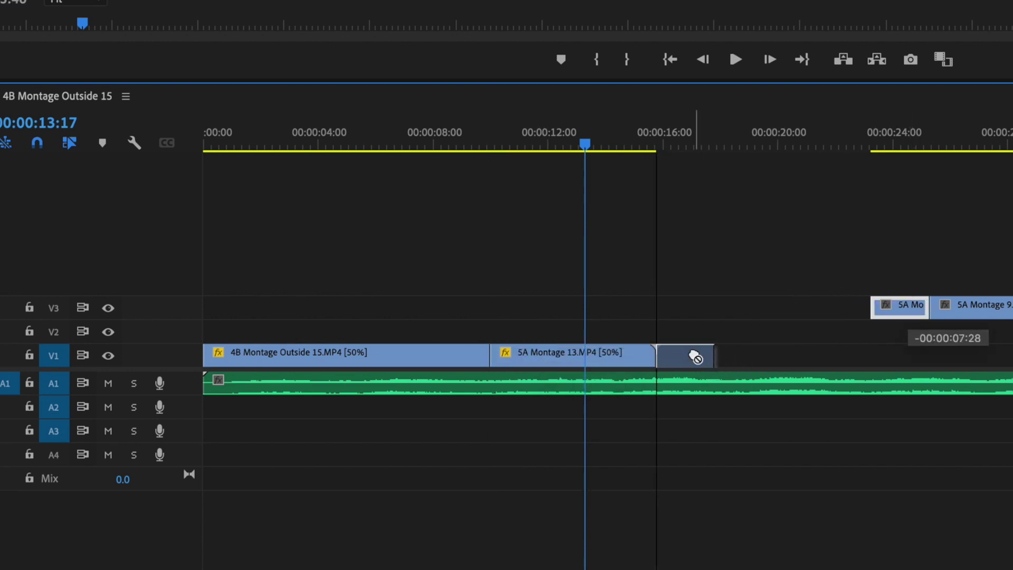
right_click(694, 355)
left_click(732, 277)
left_click_drag(950, 308, 796, 361)
right_click(809, 356)
left_click(858, 283)
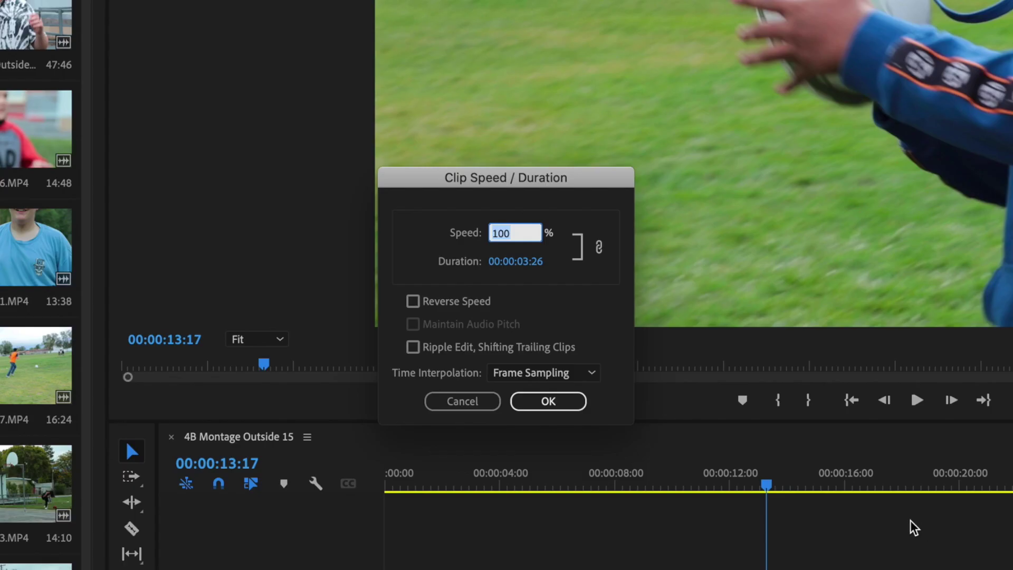
type("50")
key("Return")
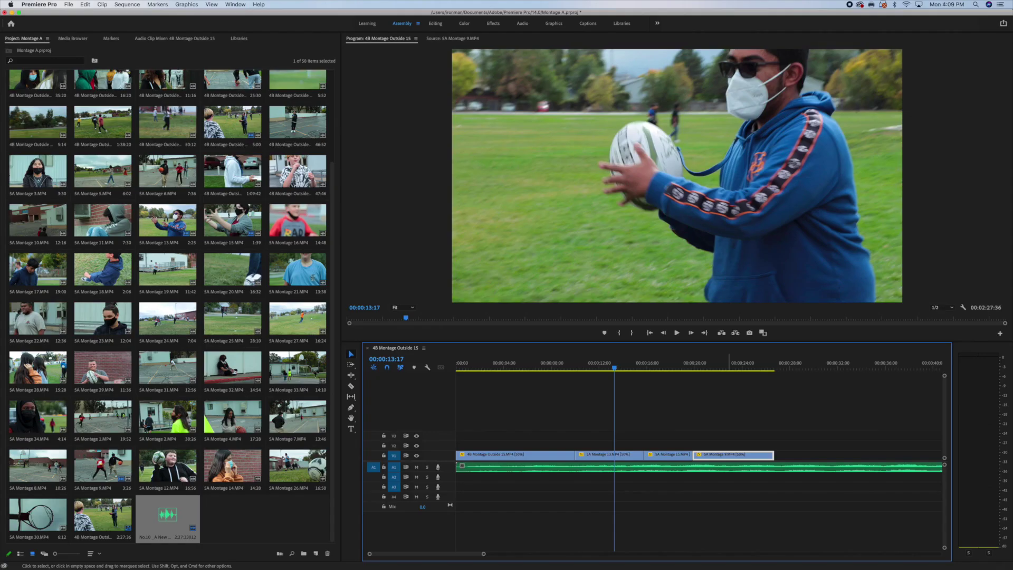
left_click(468, 368)
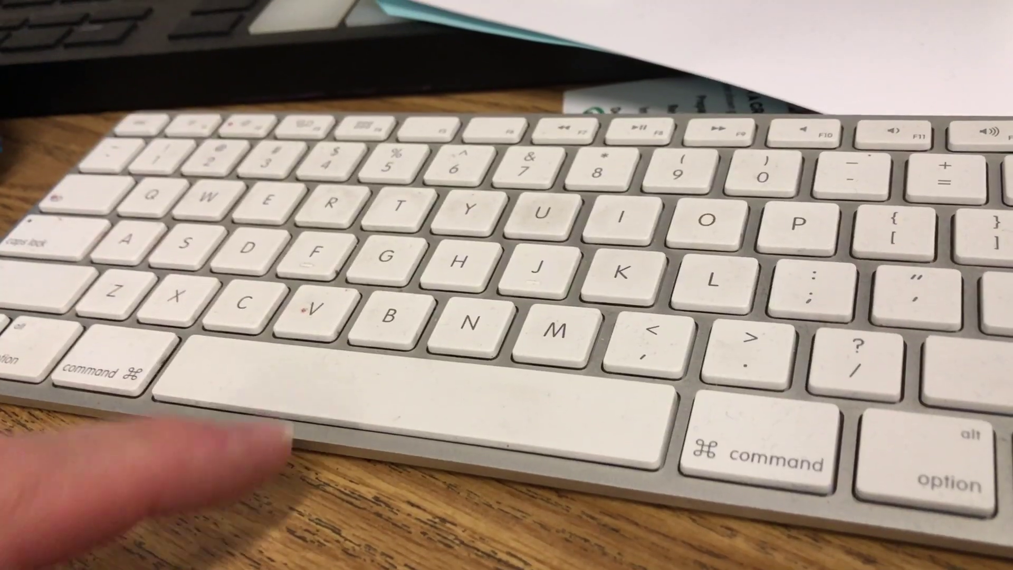
key("space")
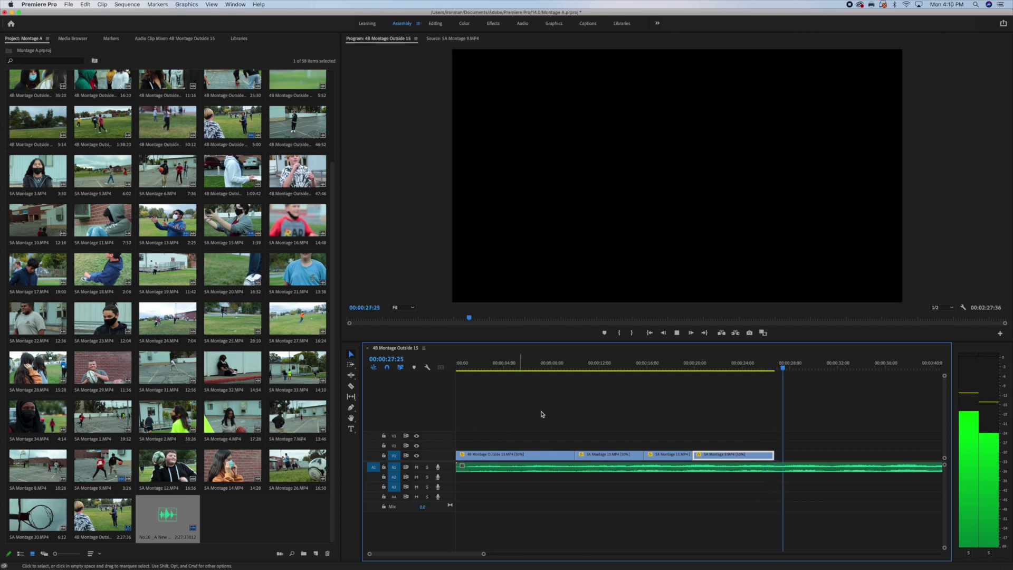
Step: Razor the music at about 00:00:39, where the video ends, and delete the leftover tail
key("space")
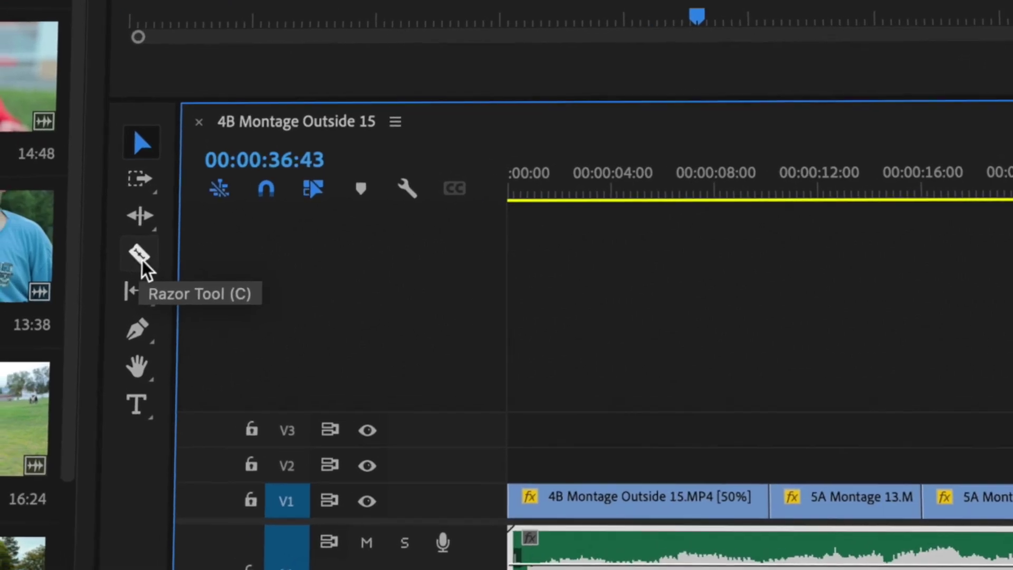
left_click(140, 257)
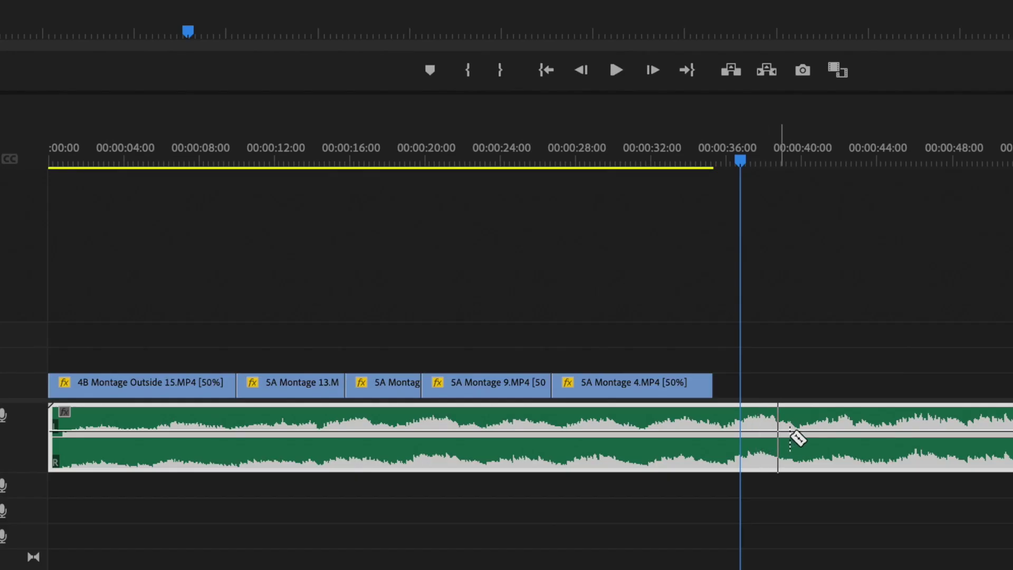
left_click(795, 437)
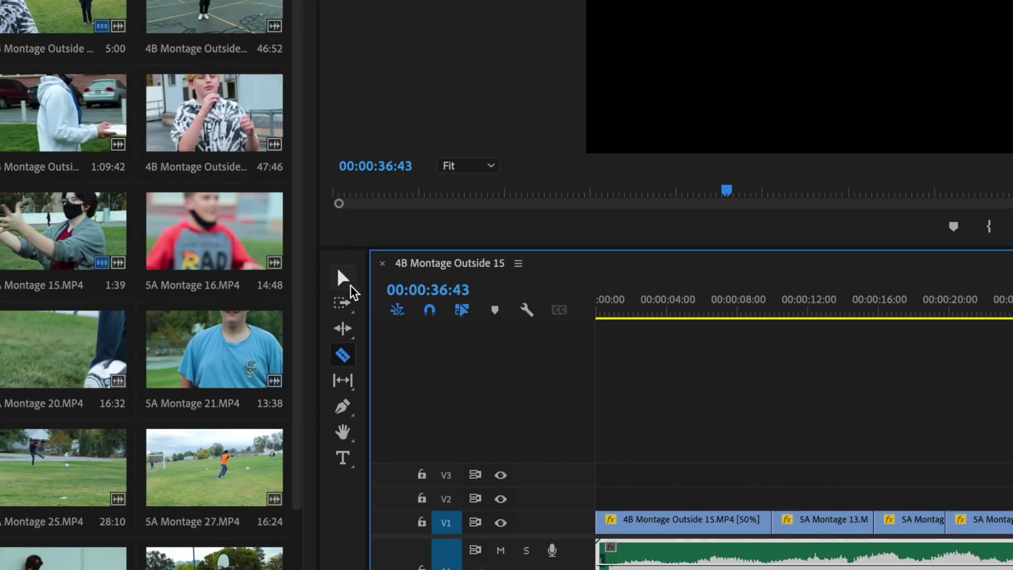
left_click(344, 282)
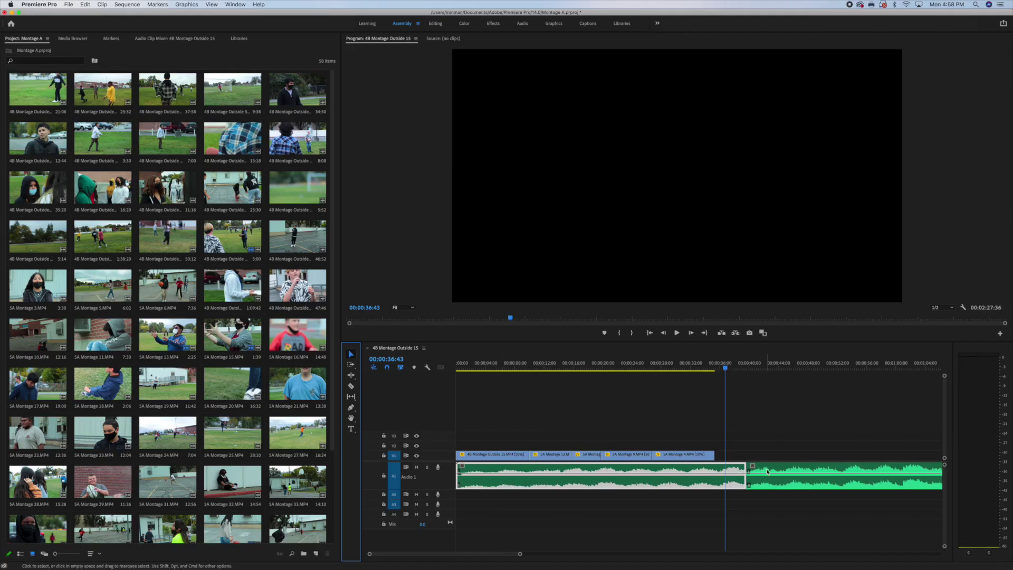
left_click(767, 471)
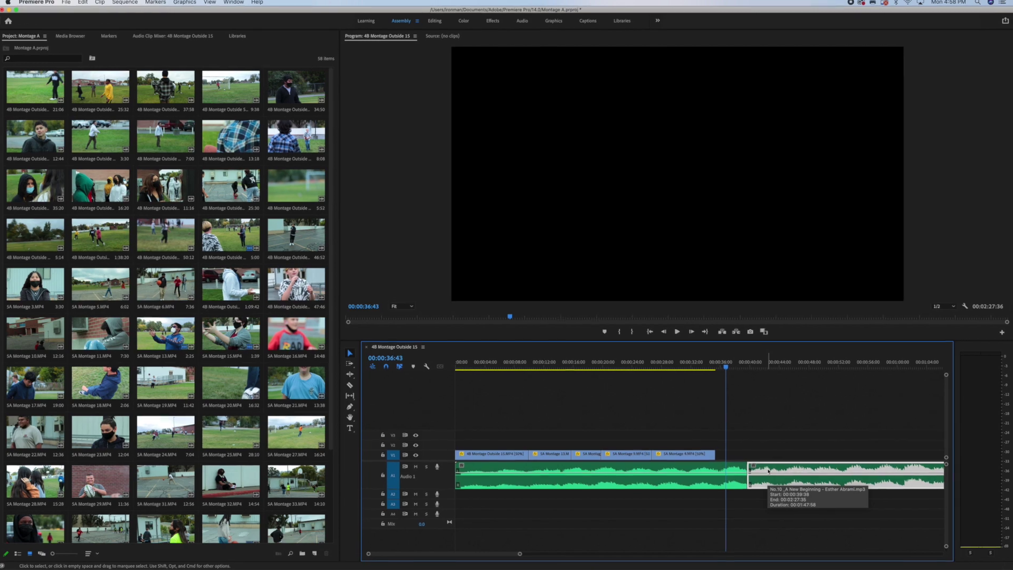
key("BackSpace")
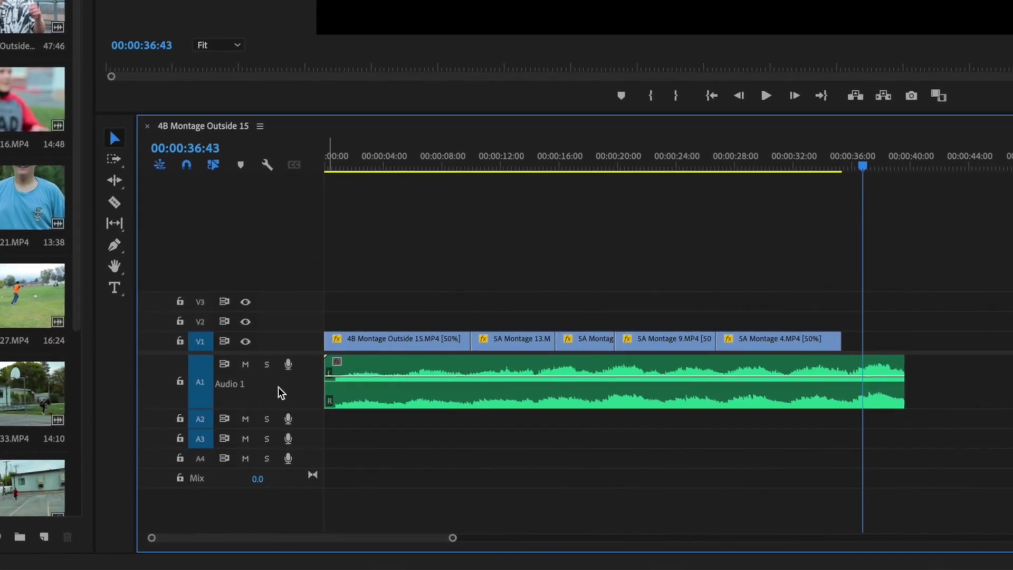
Step: Add two volume keyframes near the music's end, lower the last one, and play the fade-out
left_click_drag(257, 408, 257, 437)
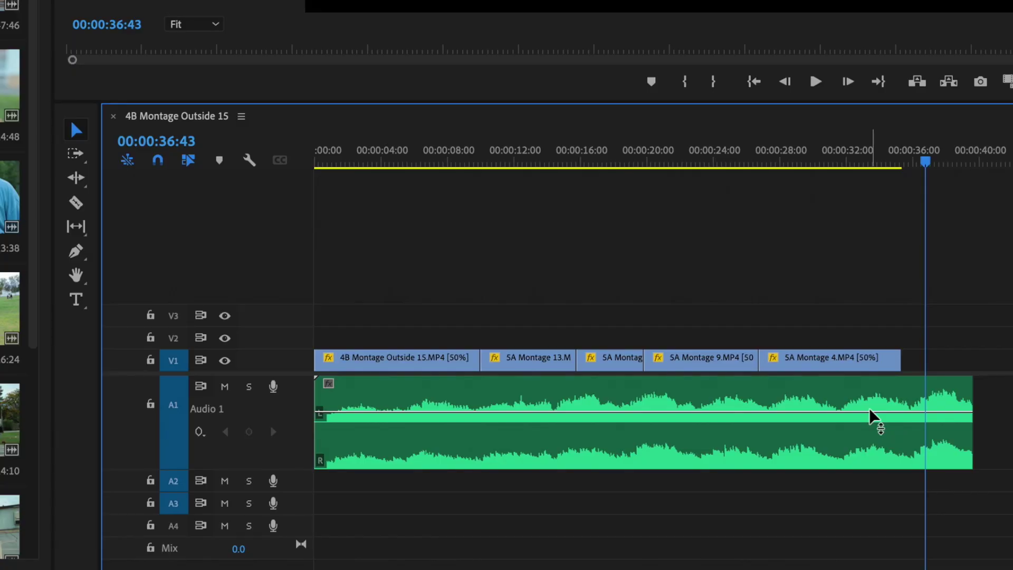
left_click(869, 411, "super")
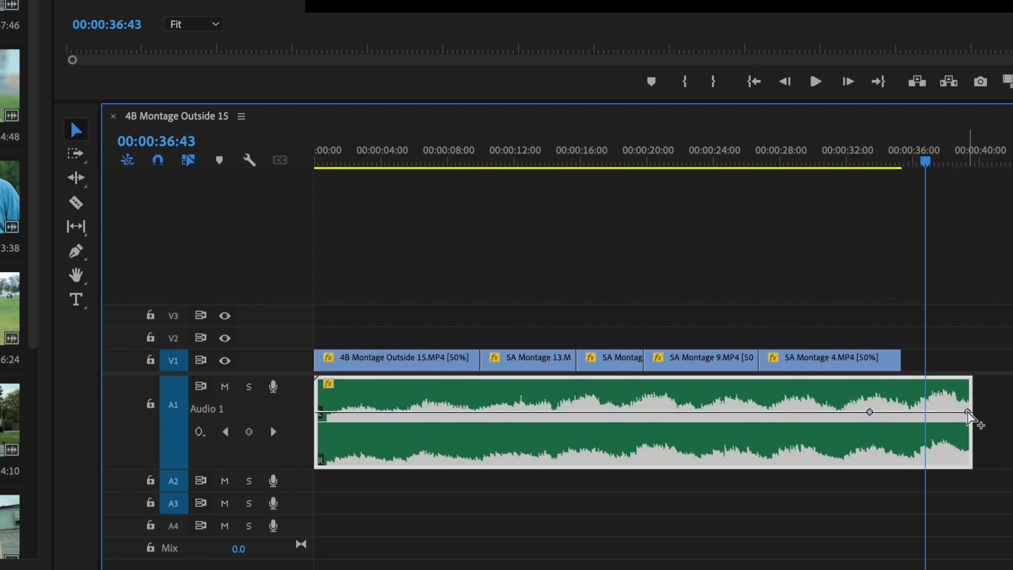
left_click_drag(968, 412, 968, 455)
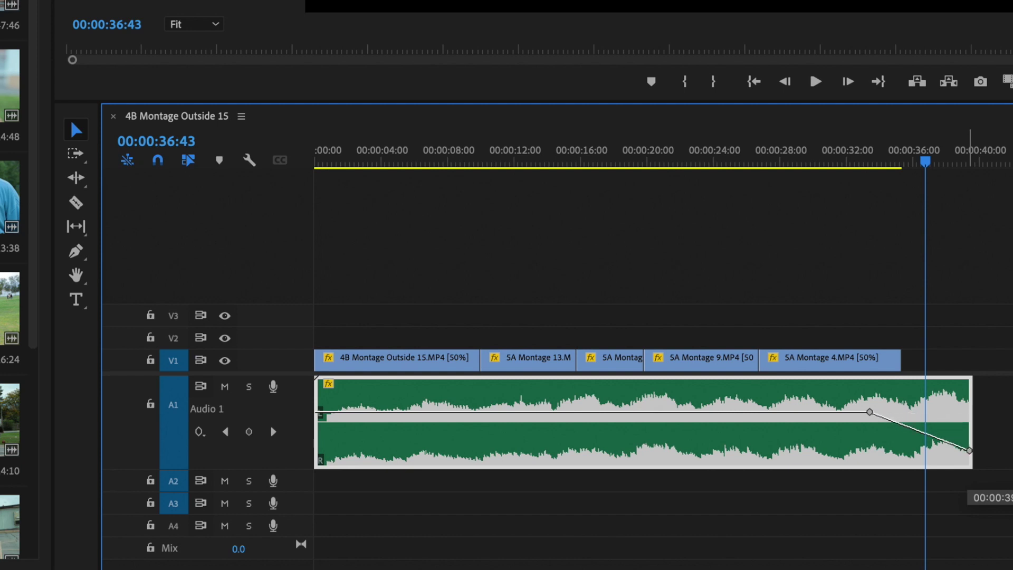
left_click_drag(897, 161, 829, 161)
key("space")
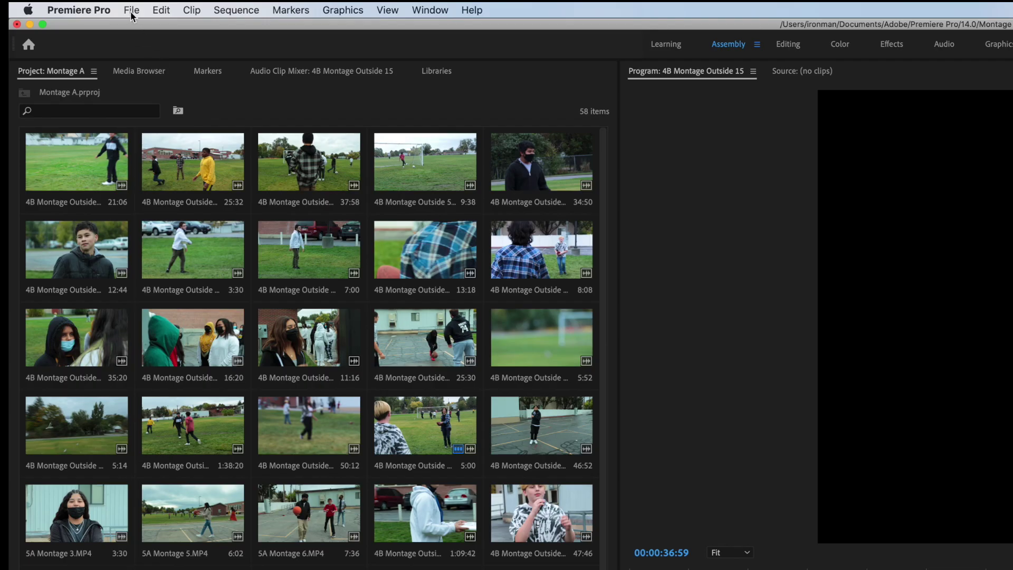
Step: Open the media Export Settings from the File menu, keeping the H.264 format
left_click(131, 11)
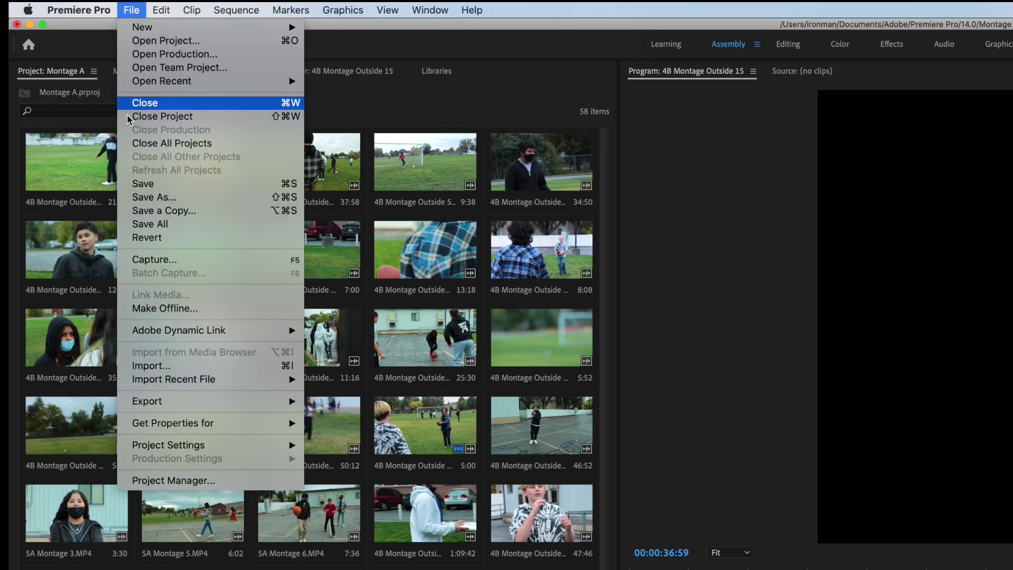
mouse_move(151, 404)
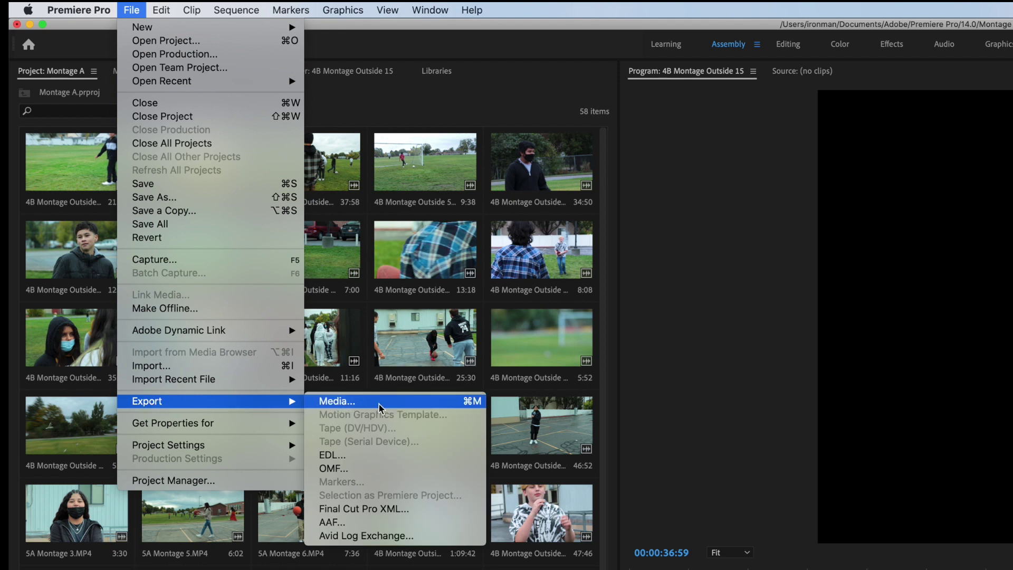
left_click(431, 406)
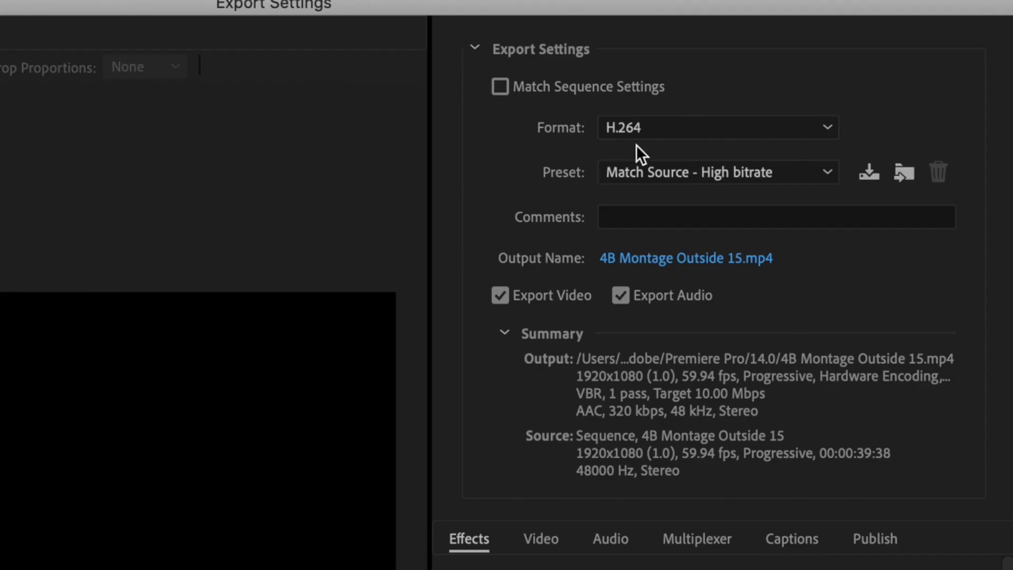
left_click(659, 127)
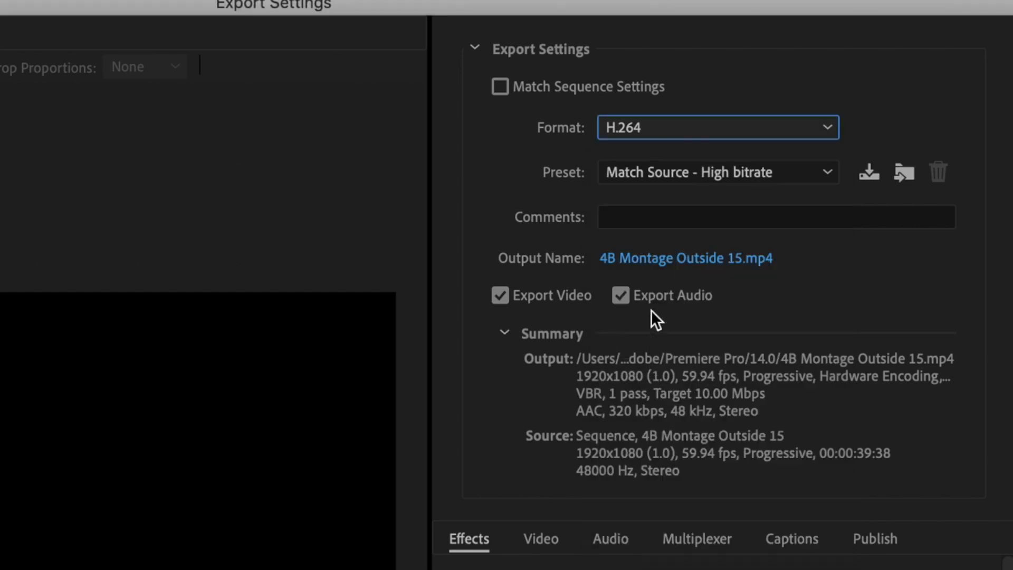
Step: Name the output Montage A, save it to the Desktop, and export the MP4
left_click(656, 259)
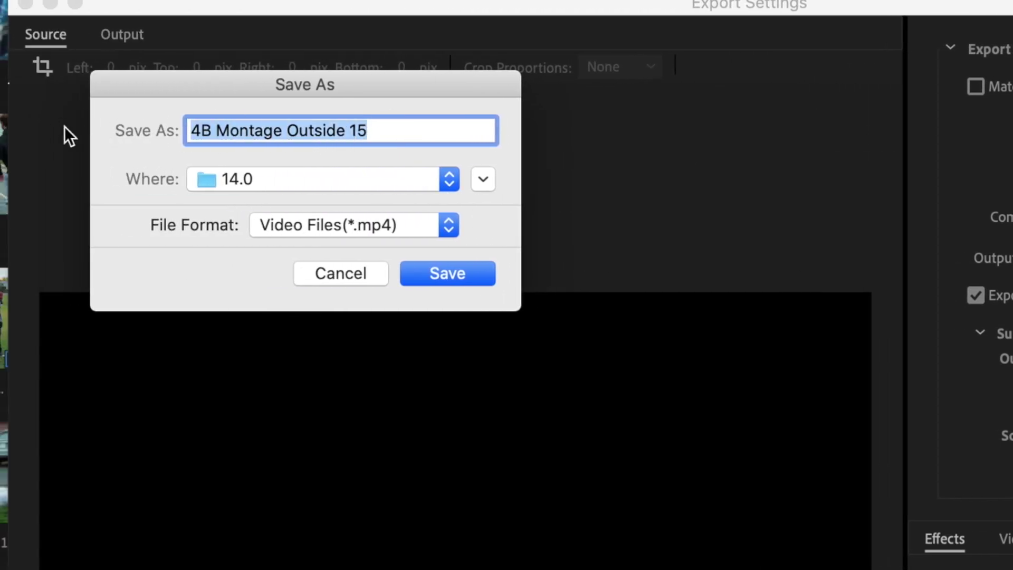
type("Montage A")
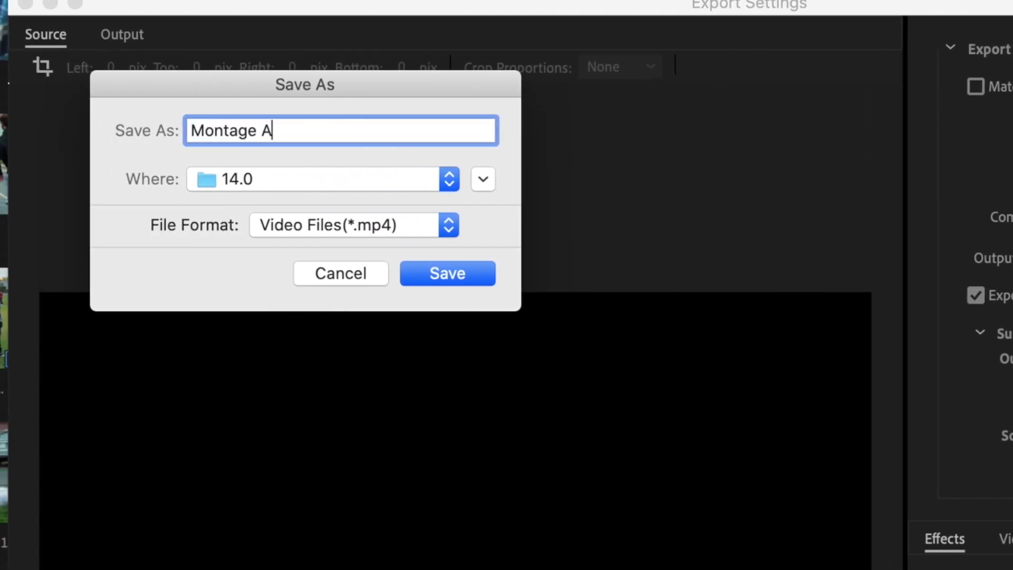
left_click(261, 178)
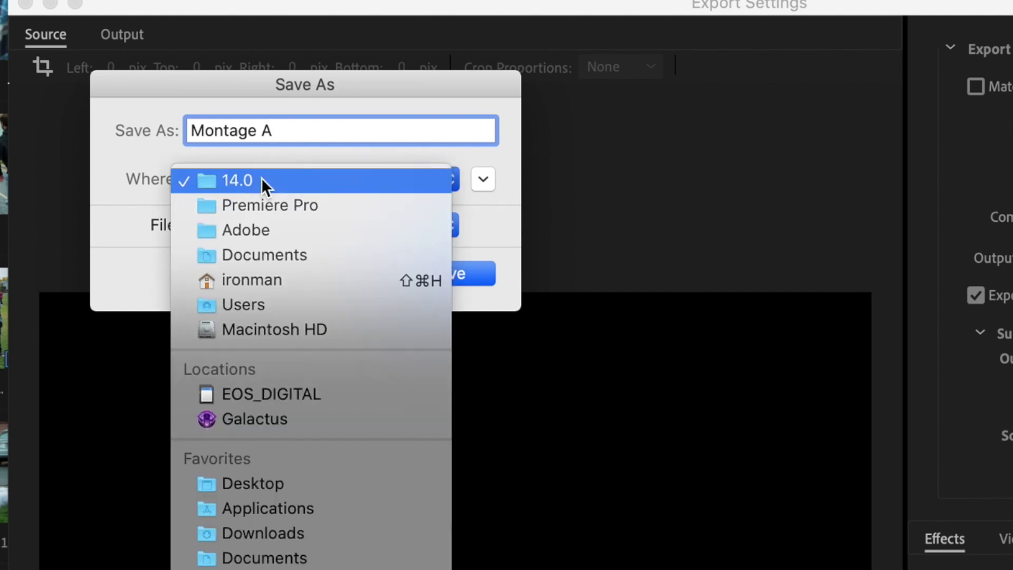
left_click(322, 484)
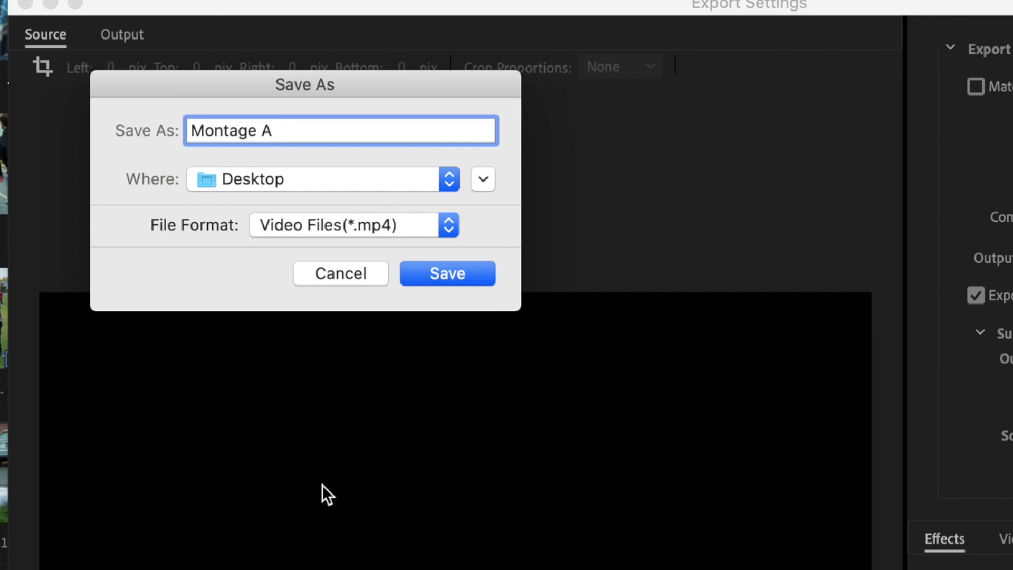
left_click(434, 276)
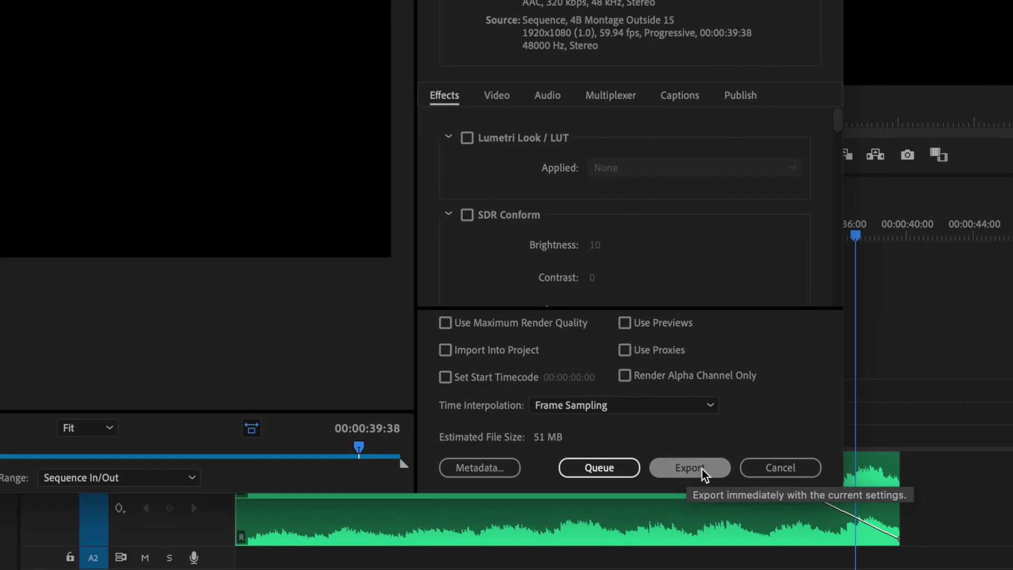
left_click(701, 467)
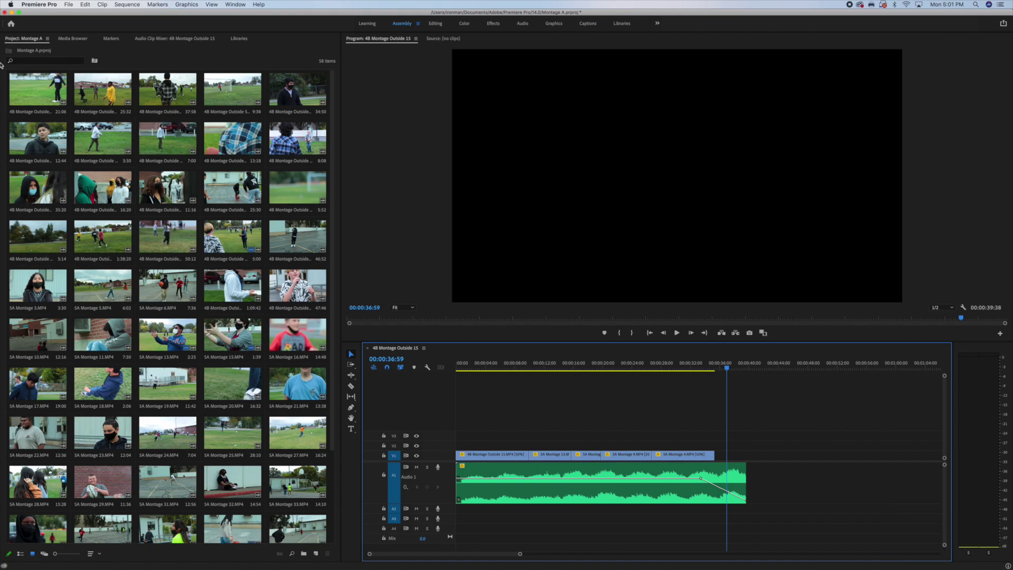
Step: Select Montage A.mp4 on the Desktop in Finder, Quick Look it, then close the preview
mouse_move(4, 74)
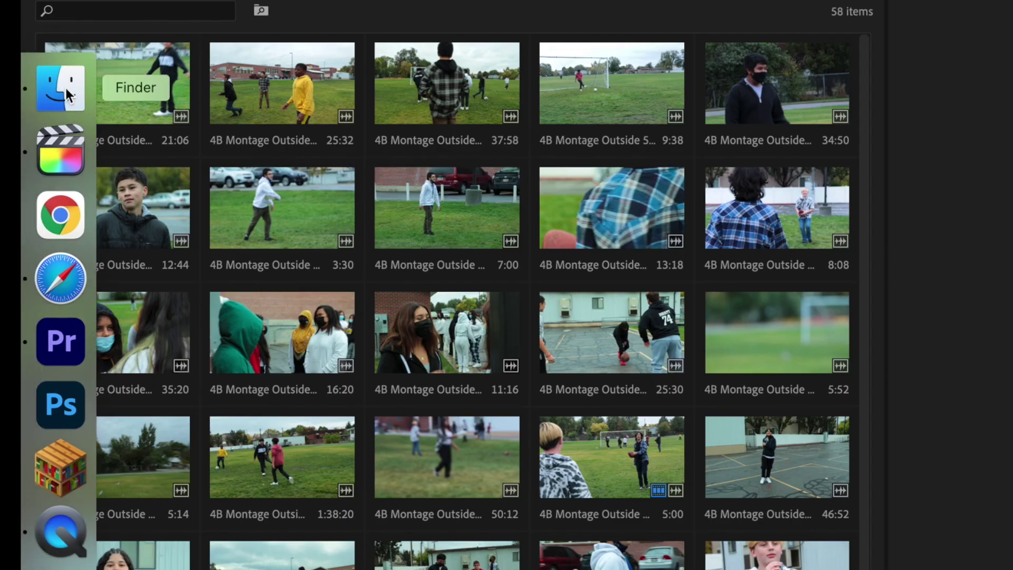
left_click(65, 88)
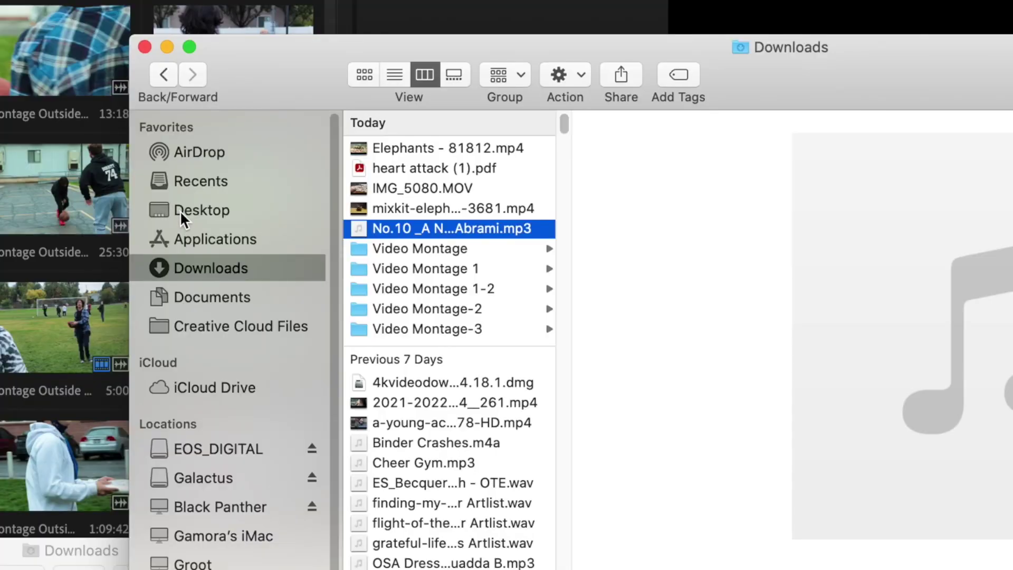
left_click(277, 195)
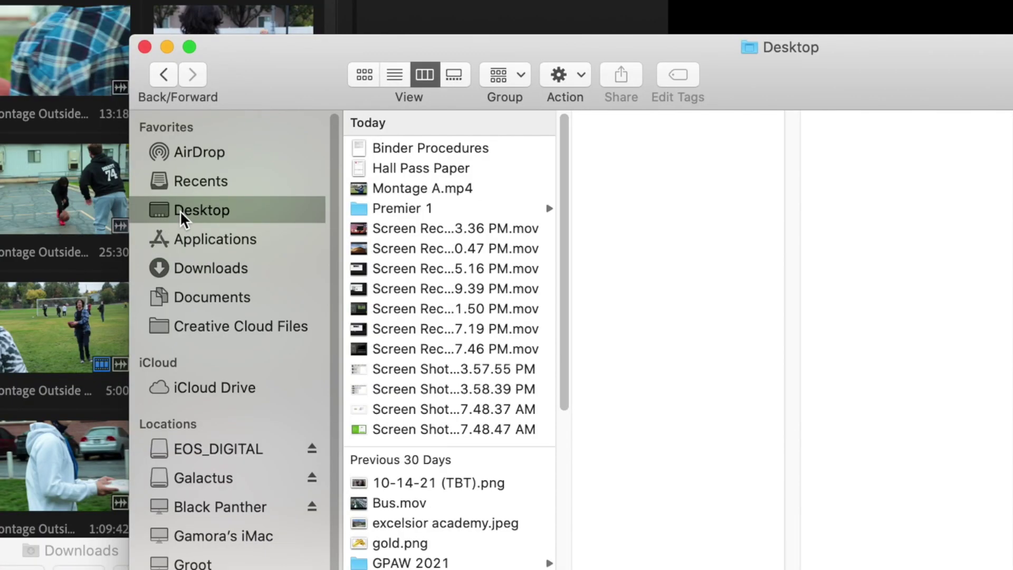
left_click(437, 189)
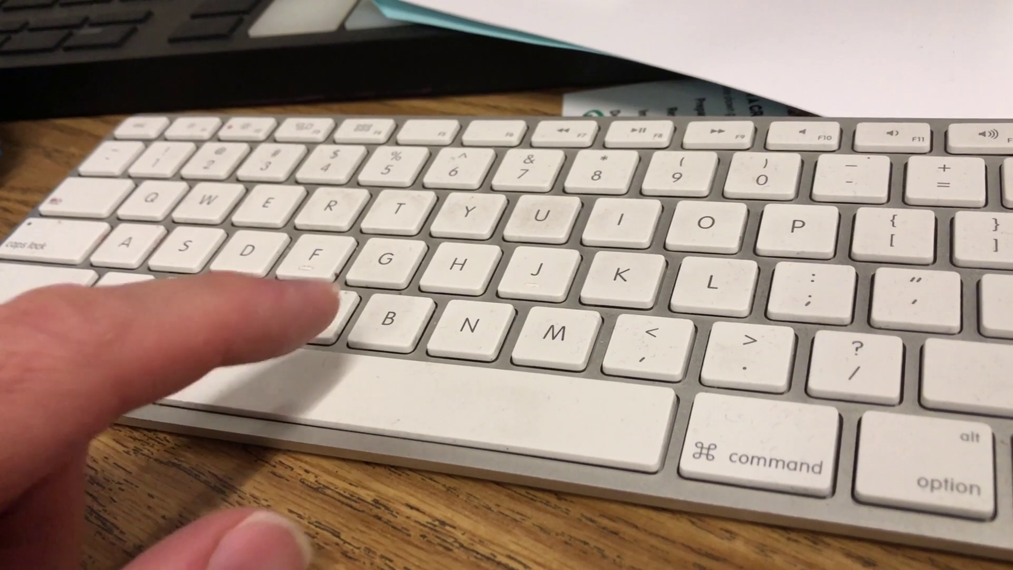
key("space")
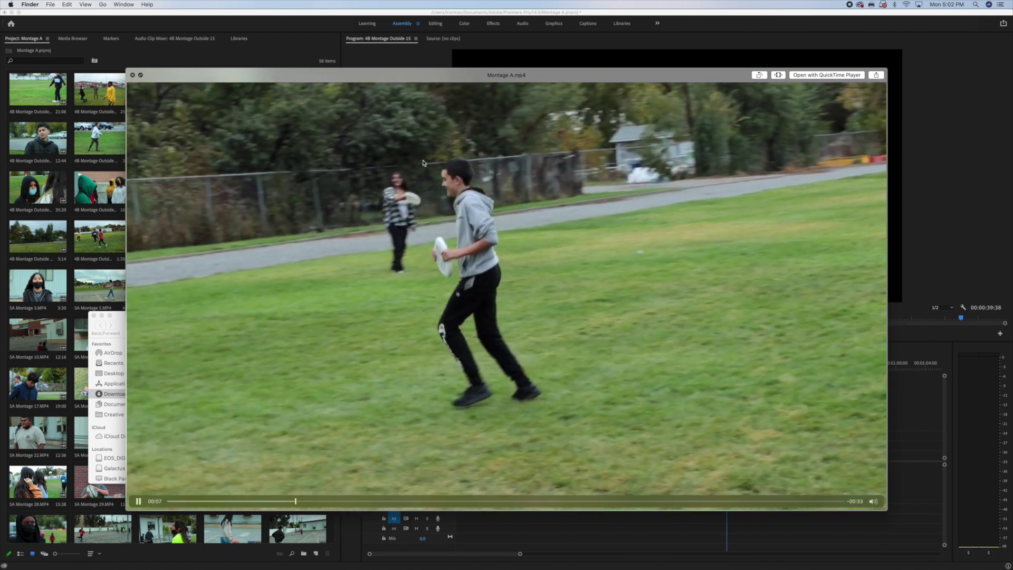
key("space")
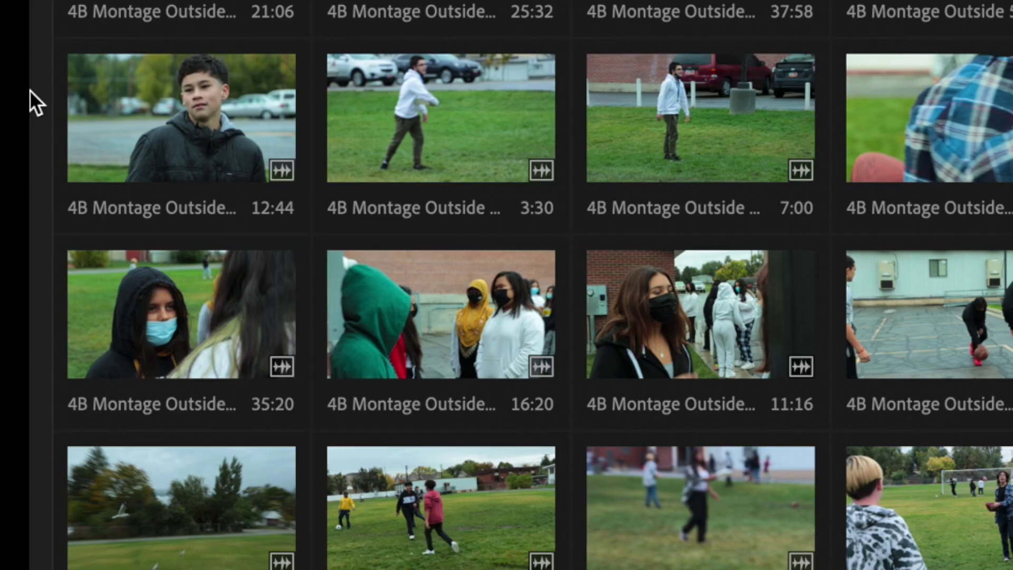
Step: Bring Safari forward and load youtube.com
mouse_move(30, 90)
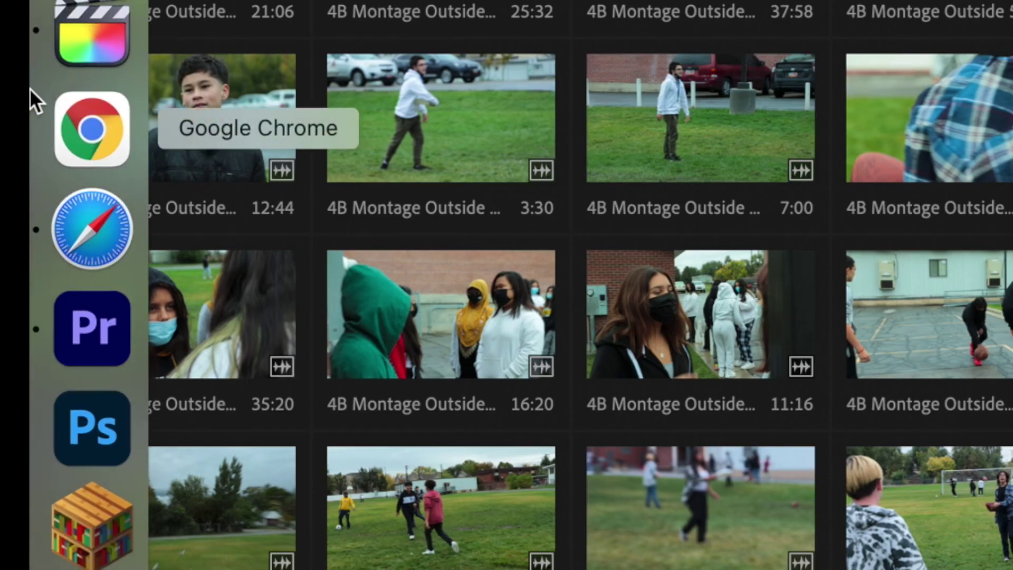
left_click(77, 204)
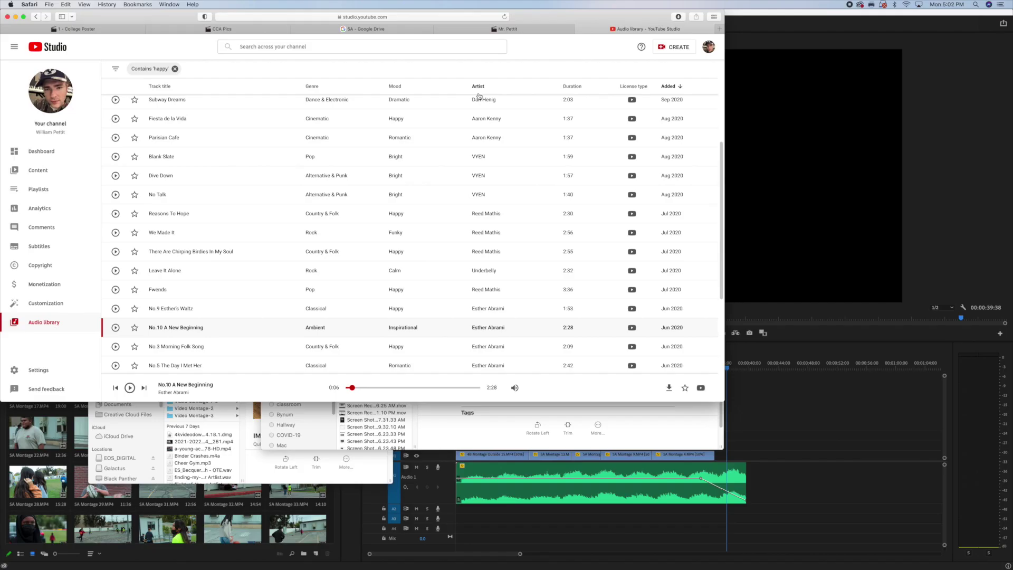
left_click(331, 17)
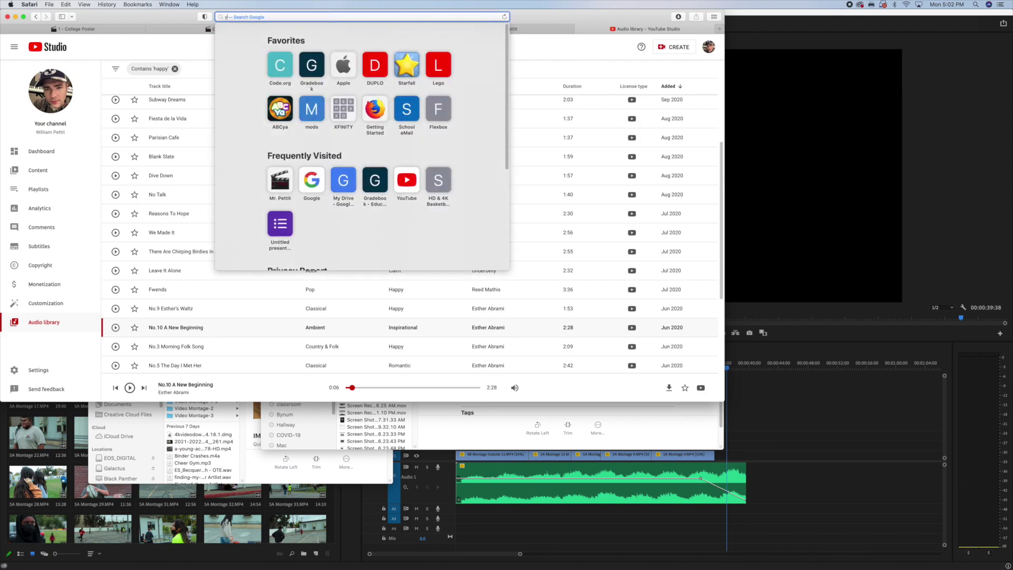
type("youtube.c")
key("Return")
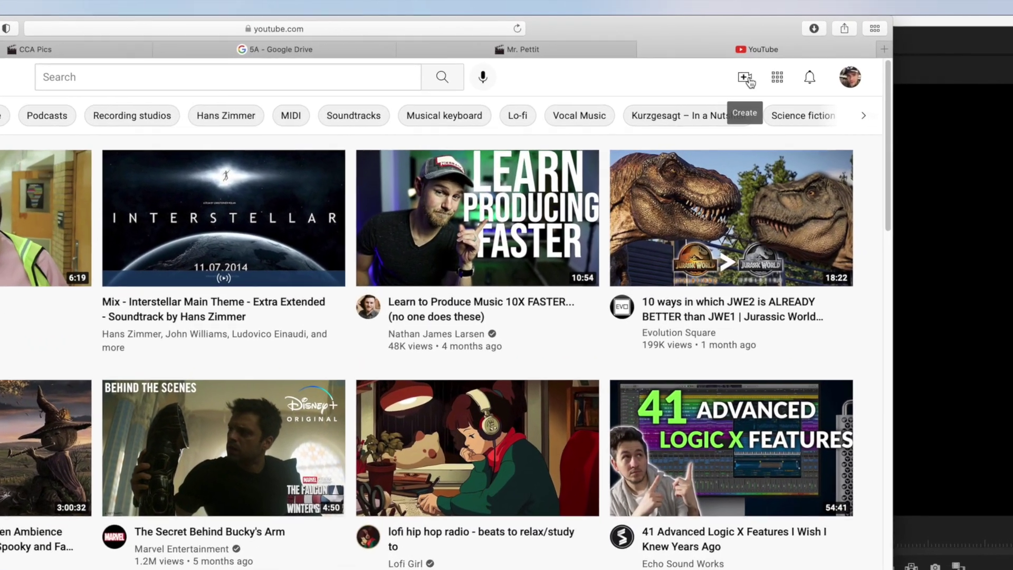
Step: Start a new video upload and drop Montage A.mp4 from the Desktop into it
left_click(746, 78)
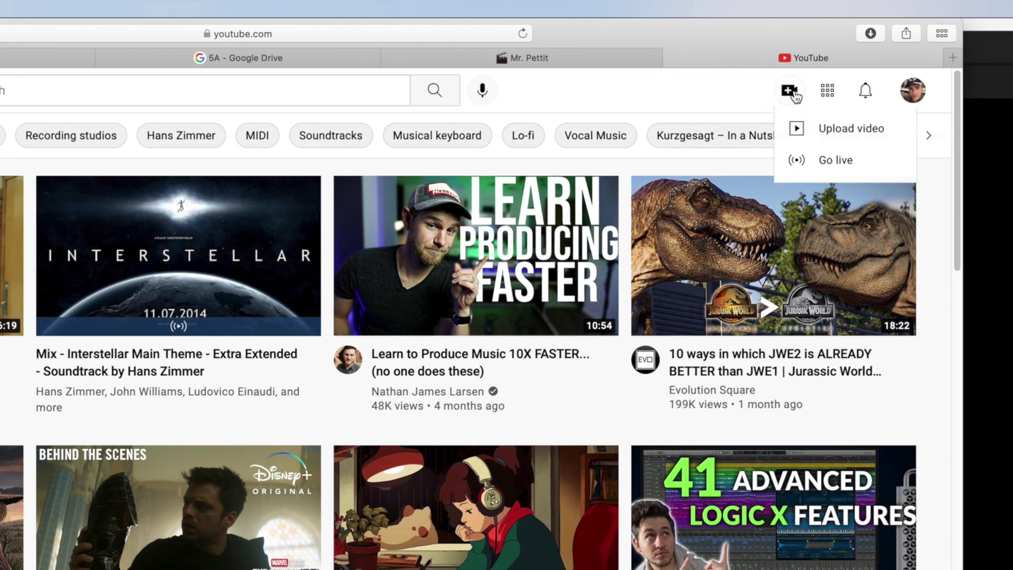
left_click(854, 128)
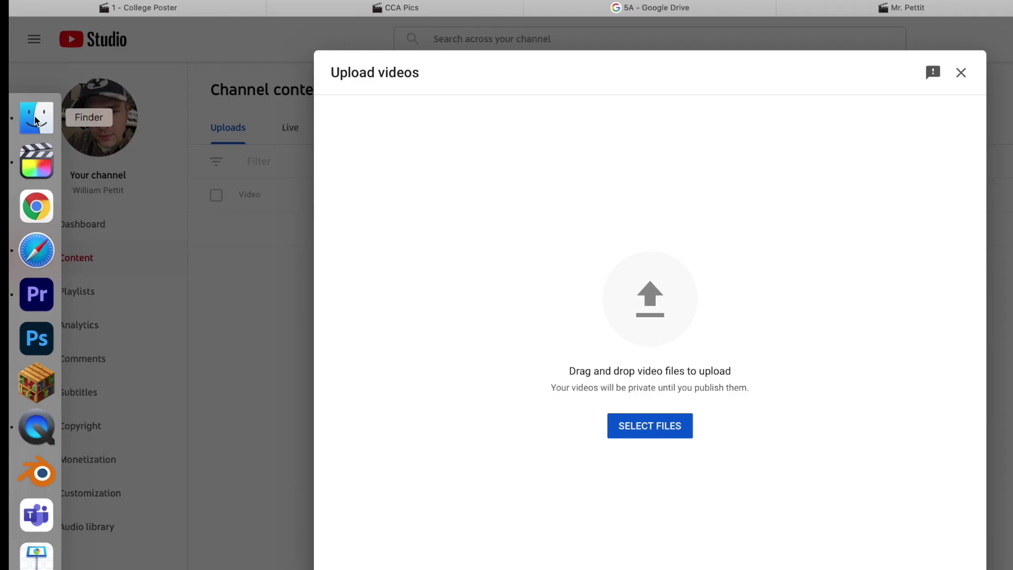
left_click(15, 93)
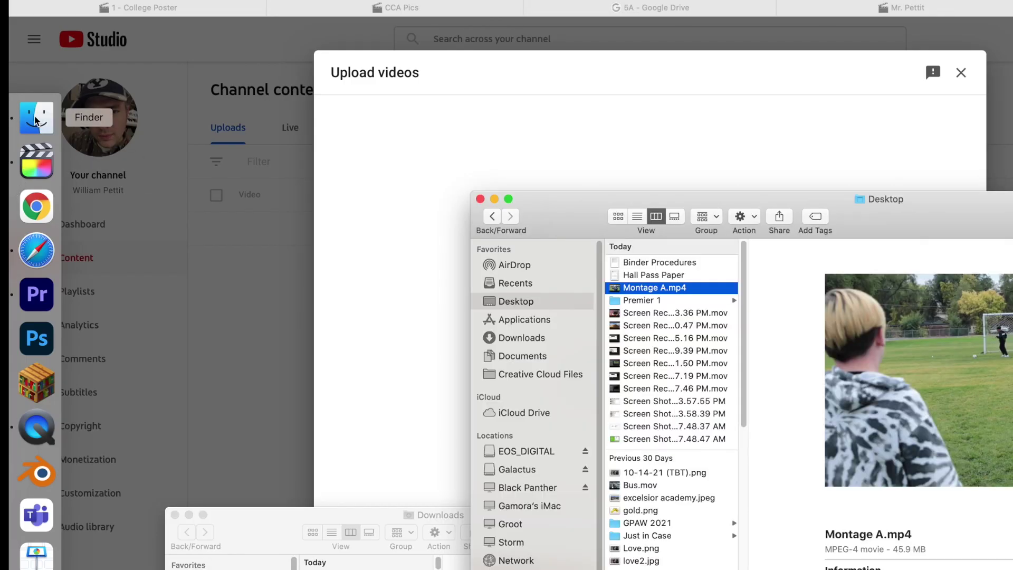
left_click_drag(588, 202, 988, 202)
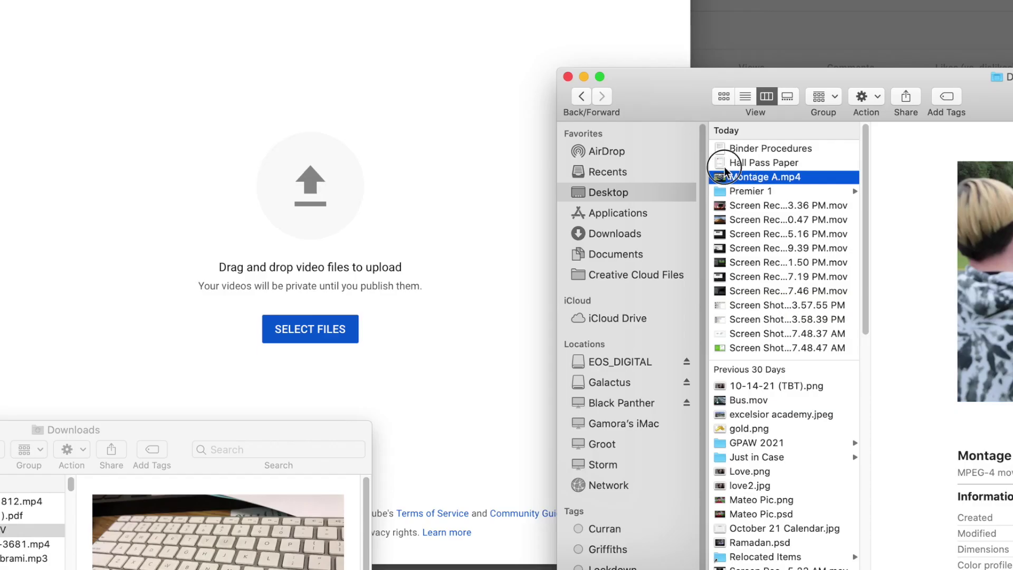
left_click_drag(574, 189, 352, 190)
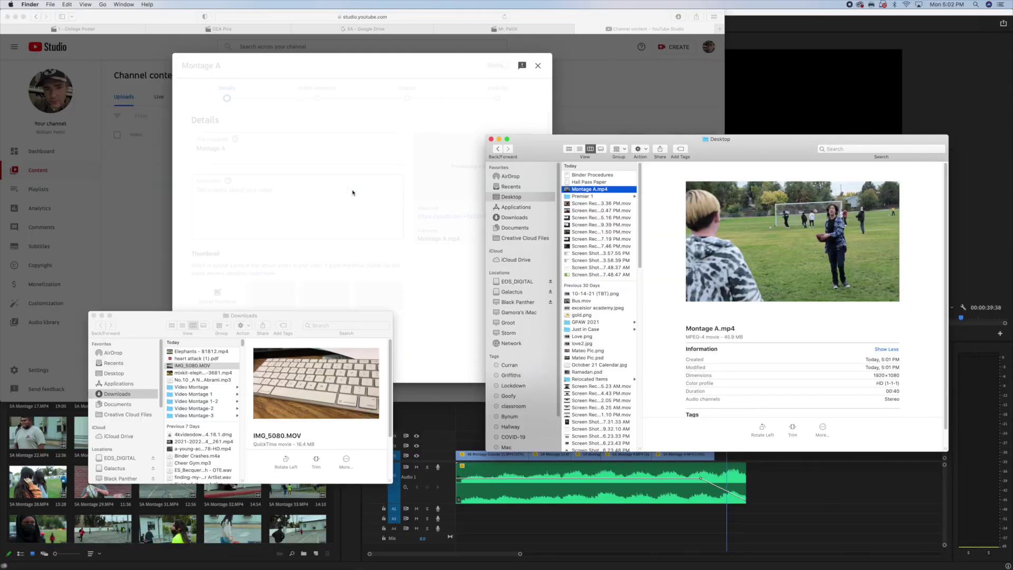
Step: Step through the upload wizard and publish Montage A with Public visibility
left_click(306, 156)
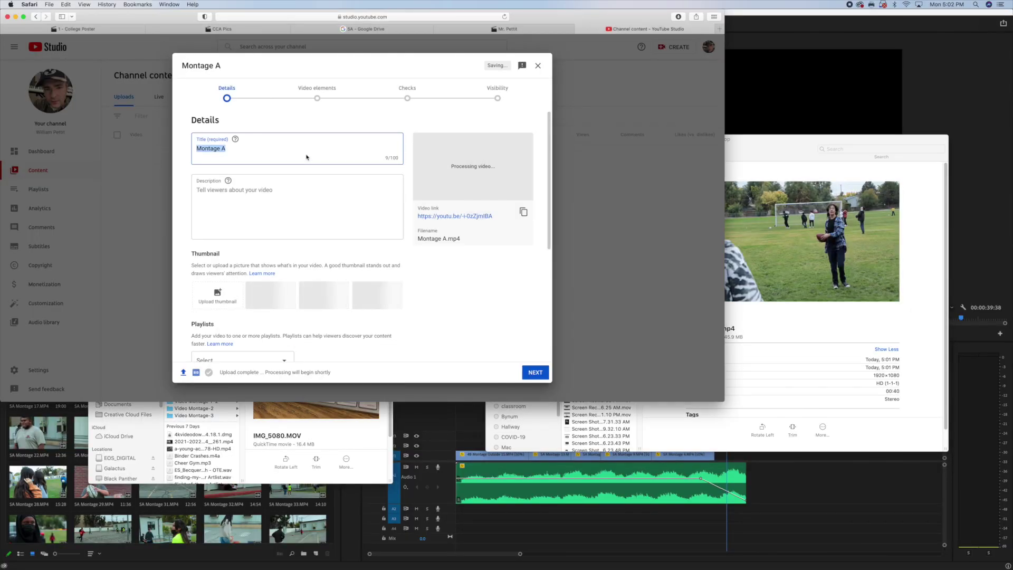
left_click(536, 376)
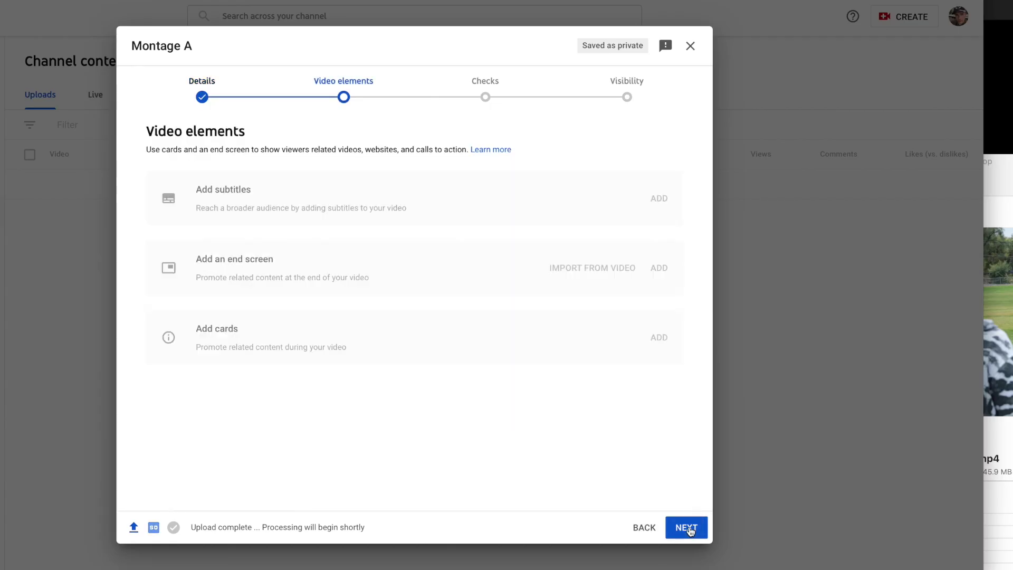
left_click(689, 528)
left_click(686, 527)
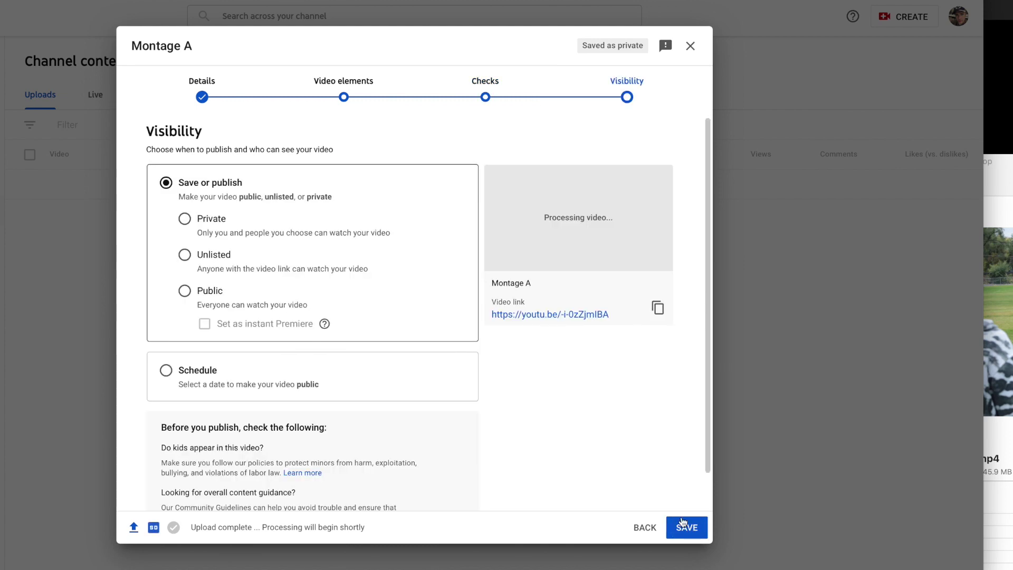
left_click(196, 292)
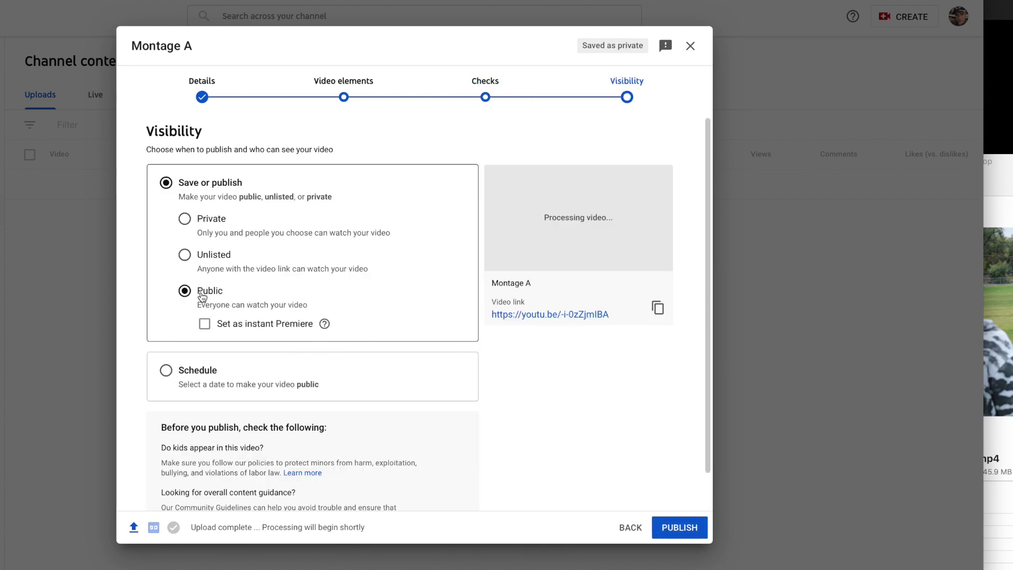
left_click(678, 528)
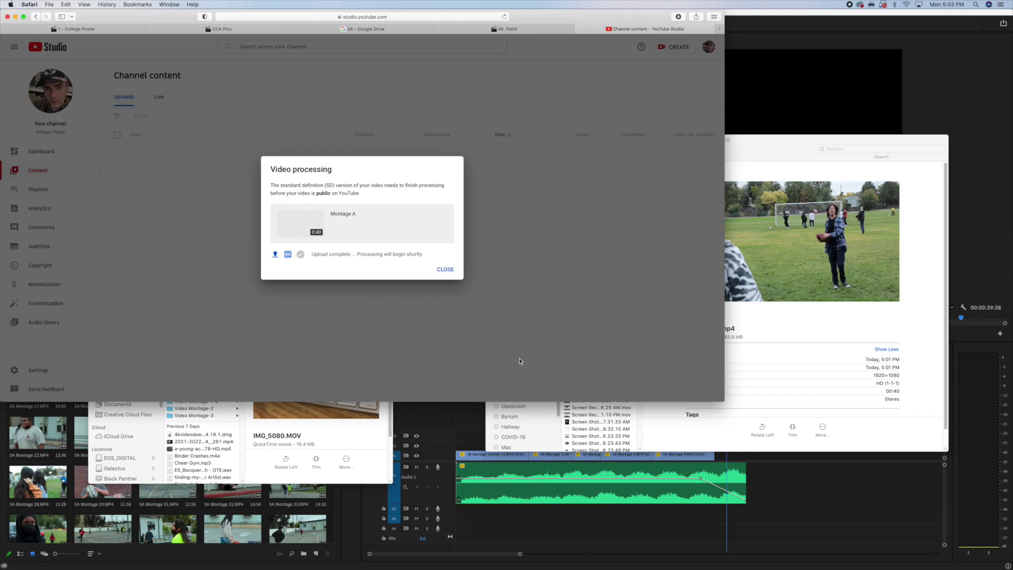
left_click(446, 270)
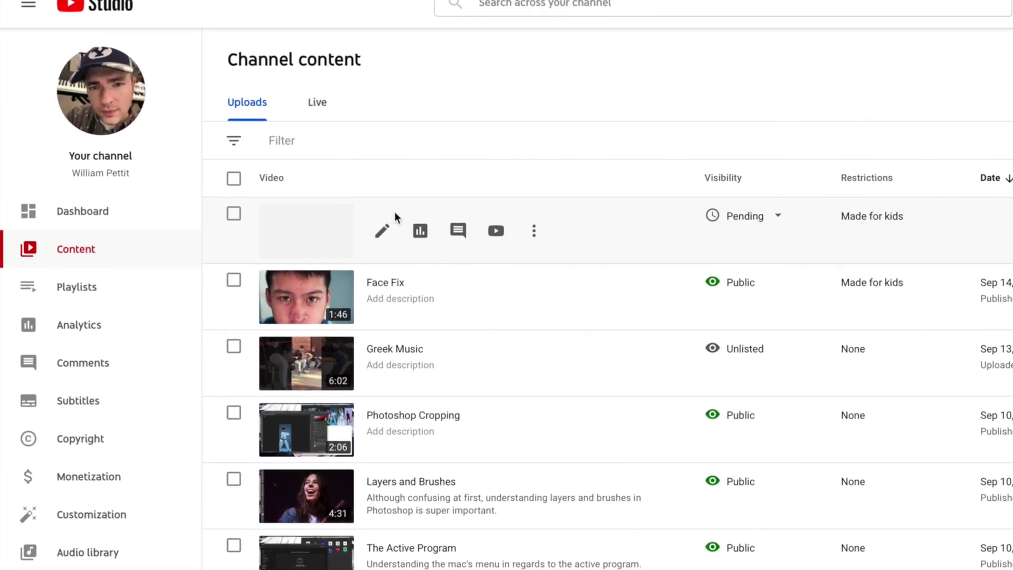
Step: Copy the new video's shareable link and go to google.com
left_click(534, 232)
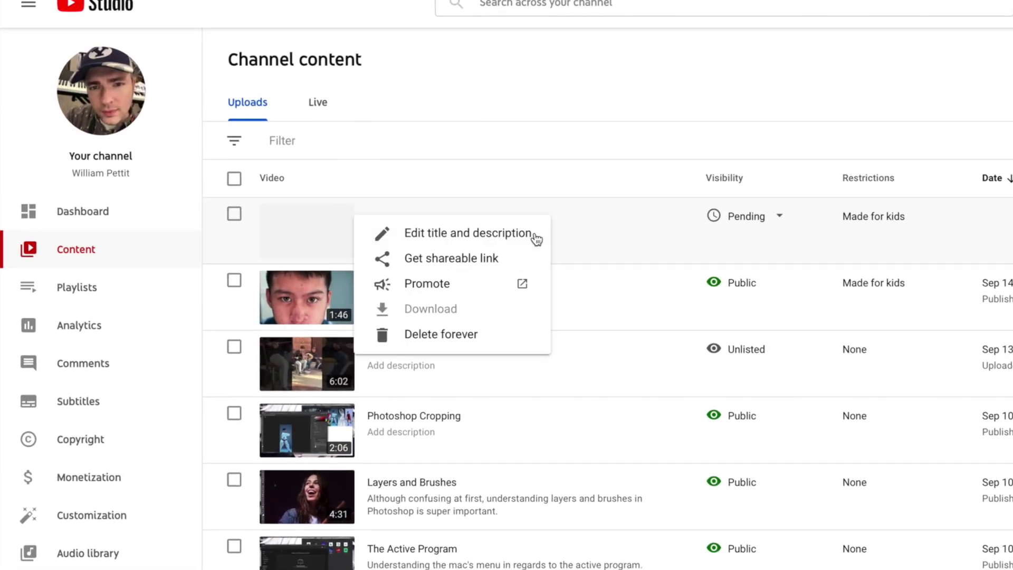
left_click(470, 260)
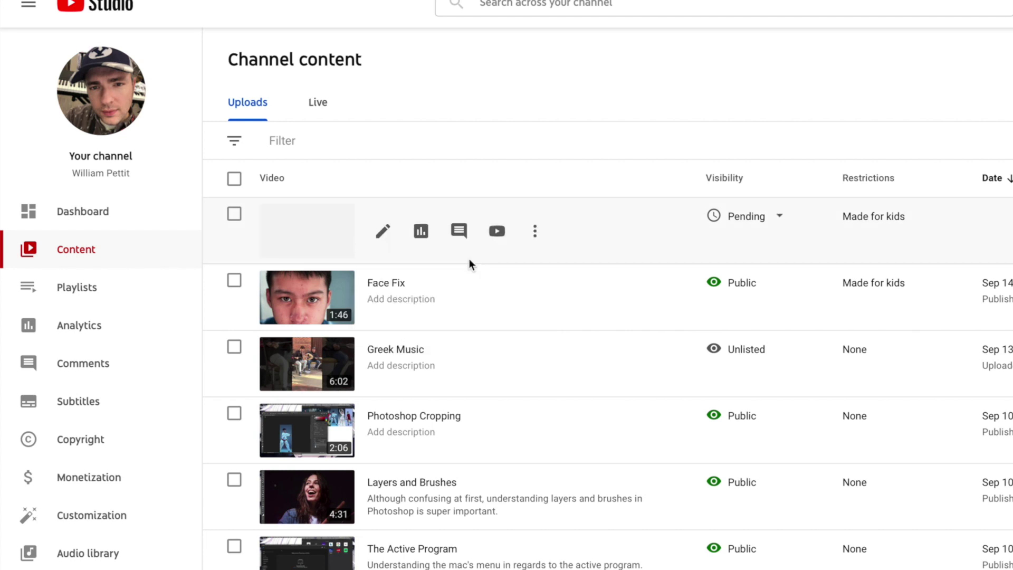
left_click(454, 16)
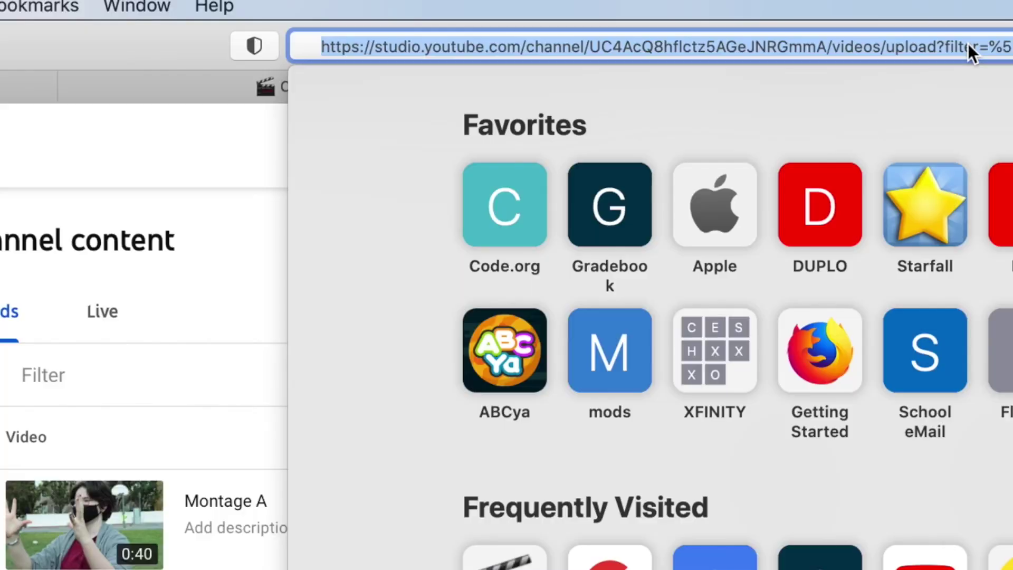
type("google.com")
key("Return")
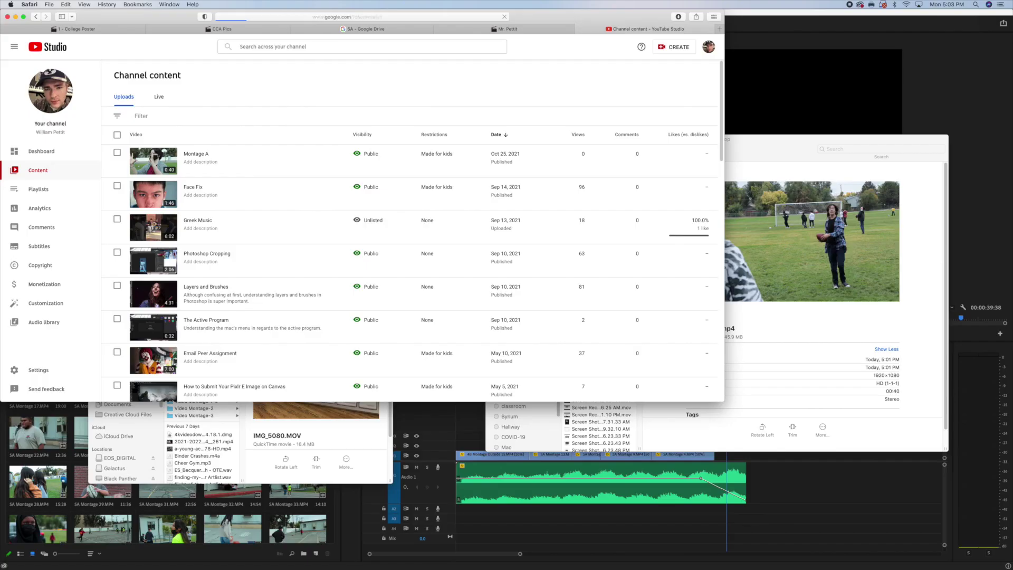
Step: Open Gmail and start a new email addressed to the teacher's suggested contact
left_click(692, 49)
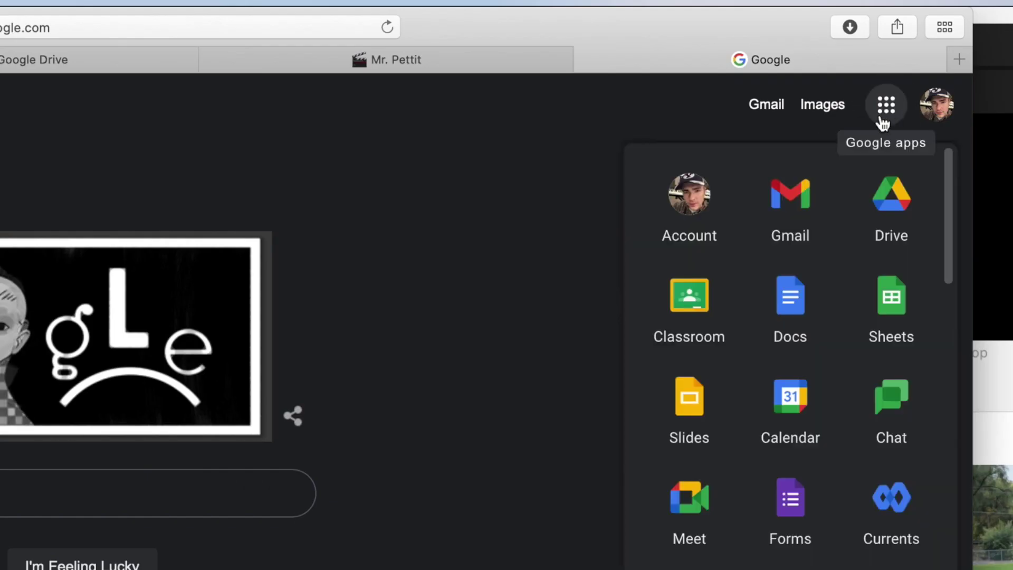
left_click(821, 201)
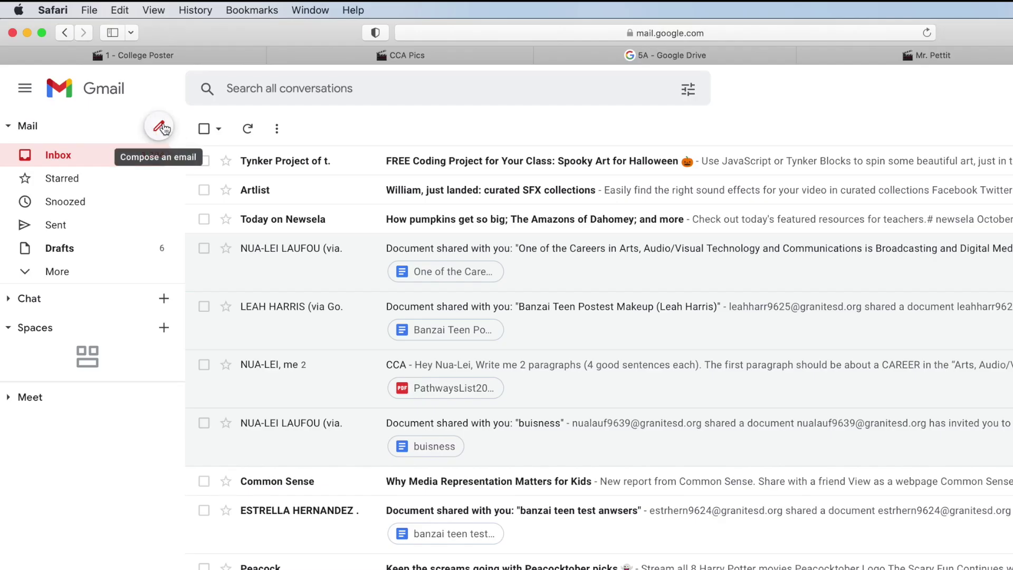
left_click(164, 128)
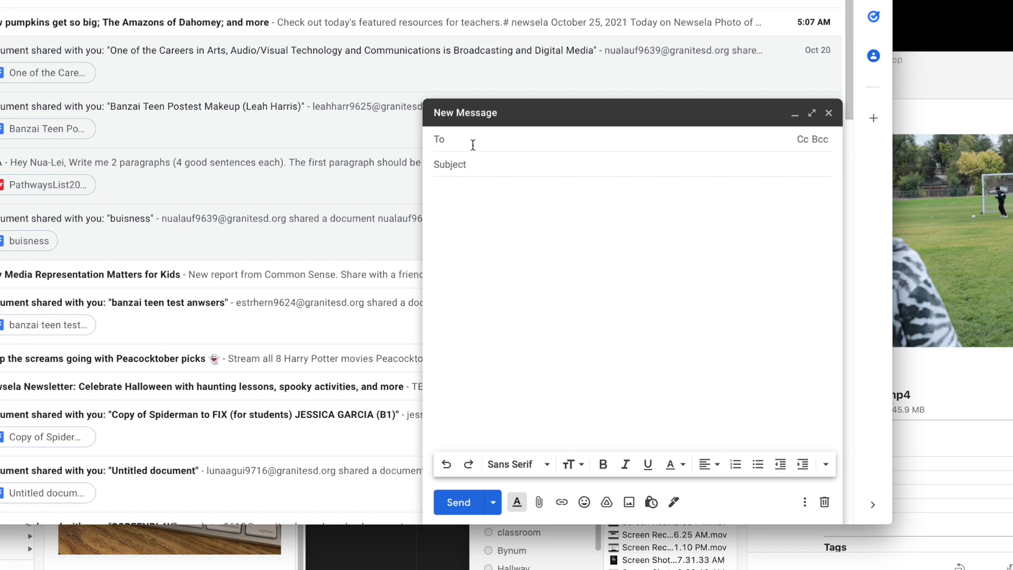
type("wpettit")
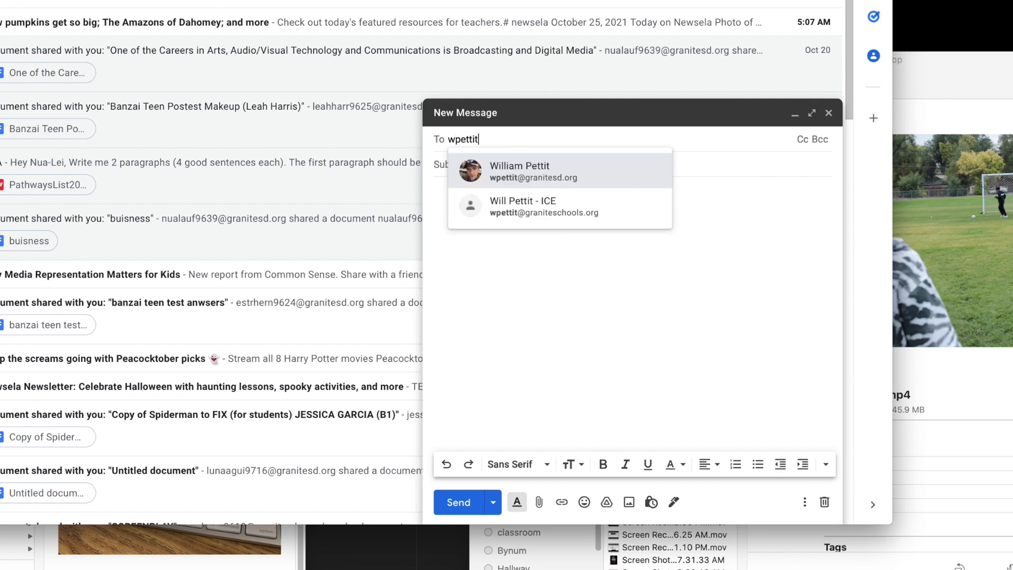
left_click(553, 175)
Step: Write the montage subject, greeting, pasted YouTube link and sign-off, then send the email
left_click(504, 168)
type("Montage (Pettit")
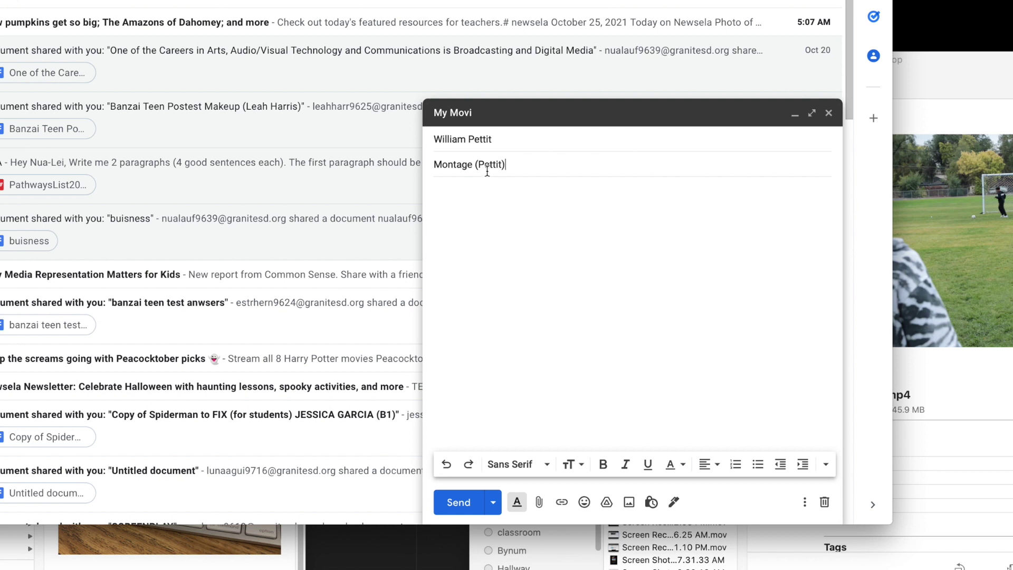
key("Tab")
type("H")
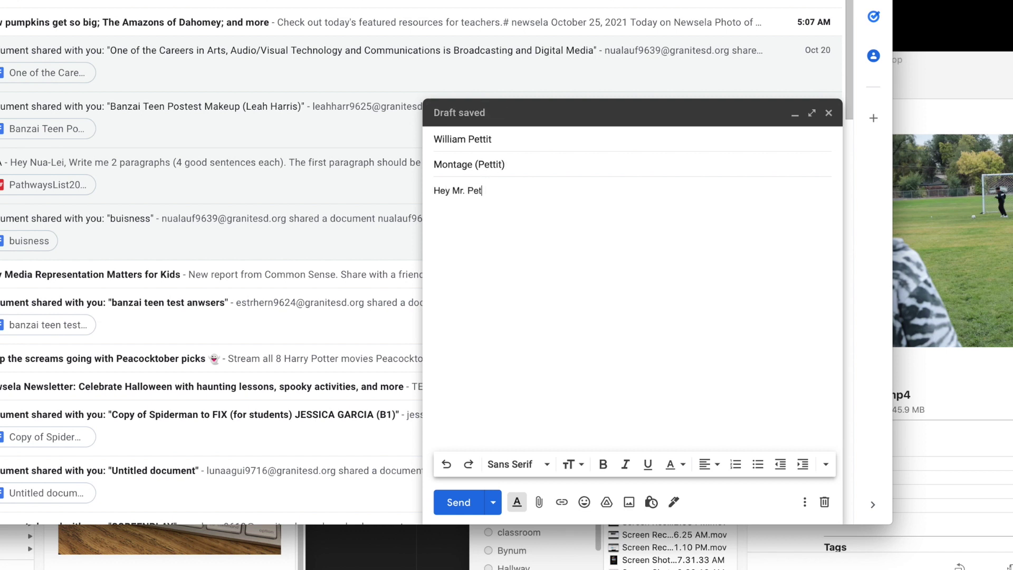
key("Return")
key("Return")
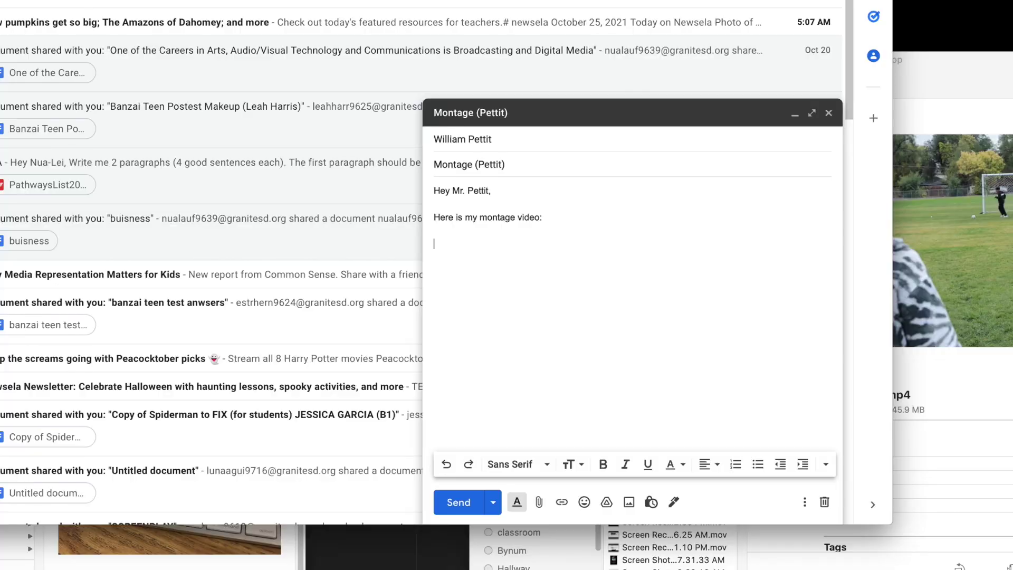
type("https://youtu.be/-i-0zZjmIBA")
type("Bo")
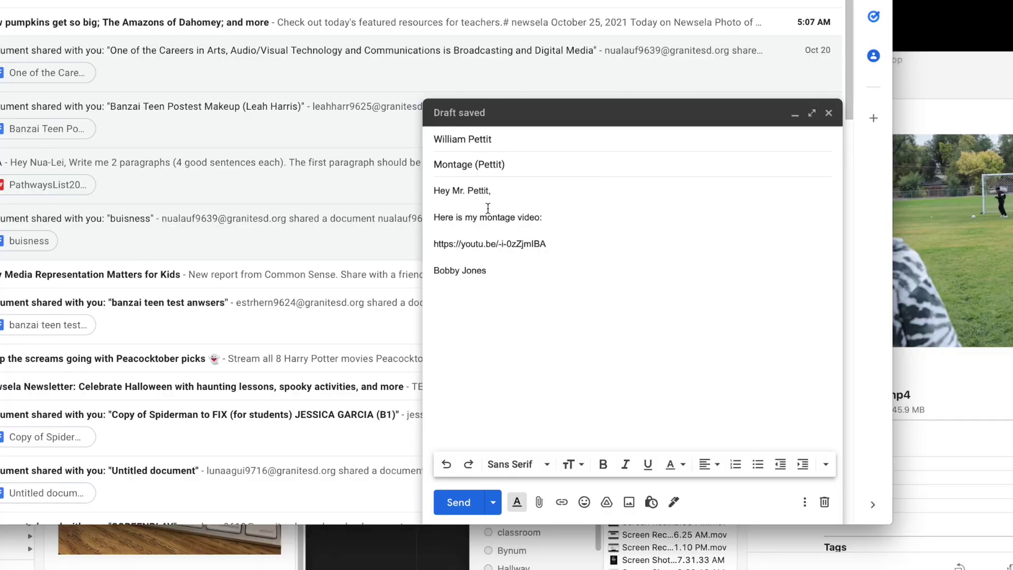
left_click_drag(519, 270, 430, 268)
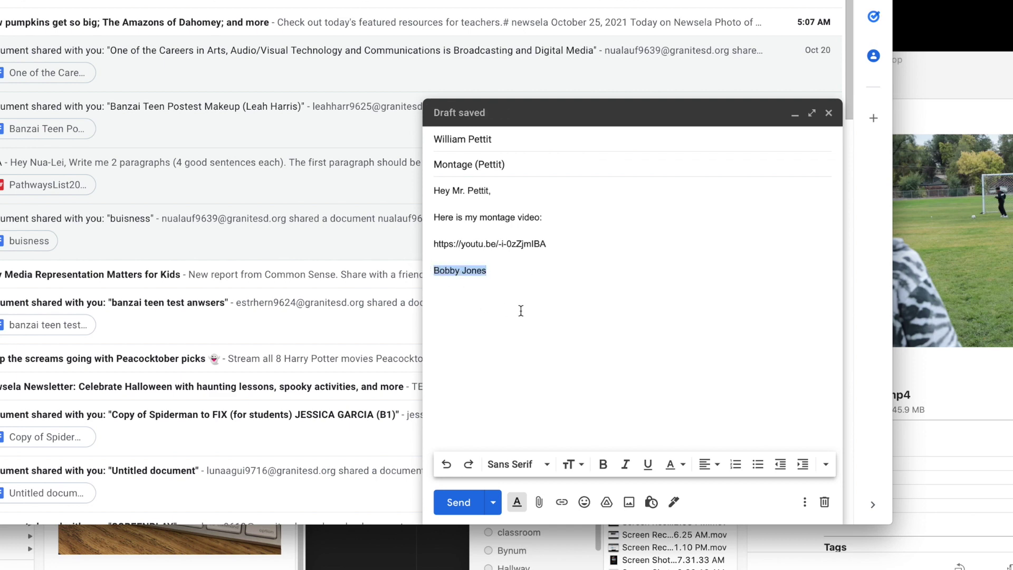
left_click(459, 502)
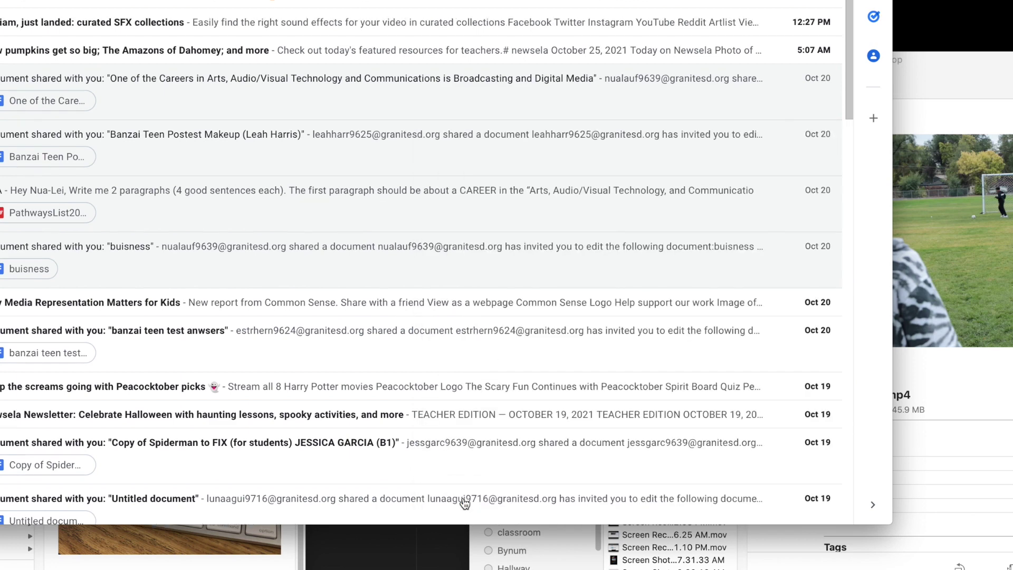